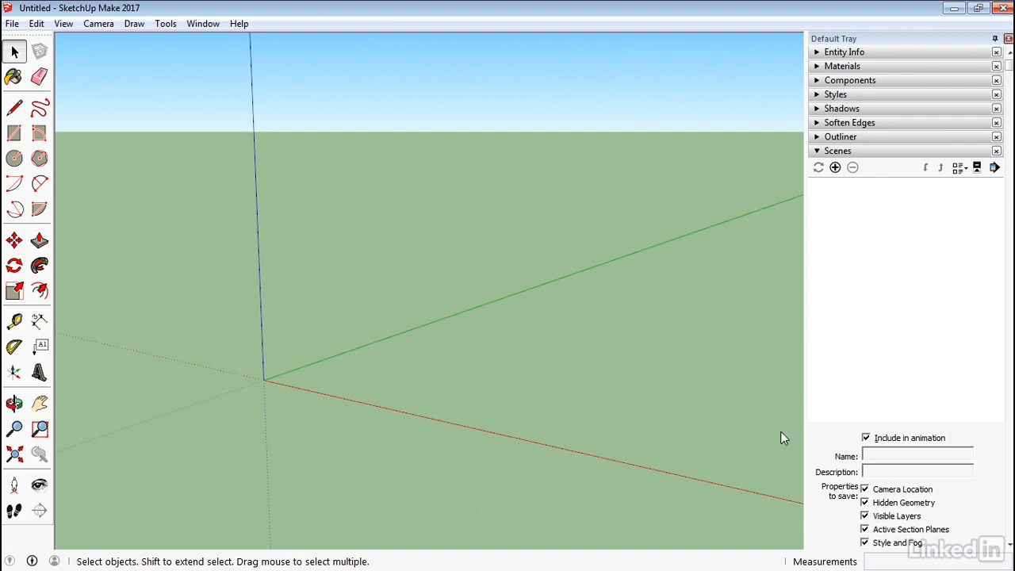
Step: View the MatchPhoto.jpg street photo in Windows Photo Viewer and return to the empty SketchUp model
key(alt+Tab)
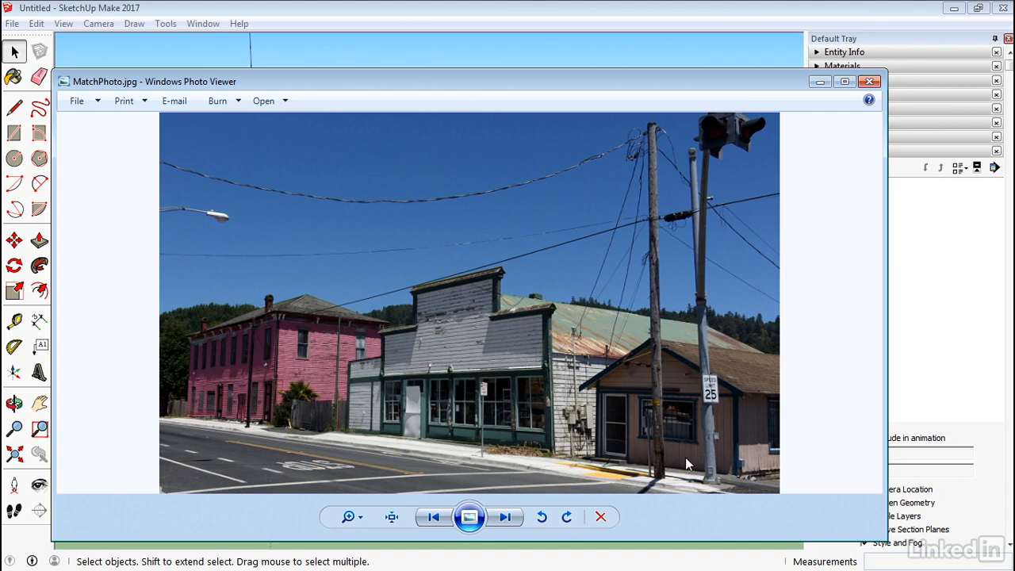
click(821, 82)
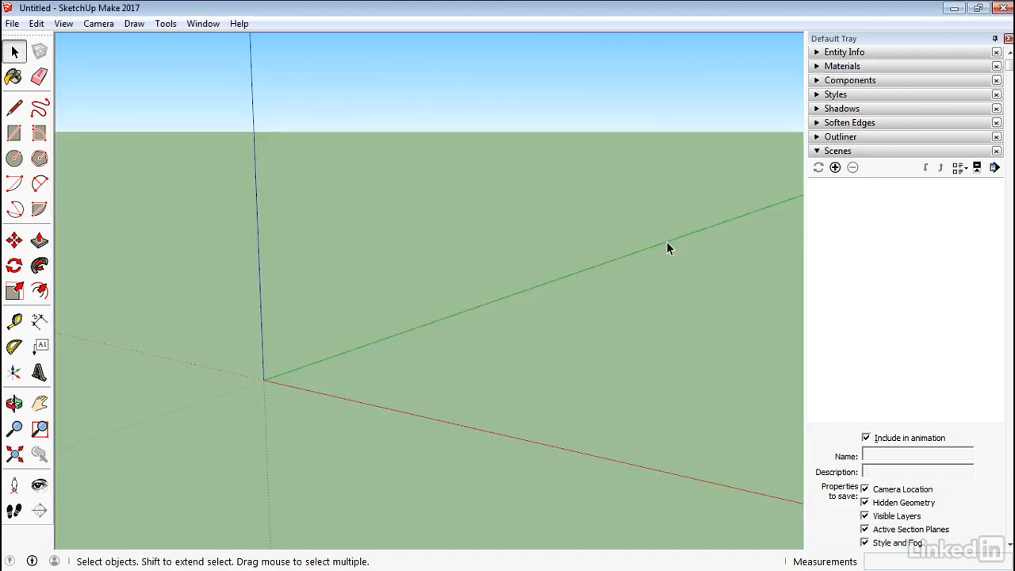
Step: Collapse the Scenes section to bring the Match Photo settings into view and check that Match Photo is enabled in the Default Tray
click(838, 152)
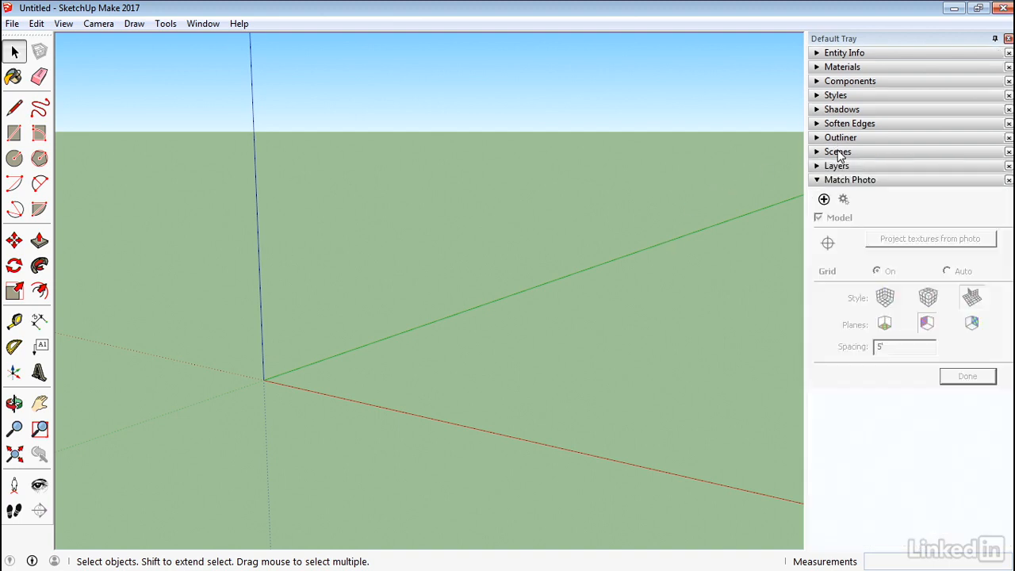
click(204, 26)
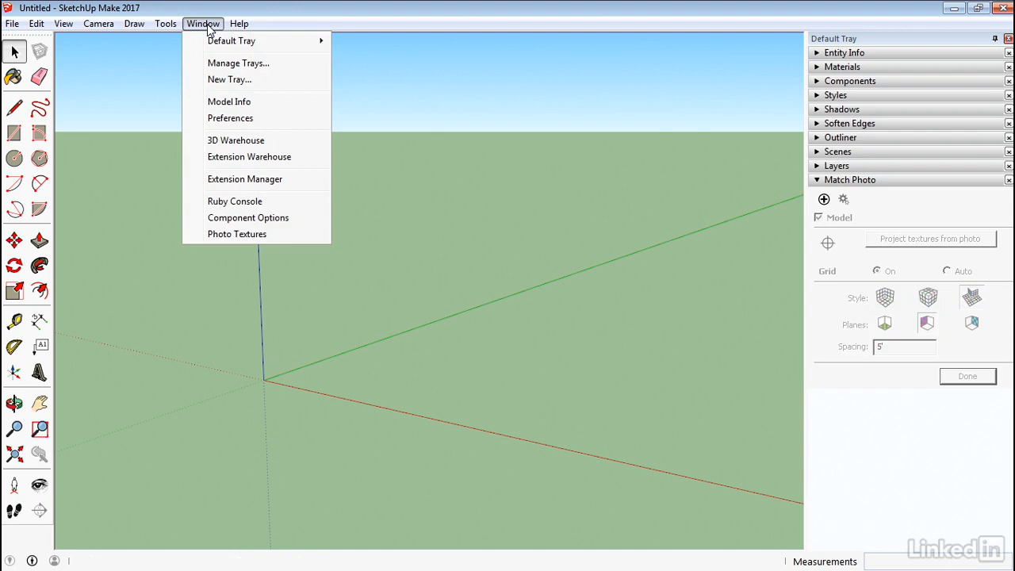
mouse_move(210, 43)
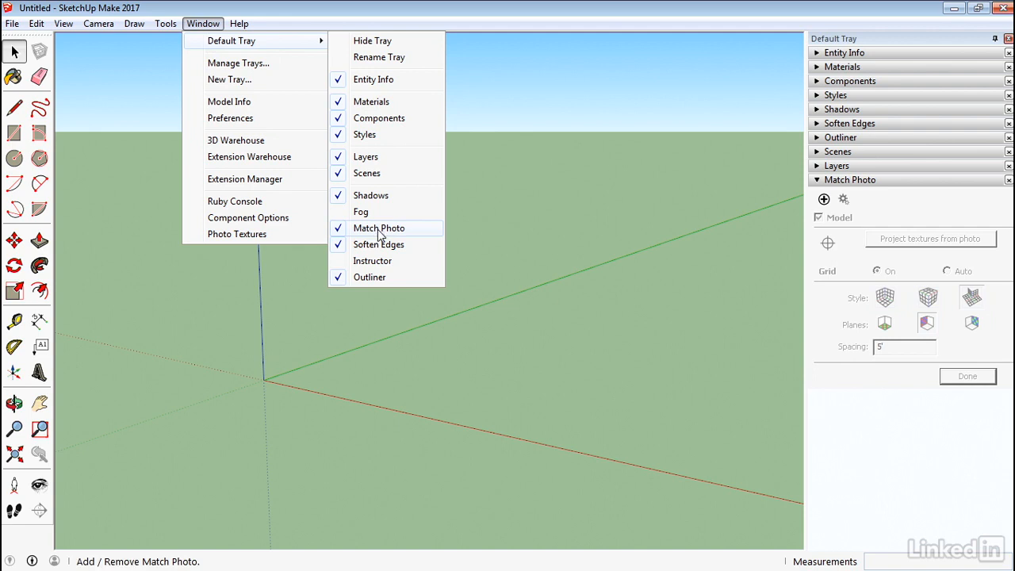
click(908, 203)
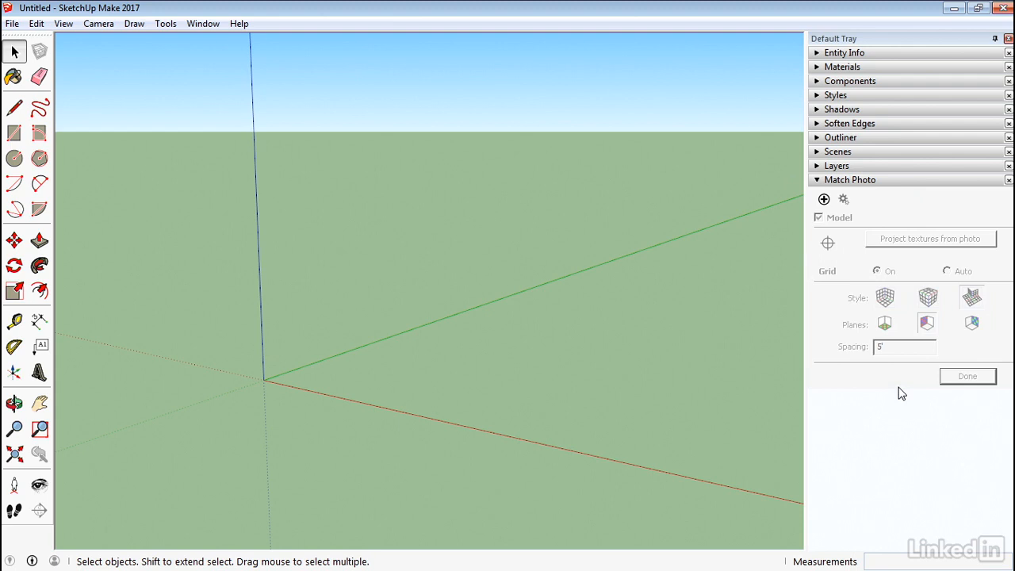
Step: Start a new matched photo from MatchPhoto.jpg and lower the axis origin along the left edge of the white building
click(824, 200)
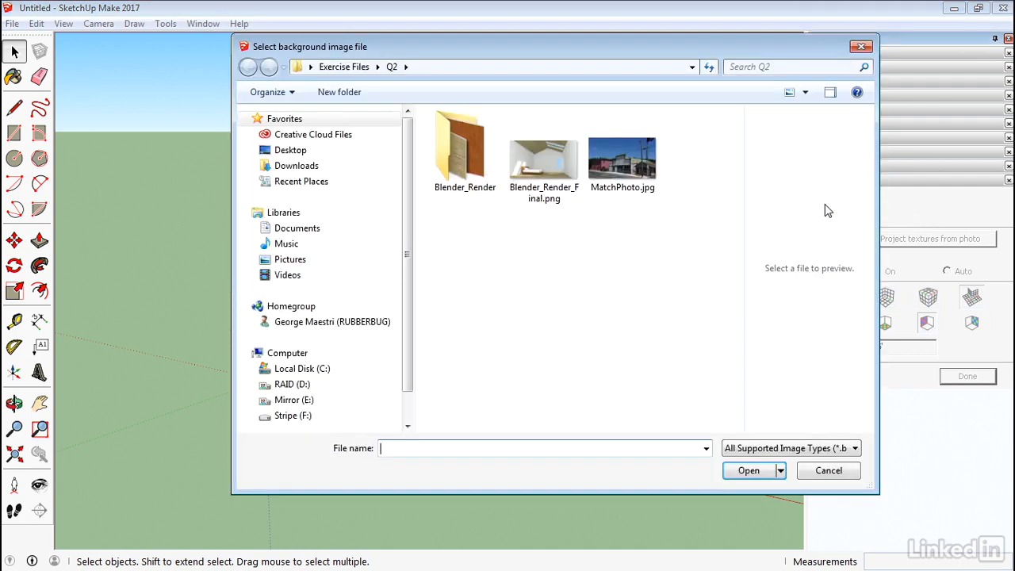
click(626, 156)
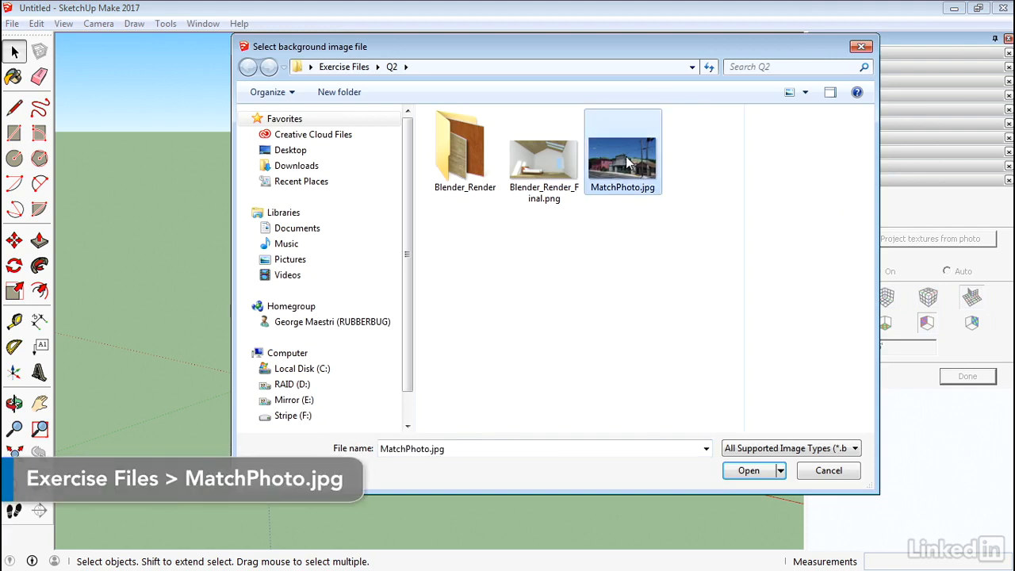
click(748, 471)
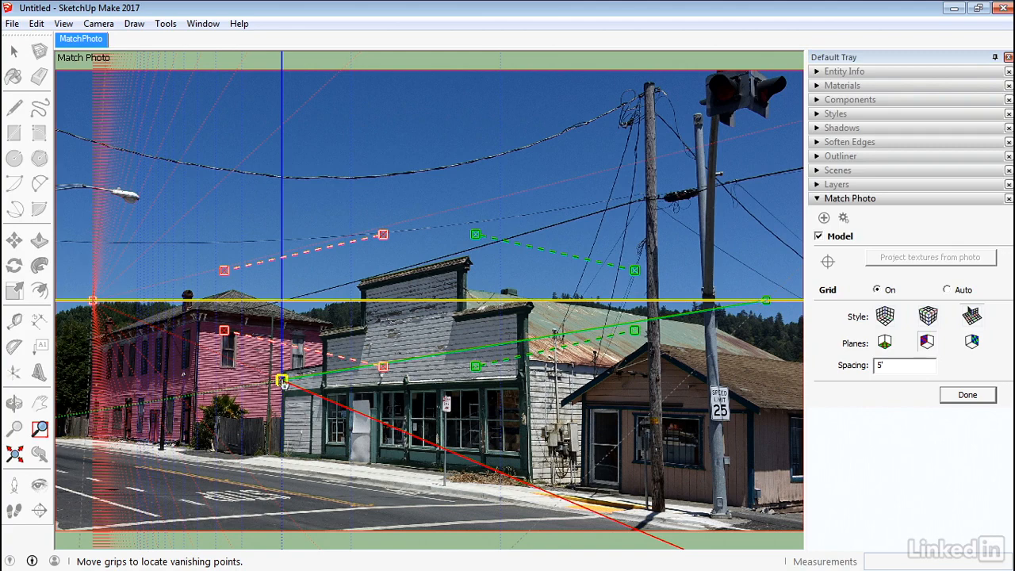
drag(281, 379, 279, 405)
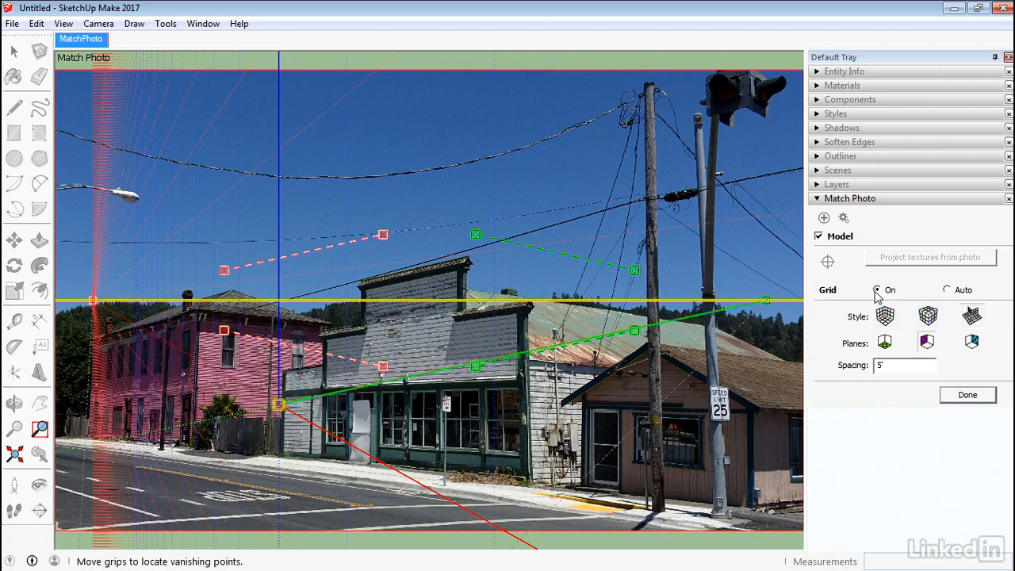
Step: Compare the Auto and On grid modes and try each of the three grid styles on the photo
click(947, 290)
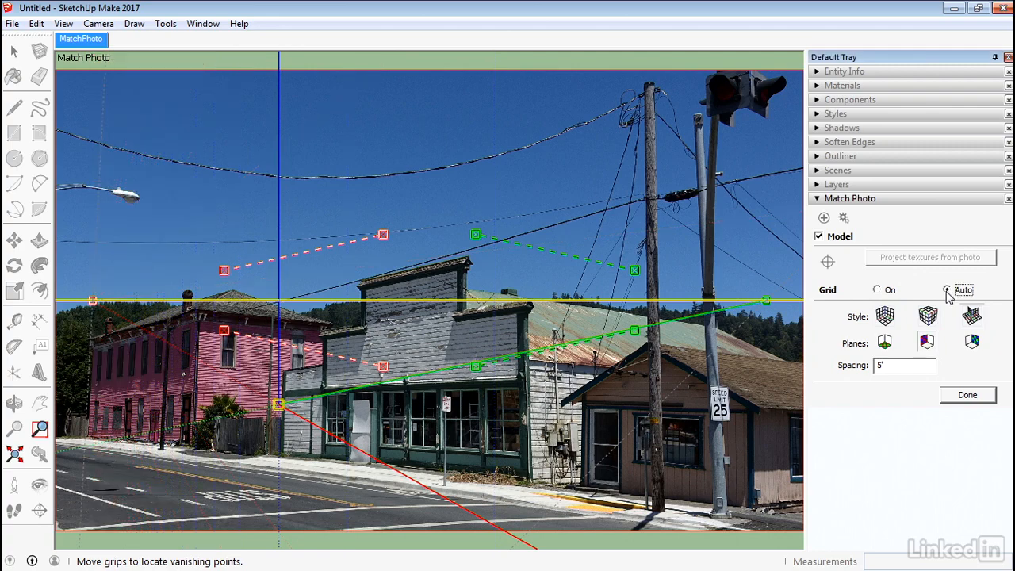
click(877, 290)
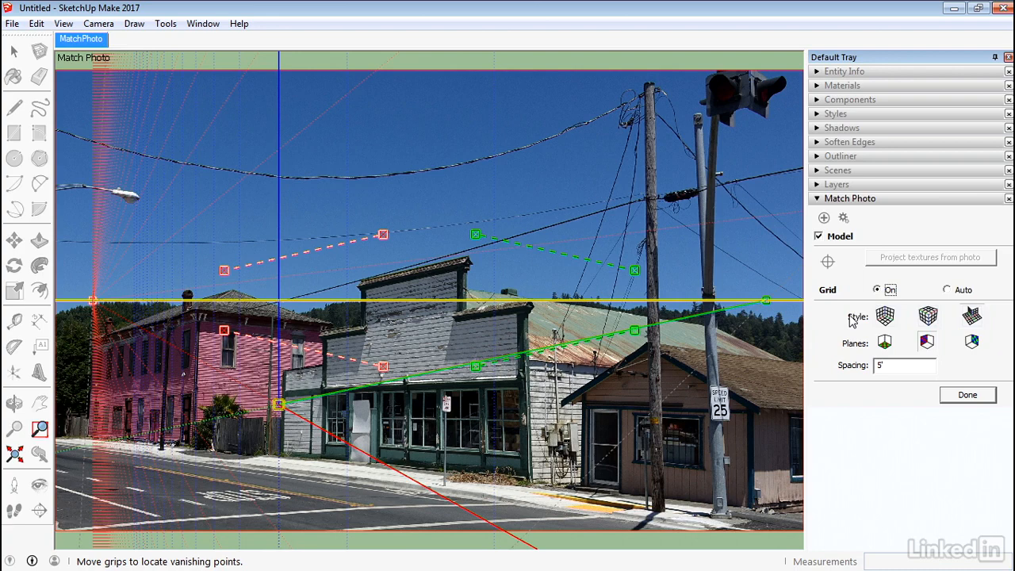
click(889, 320)
click(929, 317)
click(973, 327)
Step: Try out the perspective grid planes, leaving the ground plane and the red vertical plane switched on
click(885, 342)
click(972, 341)
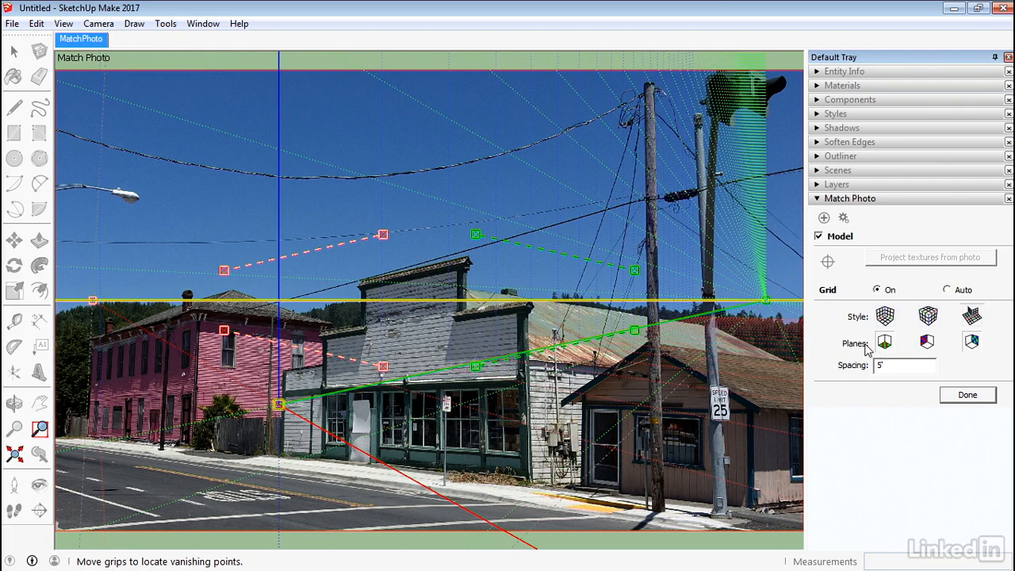
click(924, 342)
click(924, 342)
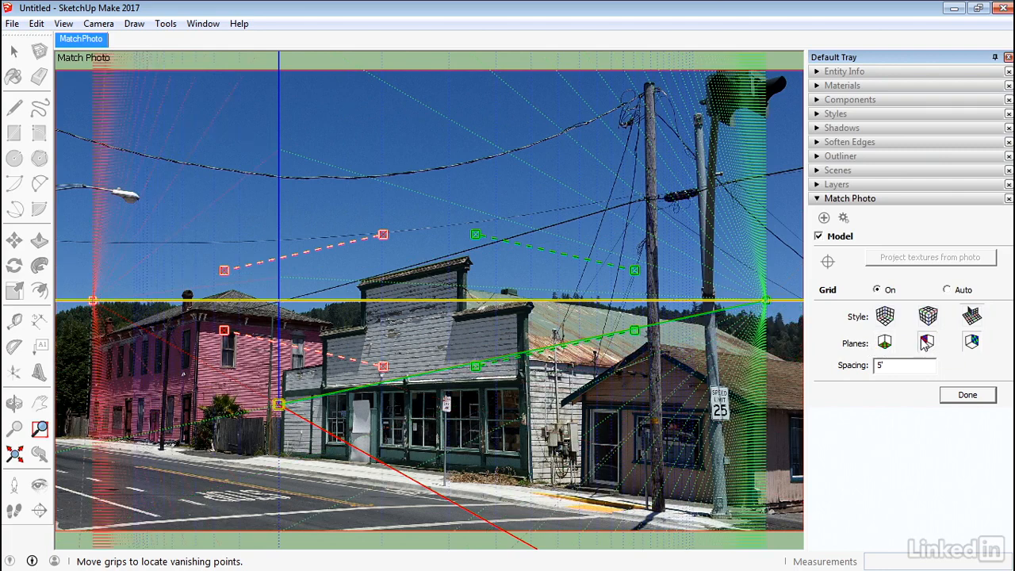
click(973, 342)
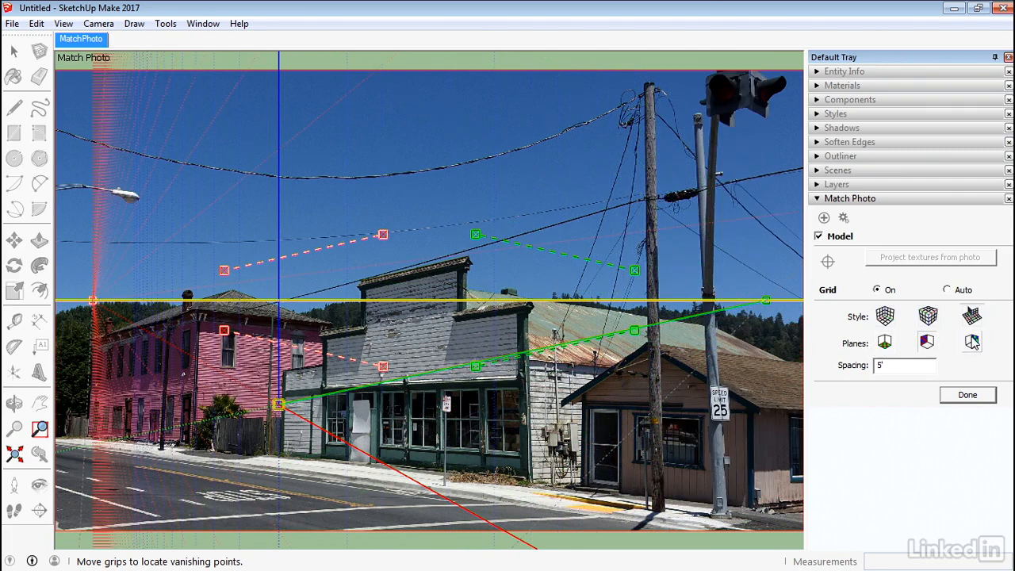
click(973, 341)
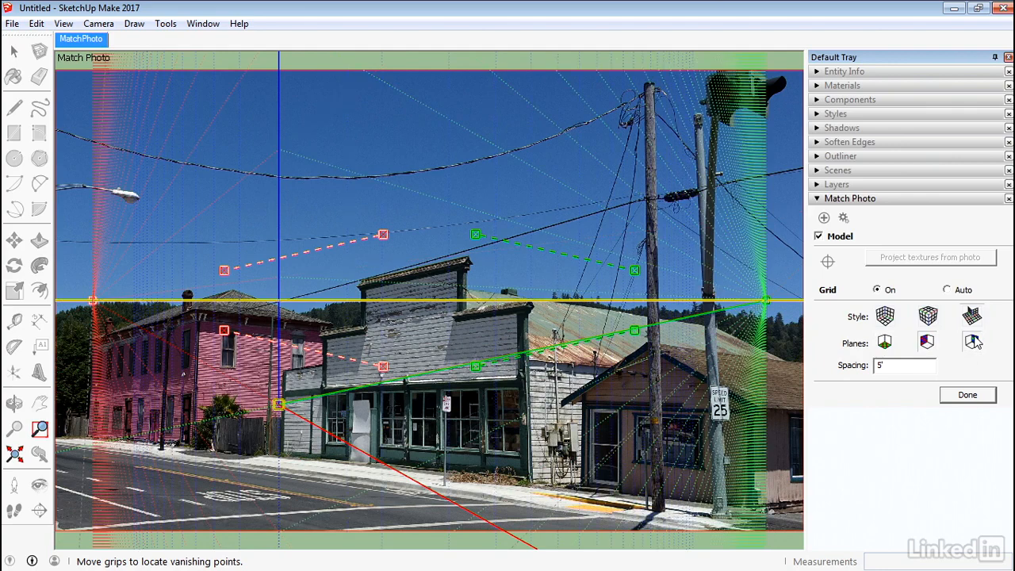
click(974, 342)
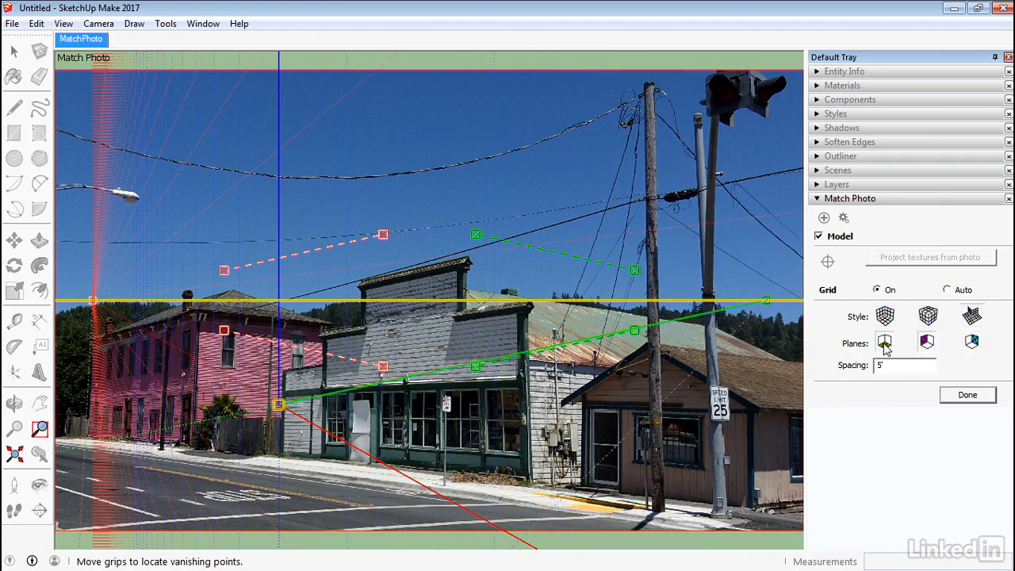
click(885, 342)
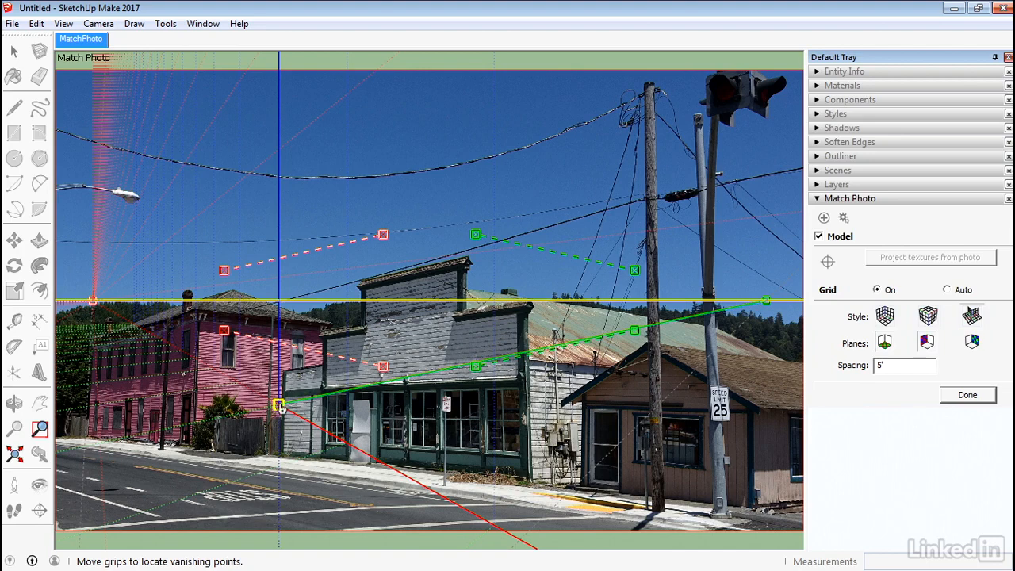
Step: Place the axis origin precisely at the ground point of the white storefront's near corner, where the front meets the side wall
drag(278, 404, 527, 477)
scroll(528, 478, up, 2)
scroll(528, 478, down, 3)
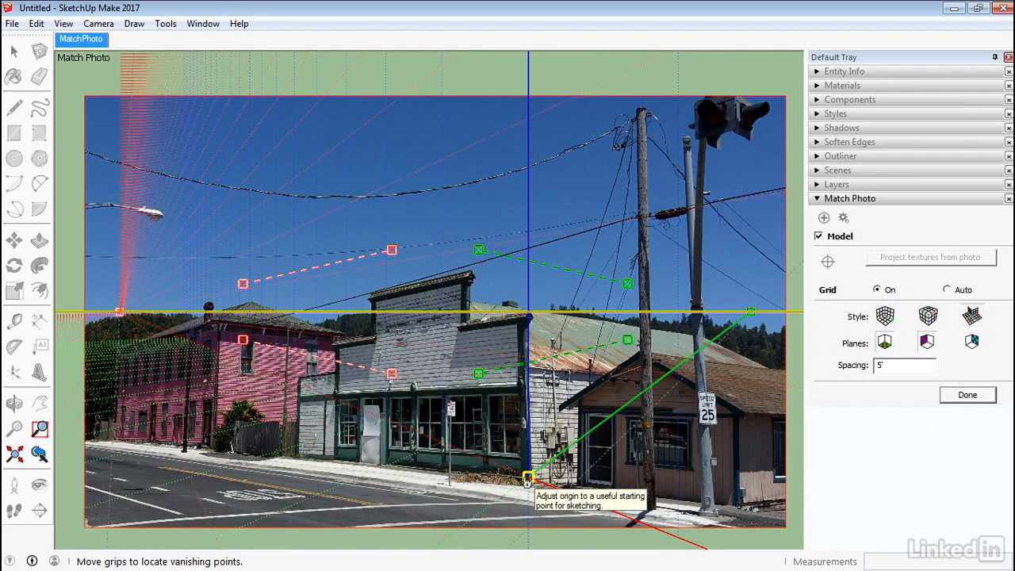
scroll(527, 481, up, 5)
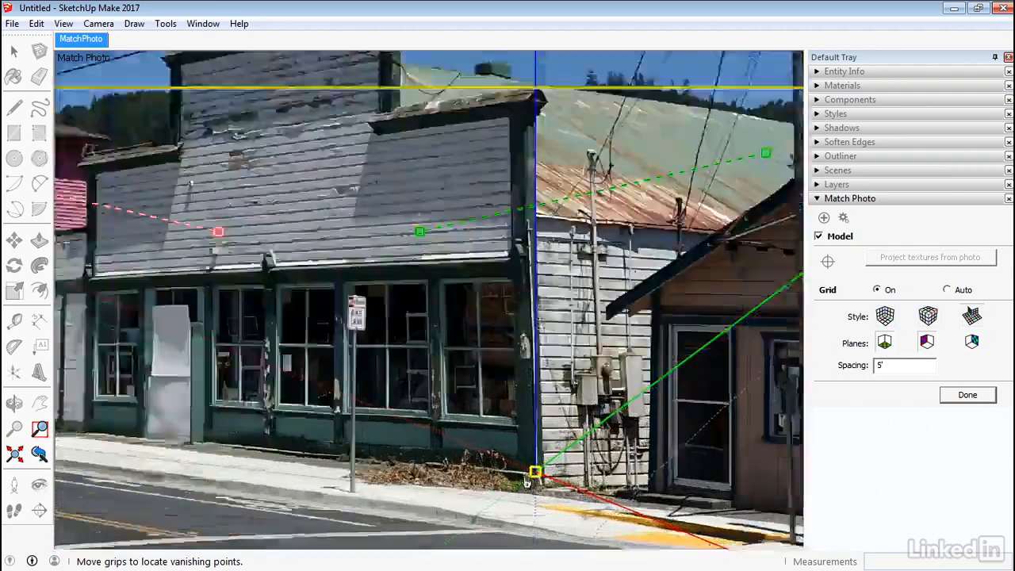
scroll(526, 481, up, 1)
shift+middle_drag(526, 454, 559, 449)
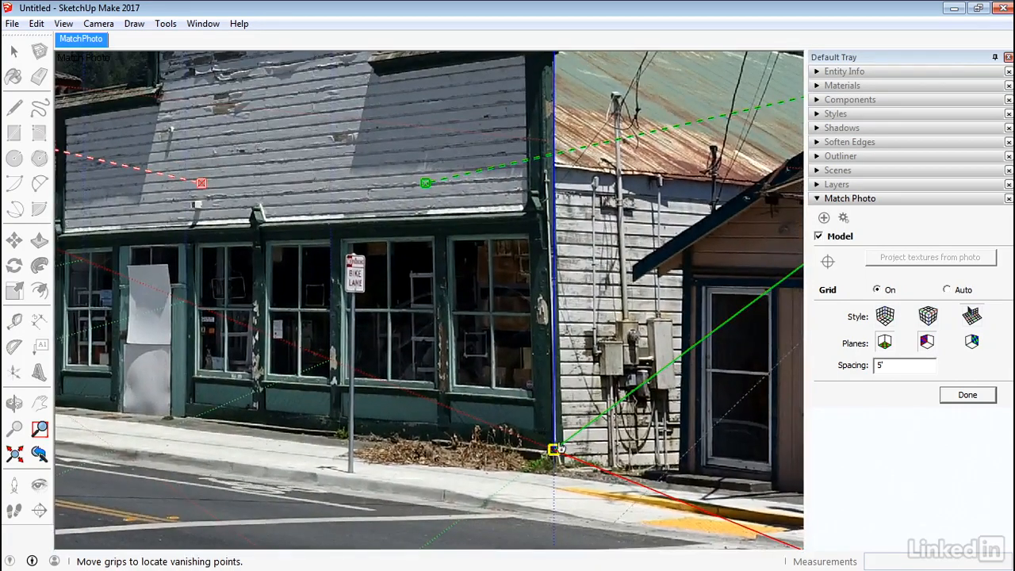
scroll(558, 449, up, 4)
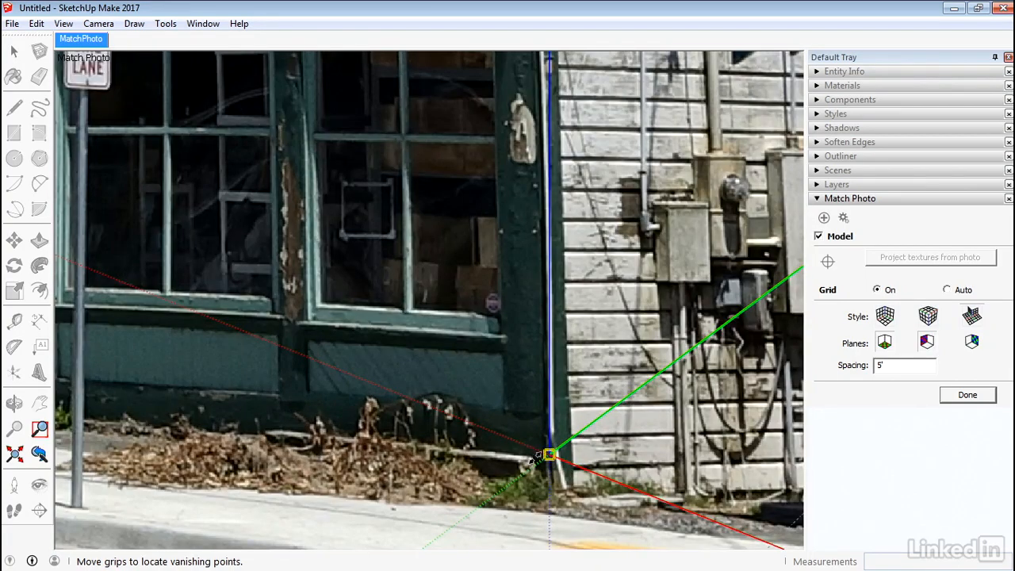
drag(550, 454, 546, 460)
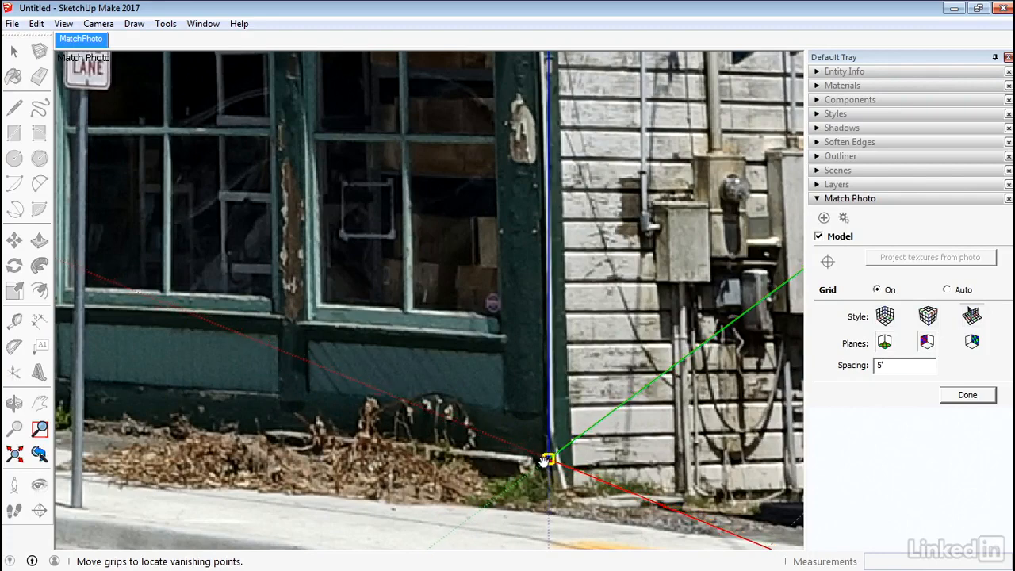
Step: Lay the lower green vanishing bar along the base of the white building's side wall, starting beside the origin
scroll(546, 460, down, 5)
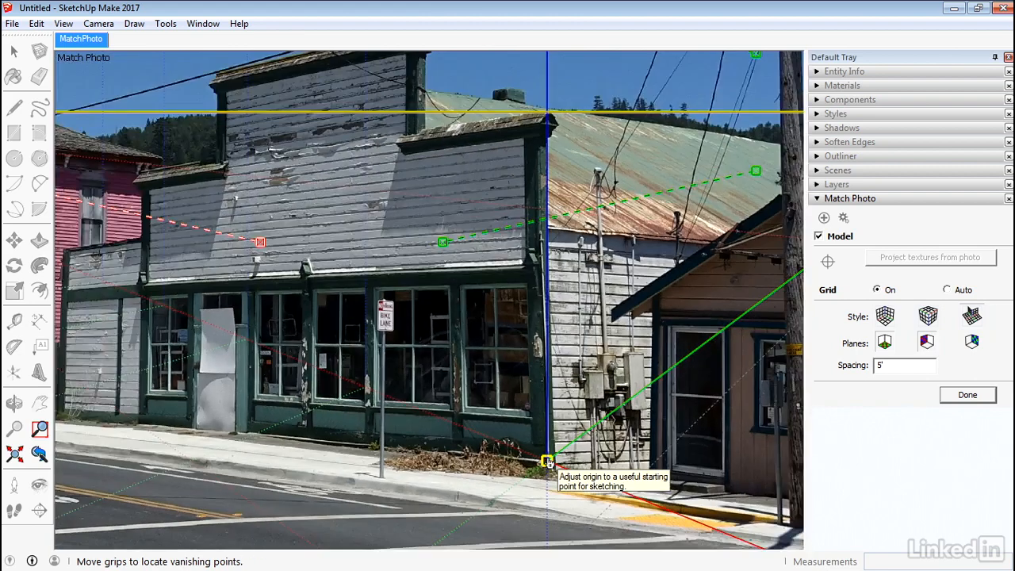
scroll(547, 461, down, 2)
shift+middle_drag(605, 335, 483, 351)
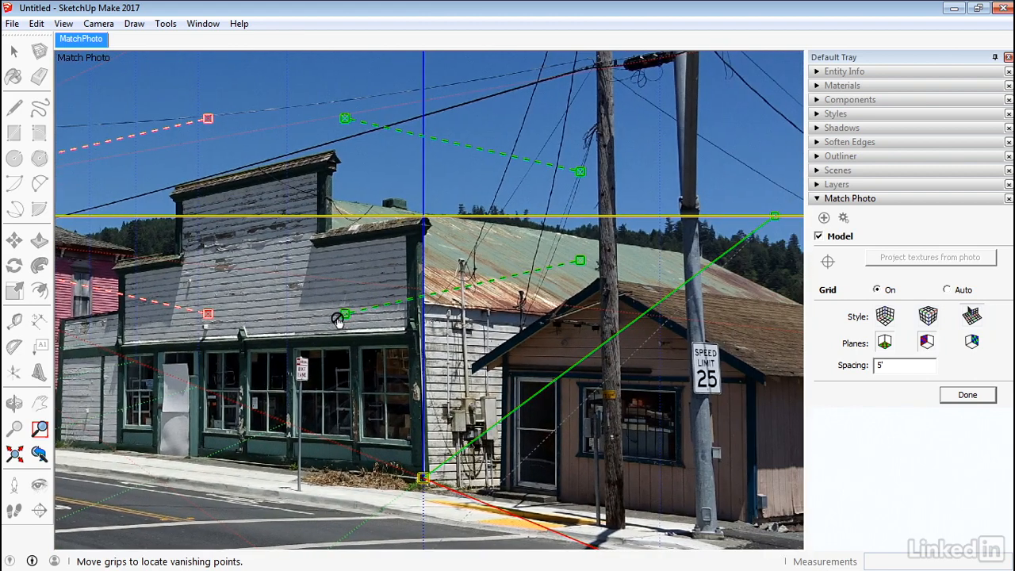
drag(345, 314, 430, 474)
drag(581, 261, 547, 468)
Step: Fine-tune both ends of the lower green vanishing bar to follow a horizontal siding board low on the side wall
scroll(478, 484, up, 6)
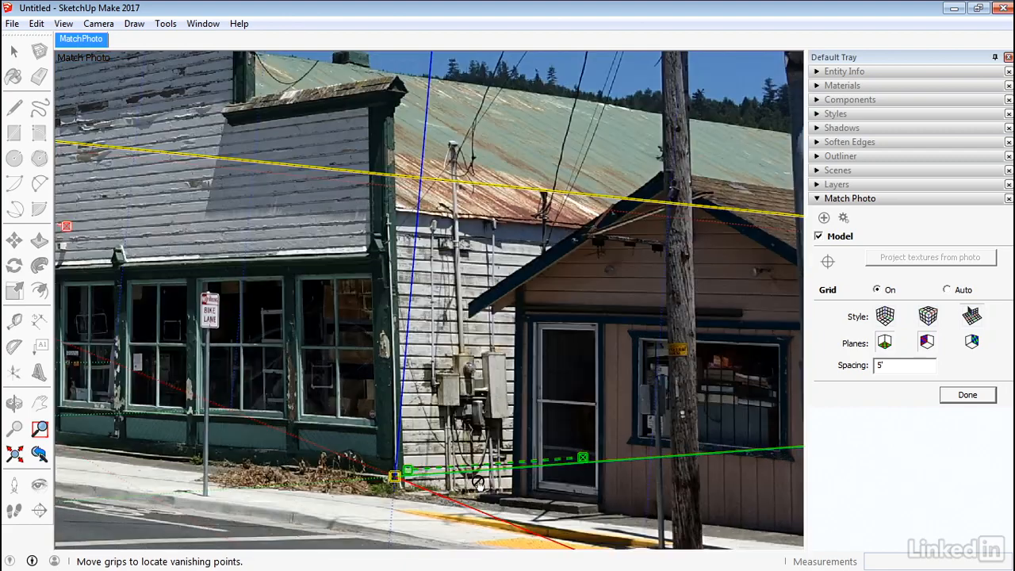
scroll(477, 483, up, 2)
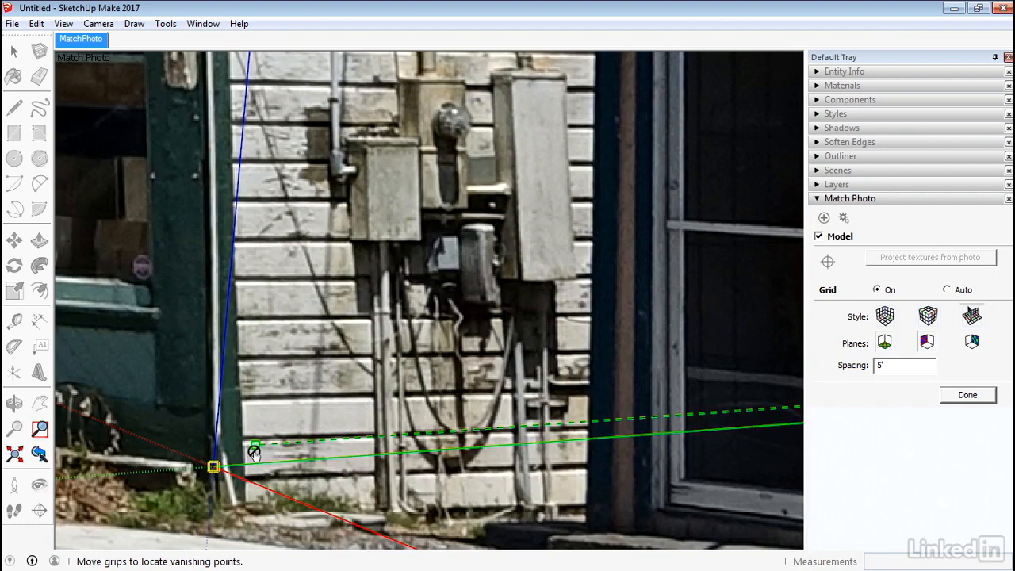
drag(256, 444, 238, 442)
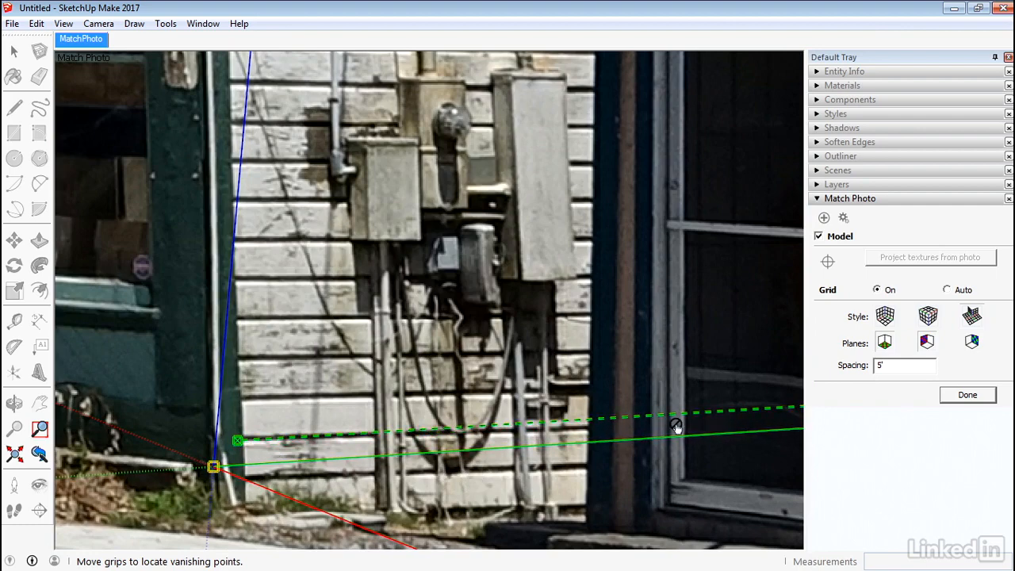
scroll(674, 422, down, 1)
drag(784, 409, 727, 425)
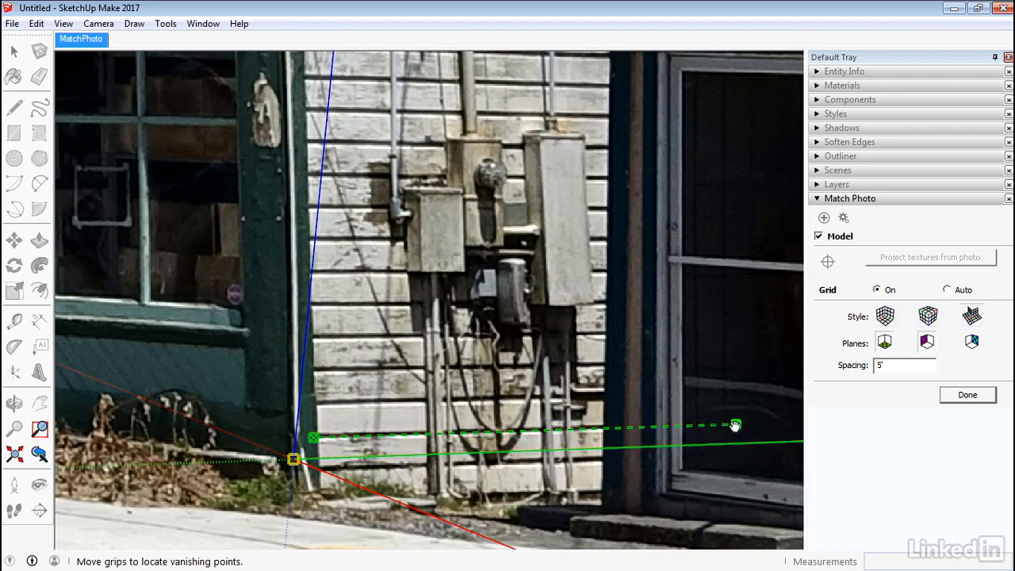
drag(734, 425, 739, 424)
drag(313, 438, 310, 438)
Step: Lay the upper green vanishing bar from the white building's near corner below the side eave across to the wooden utility pole
scroll(310, 438, down, 6)
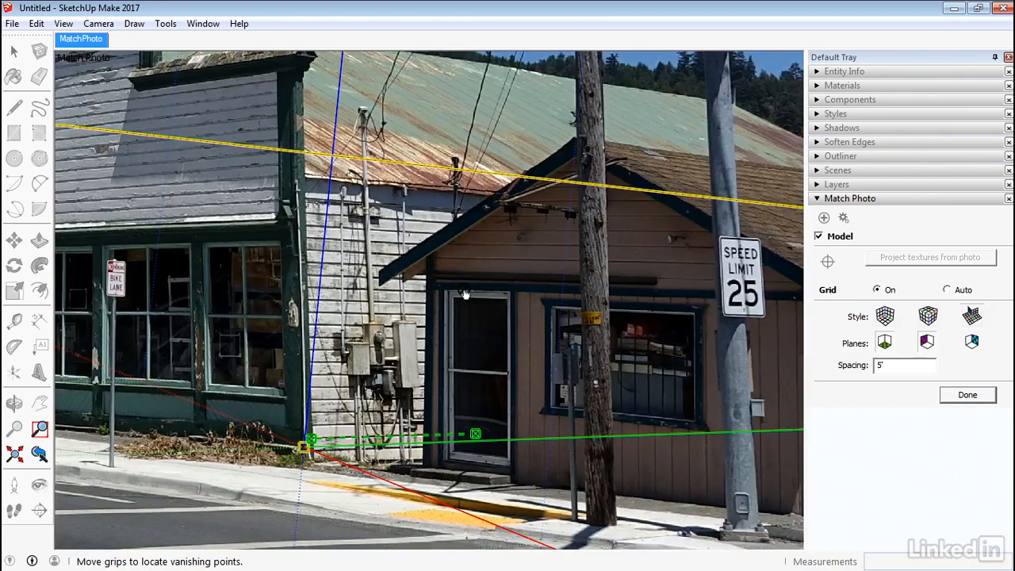
scroll(465, 294, down, 4)
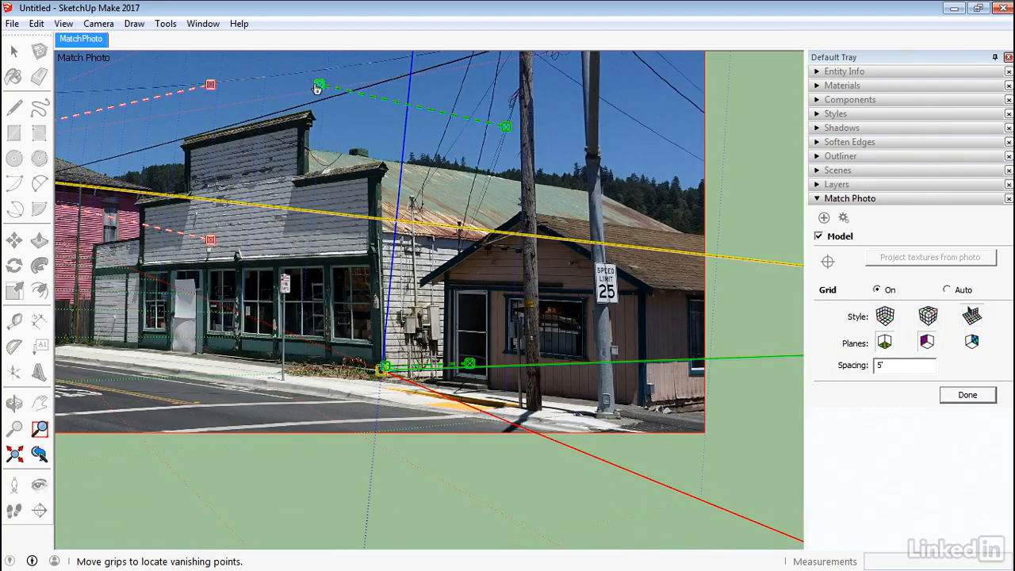
drag(316, 88, 375, 246)
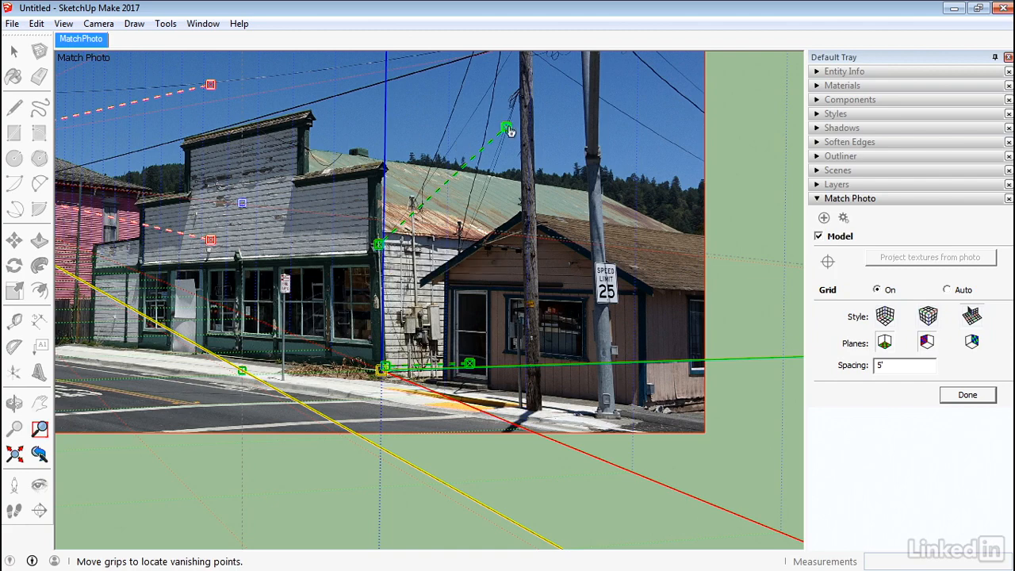
drag(507, 128, 524, 254)
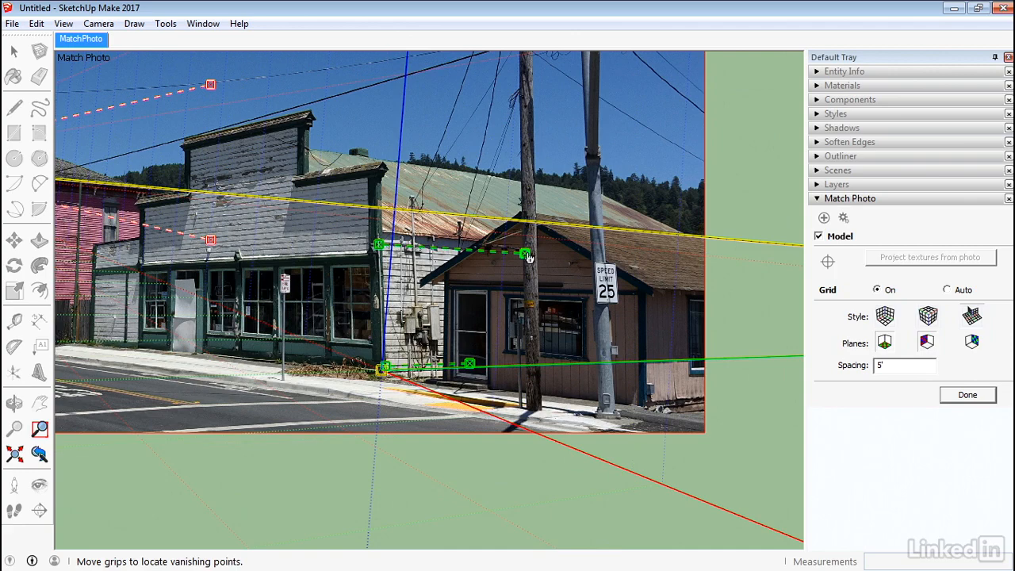
Step: Lower both ends of the upper green vanishing bar slightly to line it up with the upper siding of the side wall
scroll(469, 242, up, 6)
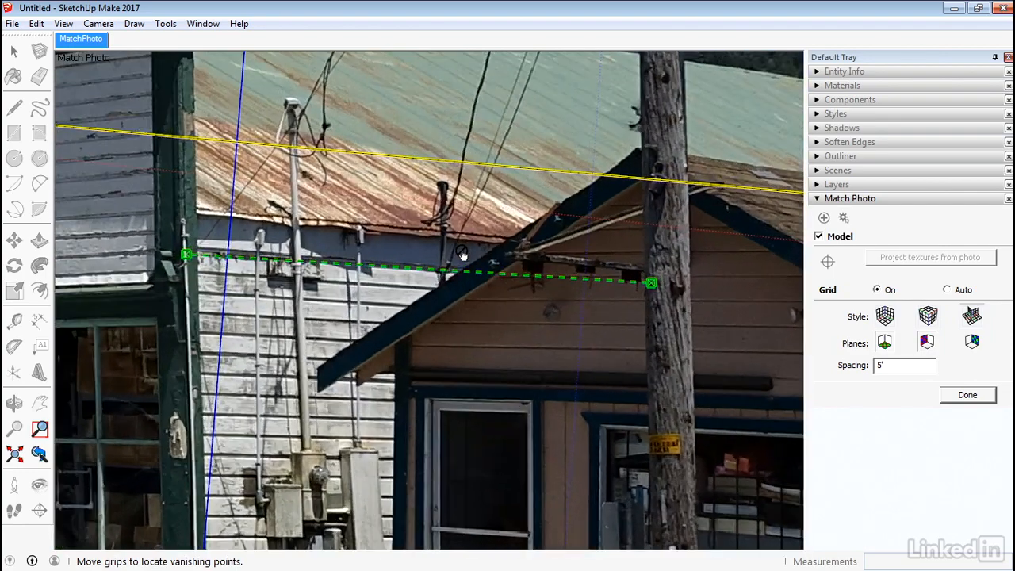
drag(187, 254, 194, 273)
drag(650, 283, 657, 302)
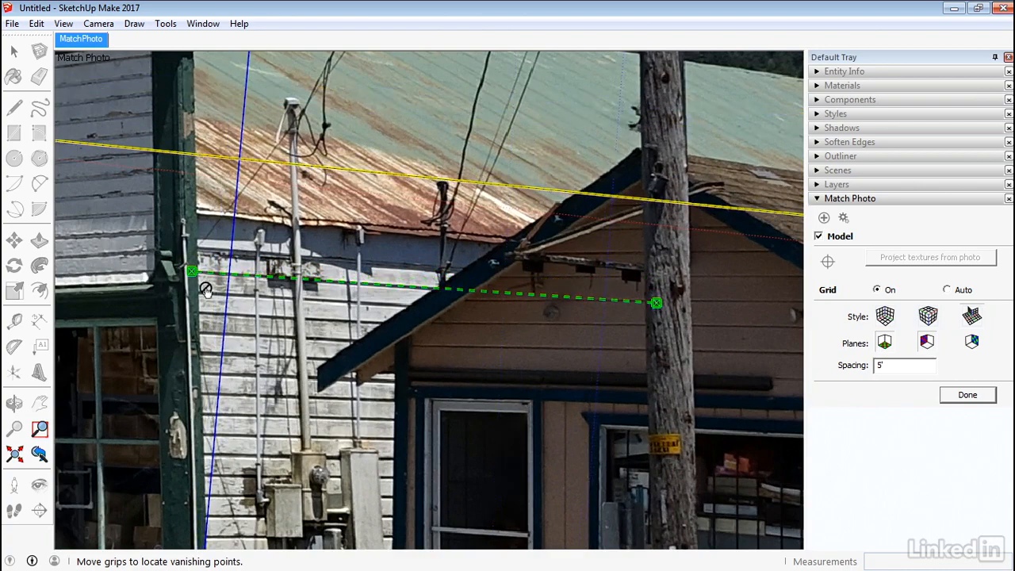
Step: Lay the lower red vanishing bar along the white building's storefront below the windows, from the near corner to beyond the far corner
scroll(387, 340, down, 5)
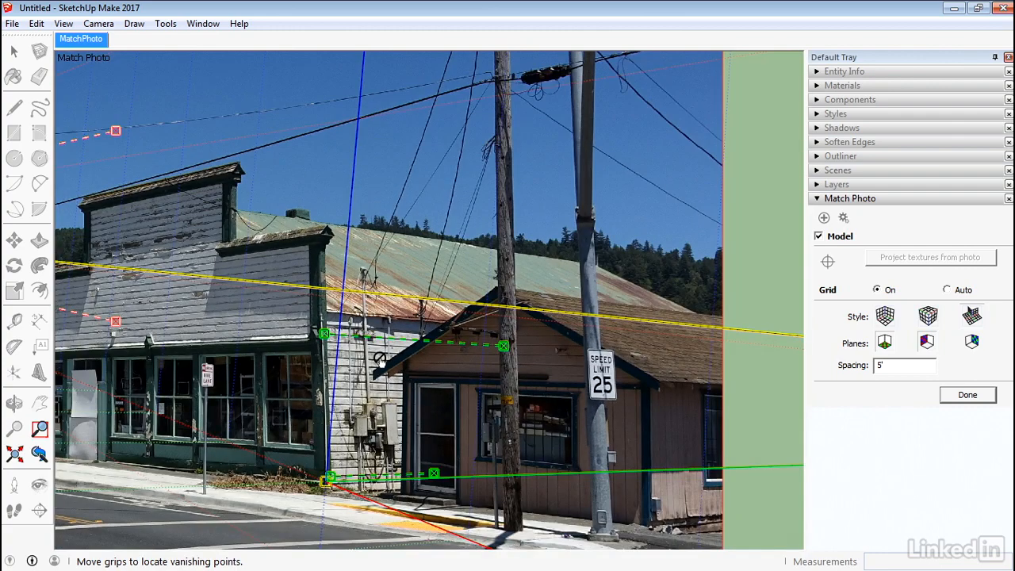
shift+middle_drag(368, 356, 669, 389)
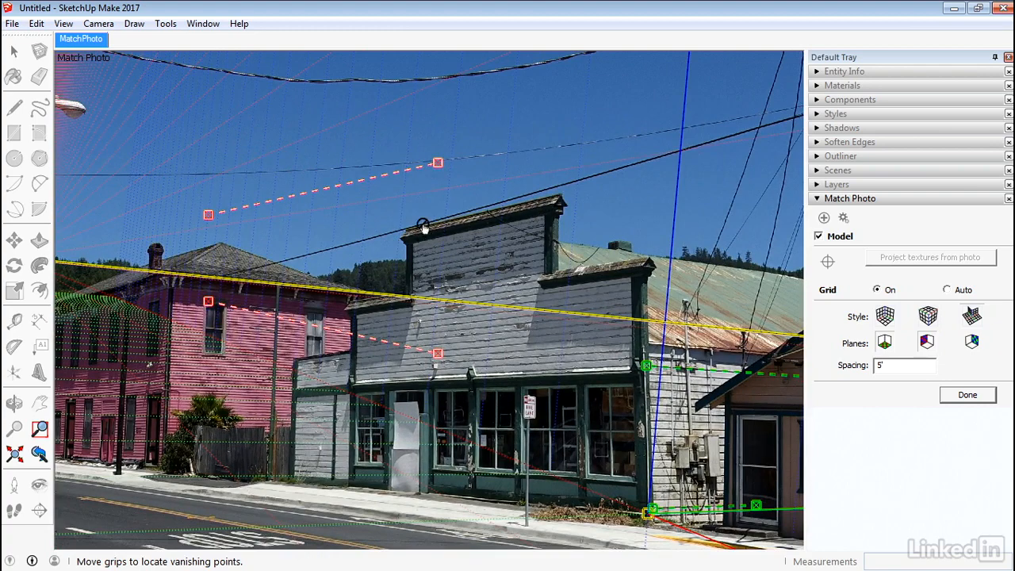
drag(437, 352, 636, 501)
scroll(636, 435, up, 3)
scroll(142, 317, down, 2)
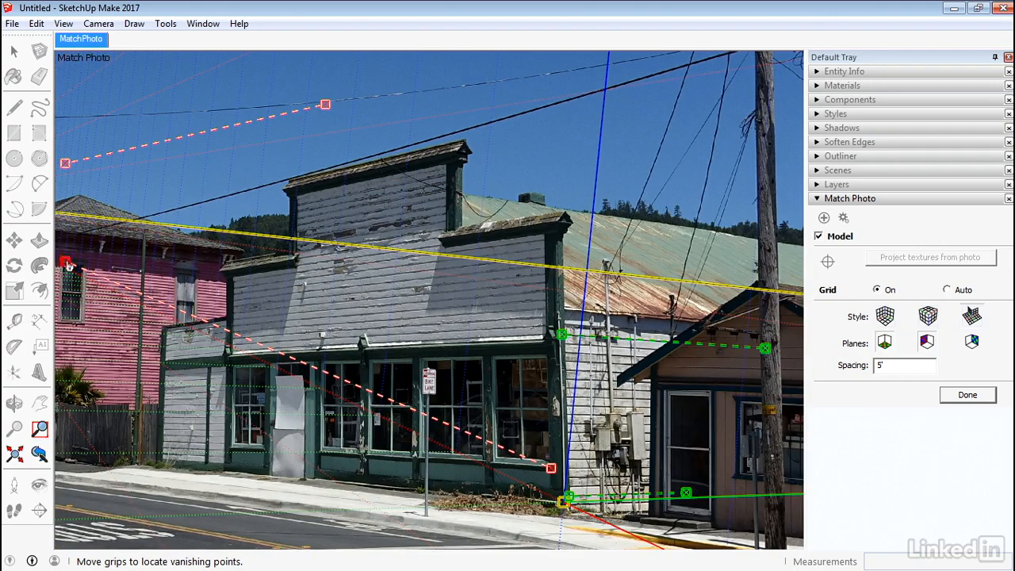
drag(103, 354, 190, 442)
Step: Fine-tune both ends of the lower red vanishing bar to follow the trim just below the storefront windows, ending at the facade's far corner
scroll(331, 465, up, 3)
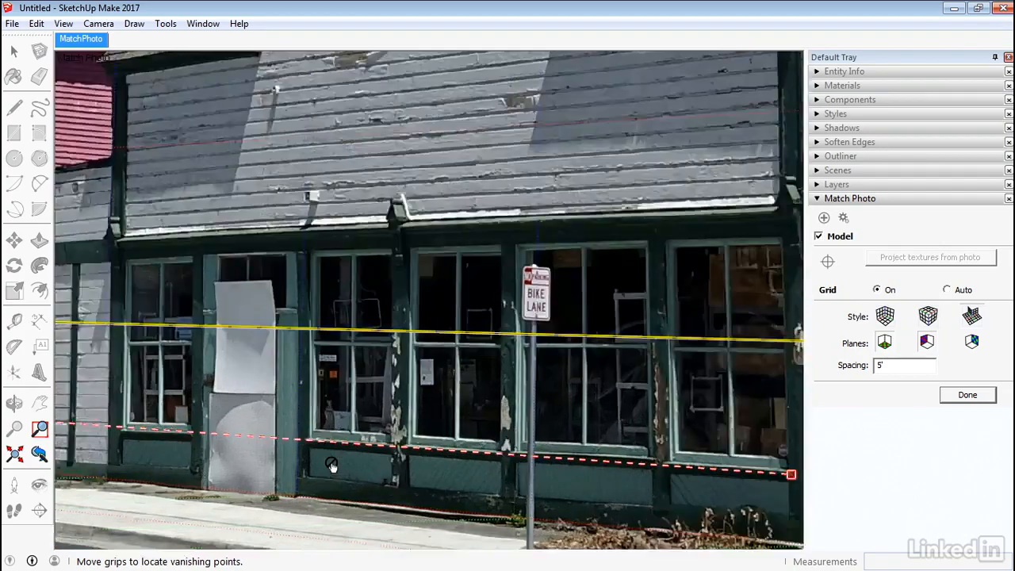
scroll(332, 465, down, 2)
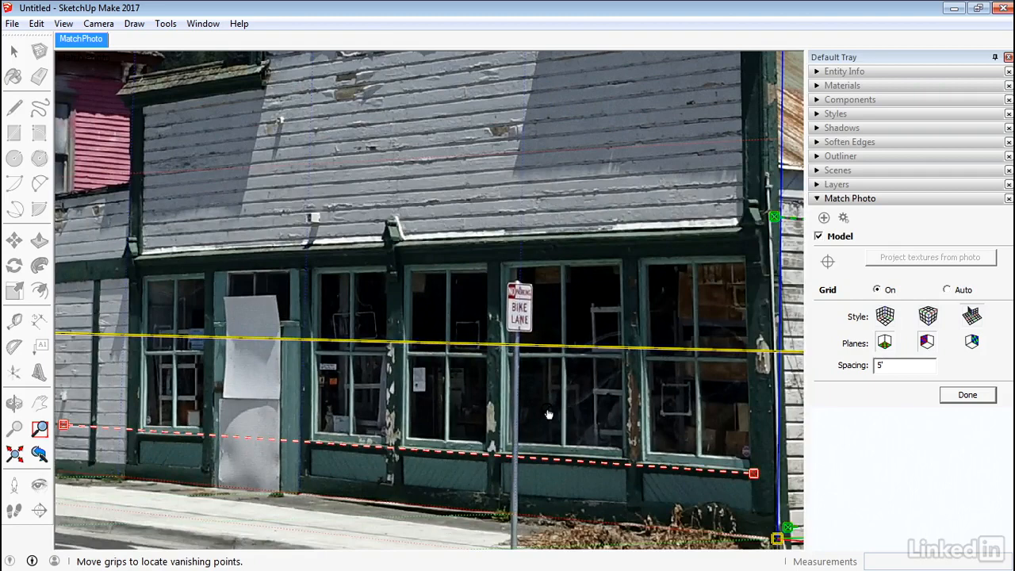
drag(756, 476, 756, 481)
drag(63, 425, 123, 438)
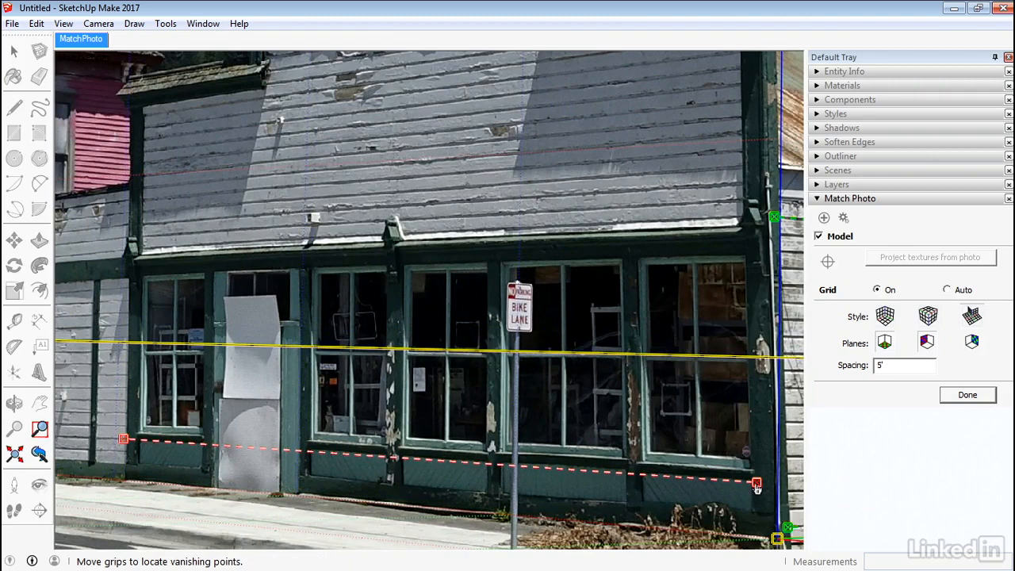
drag(756, 478, 757, 480)
Step: Lay the upper red vanishing bar across the white building's front siding, from the near corner below the parapet to the far corner
scroll(759, 486, down, 6)
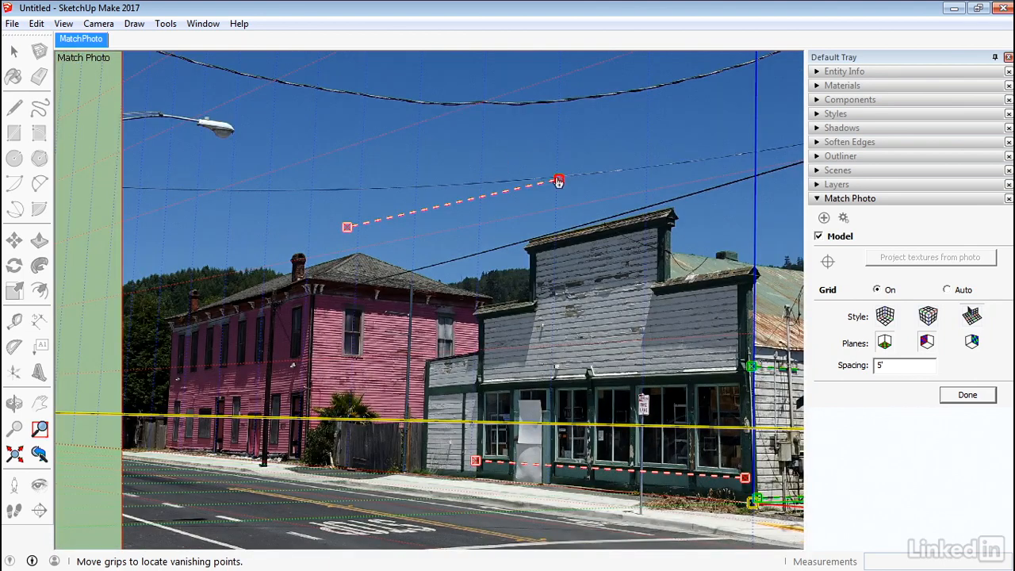
drag(559, 179, 737, 290)
drag(348, 228, 476, 323)
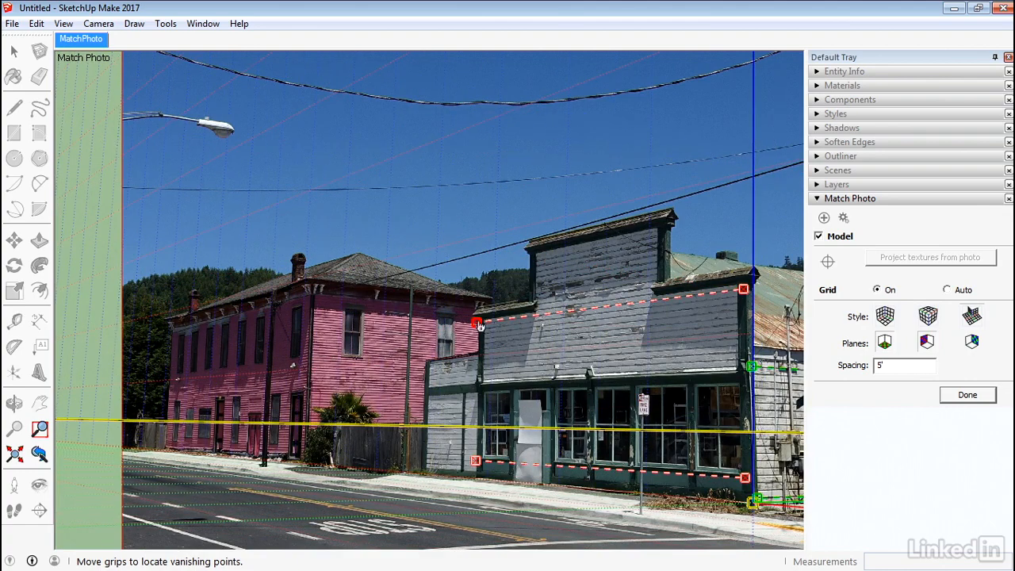
Step: Fine-tune both ends of the upper red vanishing bar to follow a siding board just below the lower parapet caps
scroll(478, 325, up, 6)
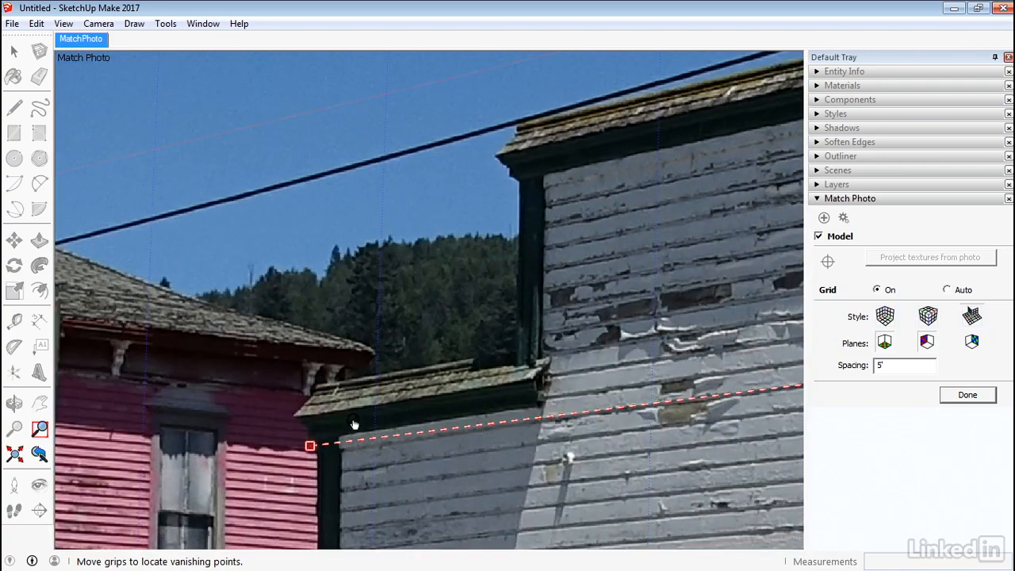
drag(309, 446, 347, 450)
scroll(535, 469, down, 2)
middle_drag(729, 466, 389, 452)
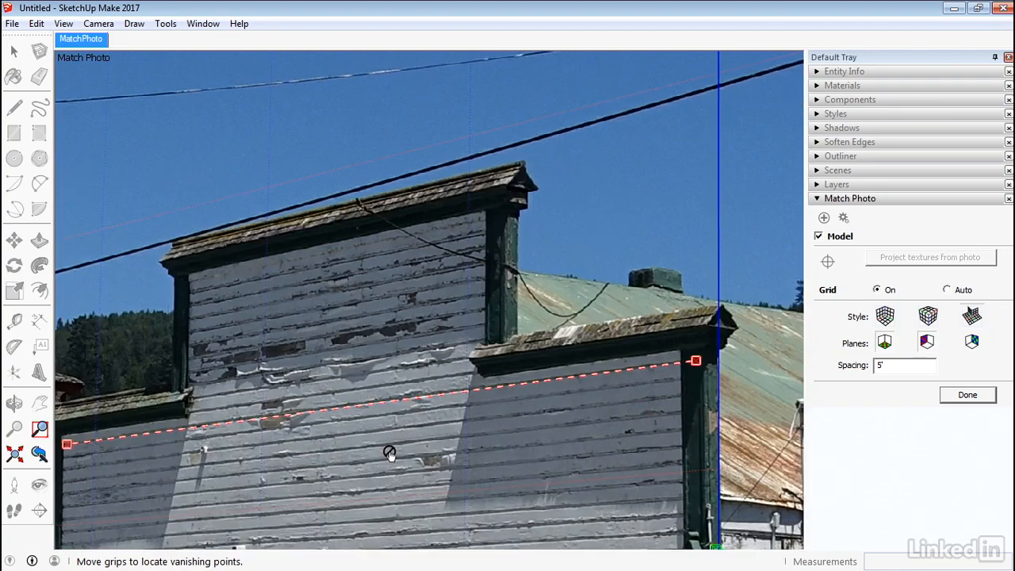
drag(695, 361, 686, 363)
Step: Finish the Match Photo calibration with all four vanishing bars in place
scroll(641, 465, down, 5)
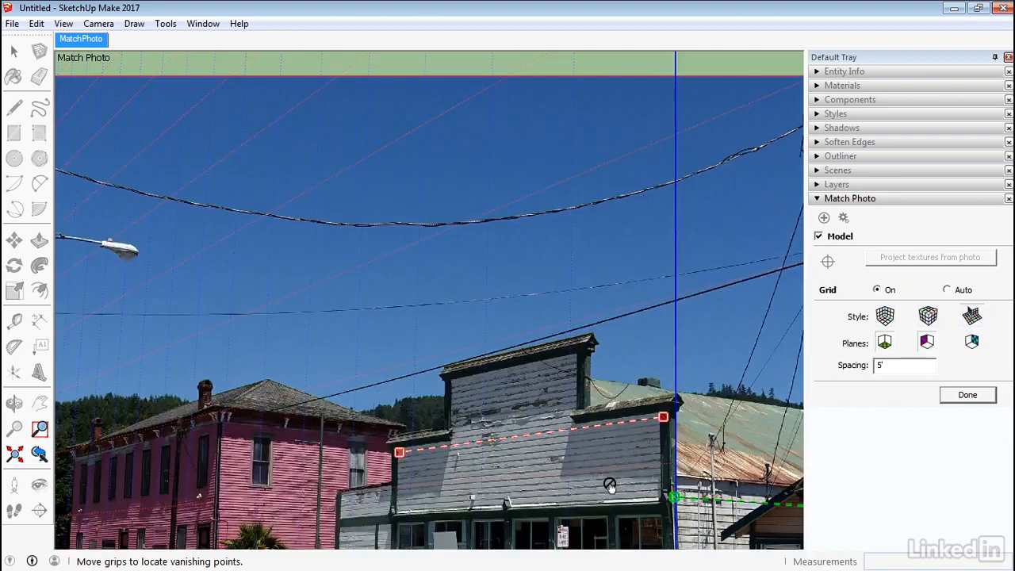
scroll(545, 415, up, 4)
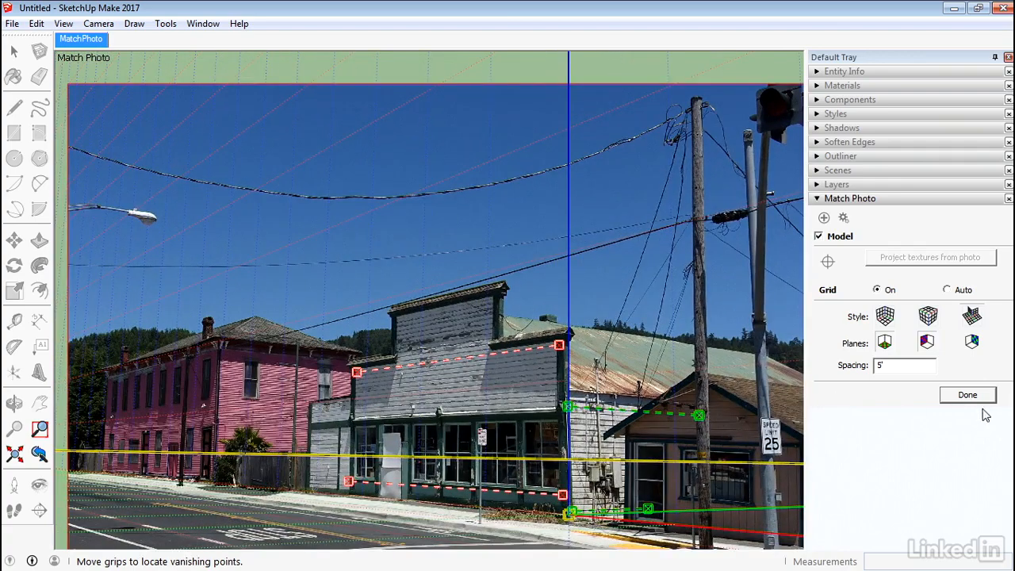
click(968, 394)
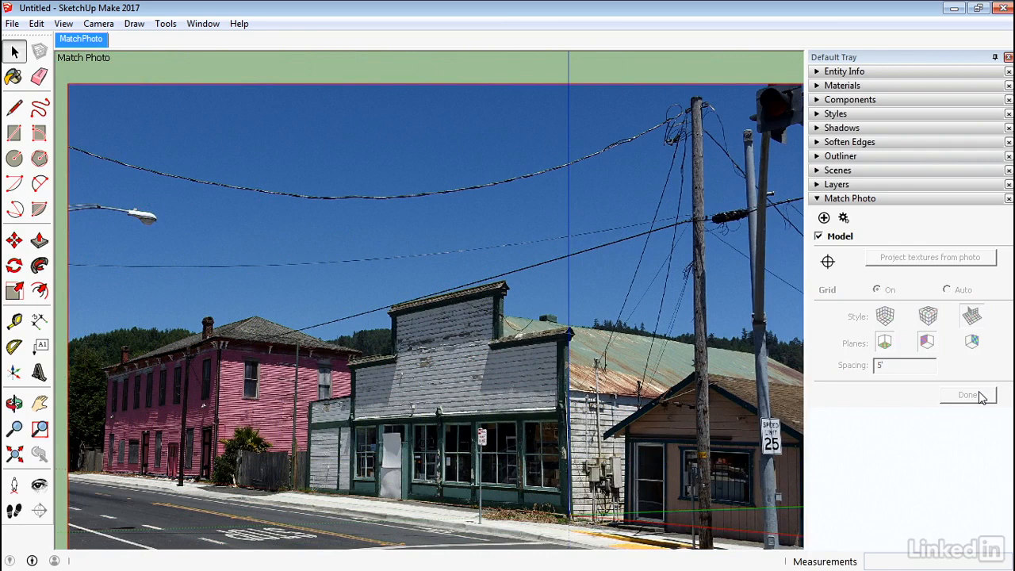
Step: Open the list of scenes, orbit away from the photo, and restore the view by recalling the MatchPhoto scene
click(840, 171)
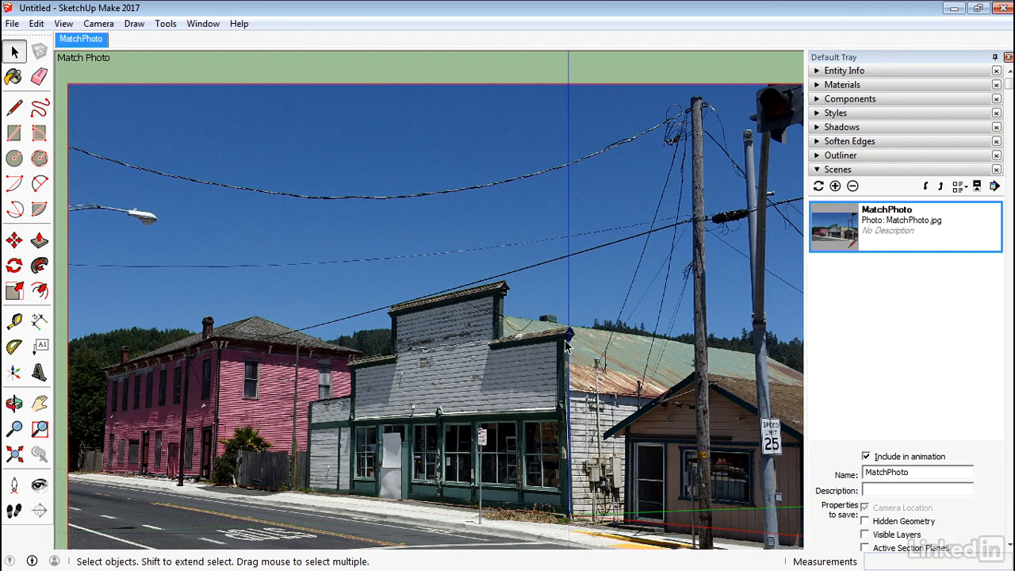
middle_drag(559, 358, 555, 489)
scroll(555, 482, down, 3)
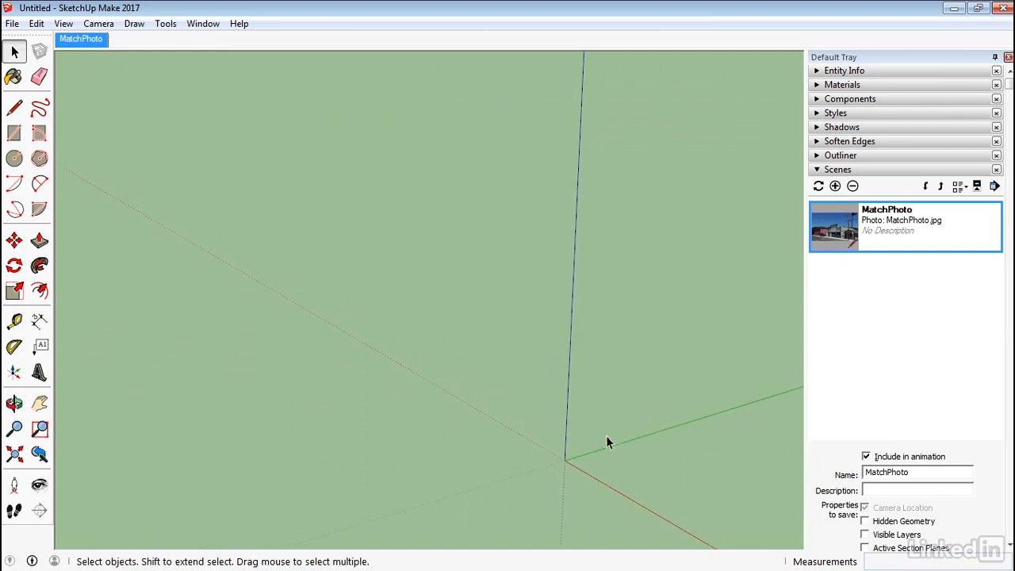
middle_drag(606, 435, 638, 370)
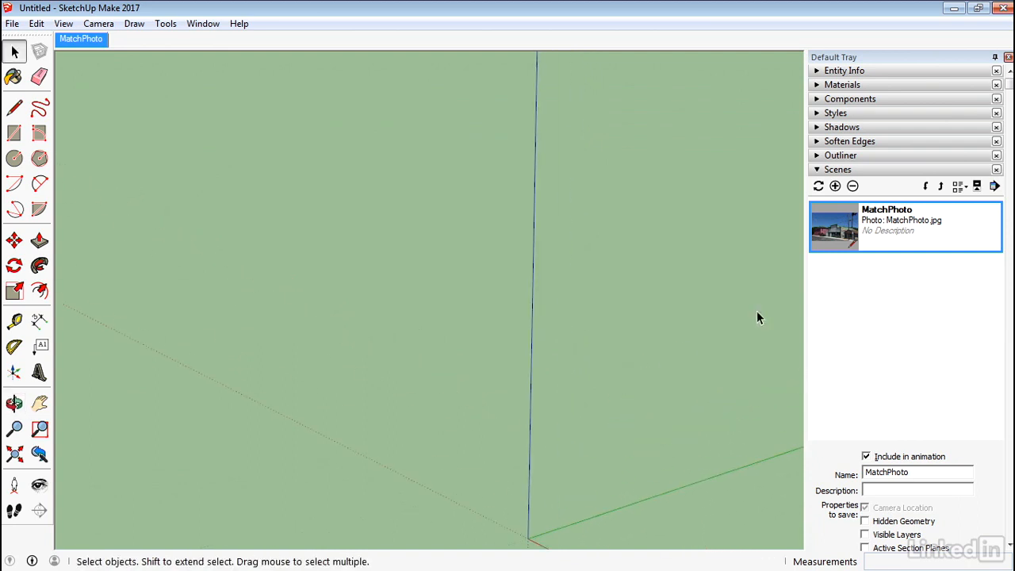
double_click(844, 236)
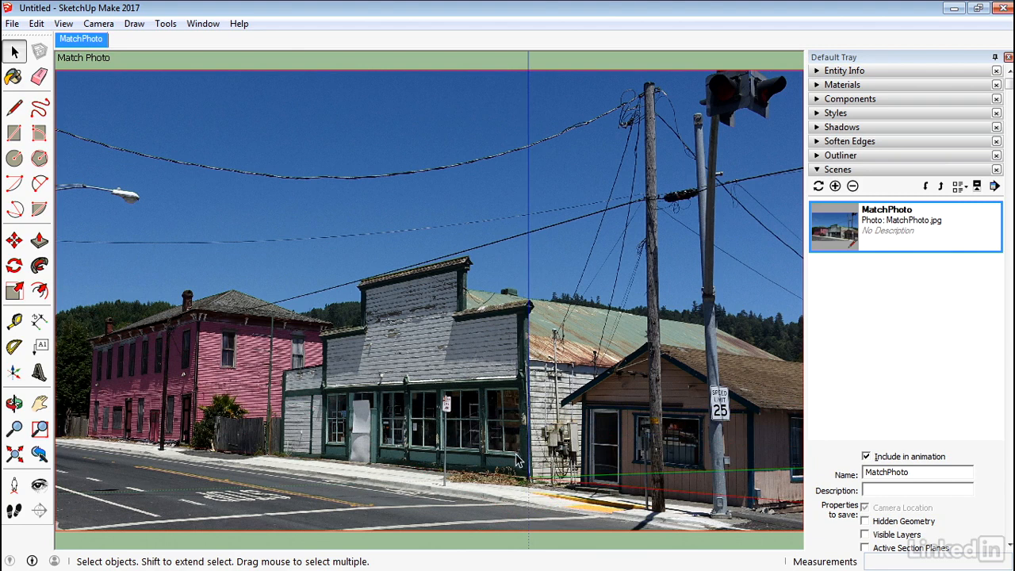
Step: Compare panning with orbiting on the matched photo, and return to the MatchPhoto scene
scroll(516, 459, up, 3)
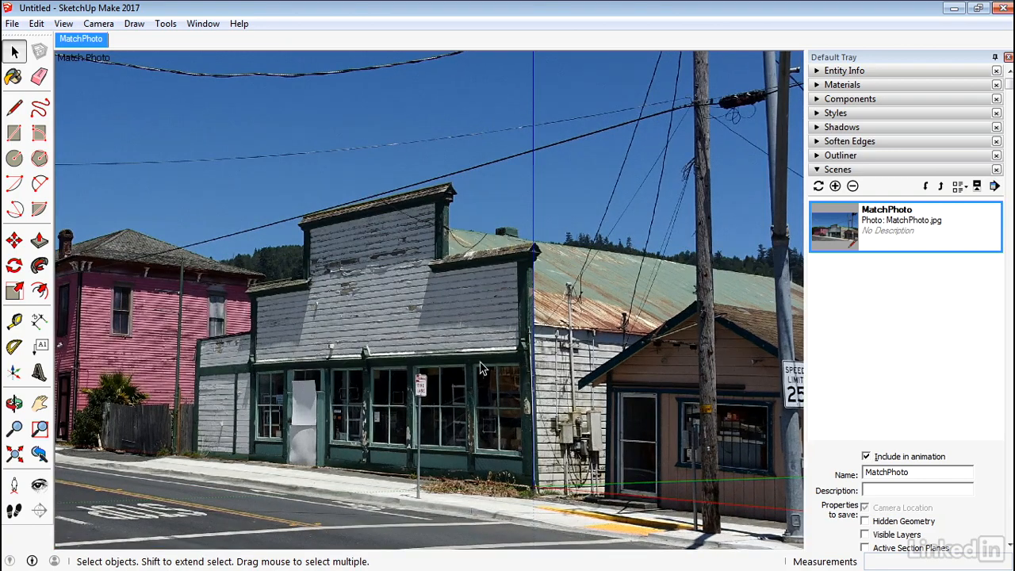
key(h)
drag(420, 301, 487, 304)
middle_drag(485, 302, 507, 300)
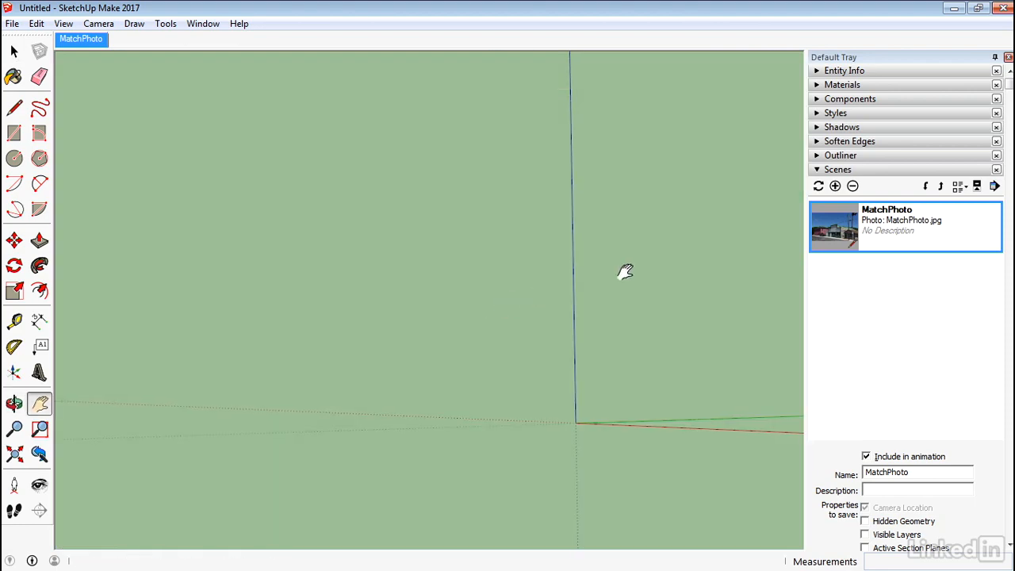
double_click(846, 234)
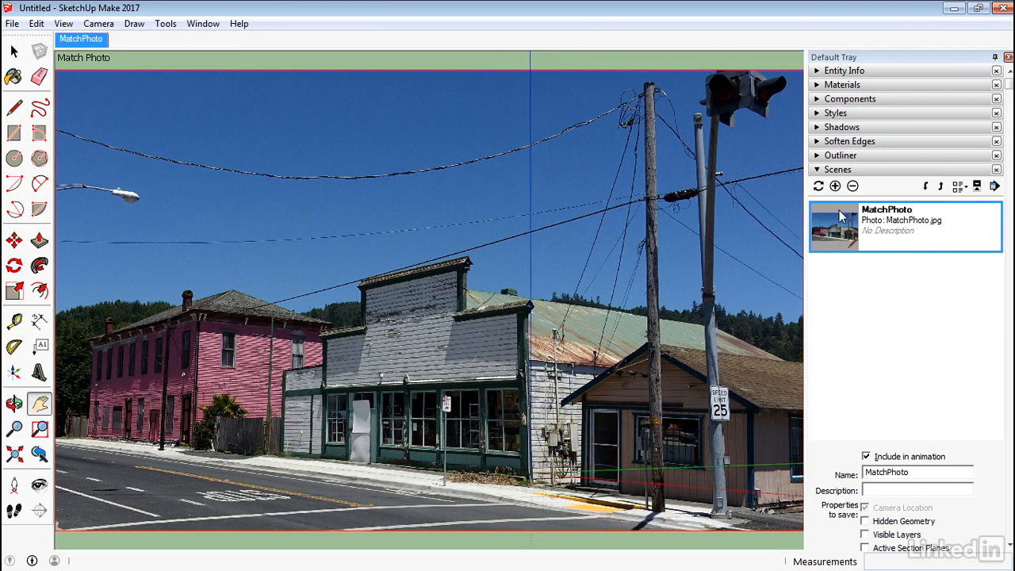
Step: Draw a rectangle about 16' 7" by 9' 5 1/2" over the white building's front, from the origin to above the far corner
scroll(464, 408, up, 5)
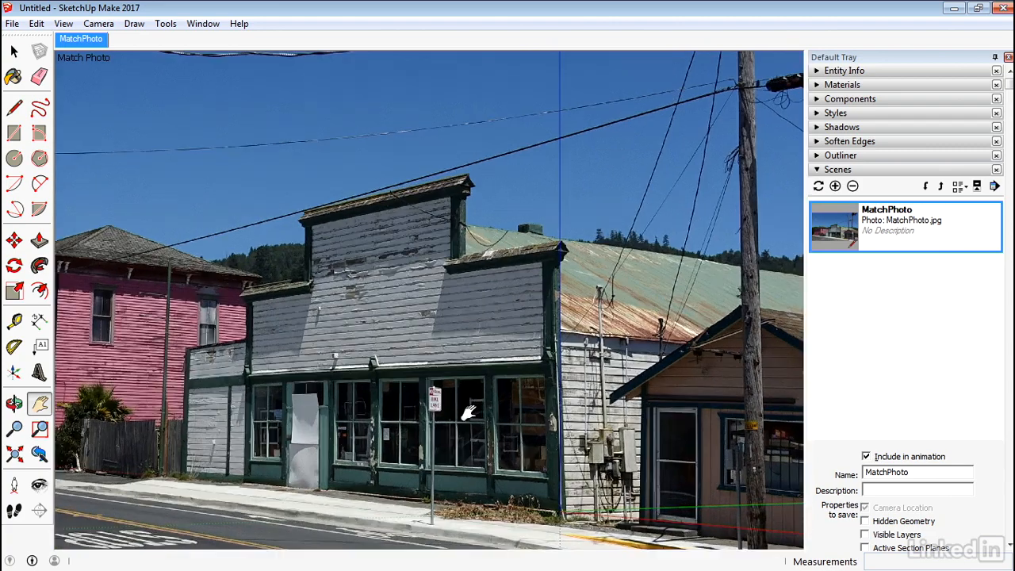
click(14, 135)
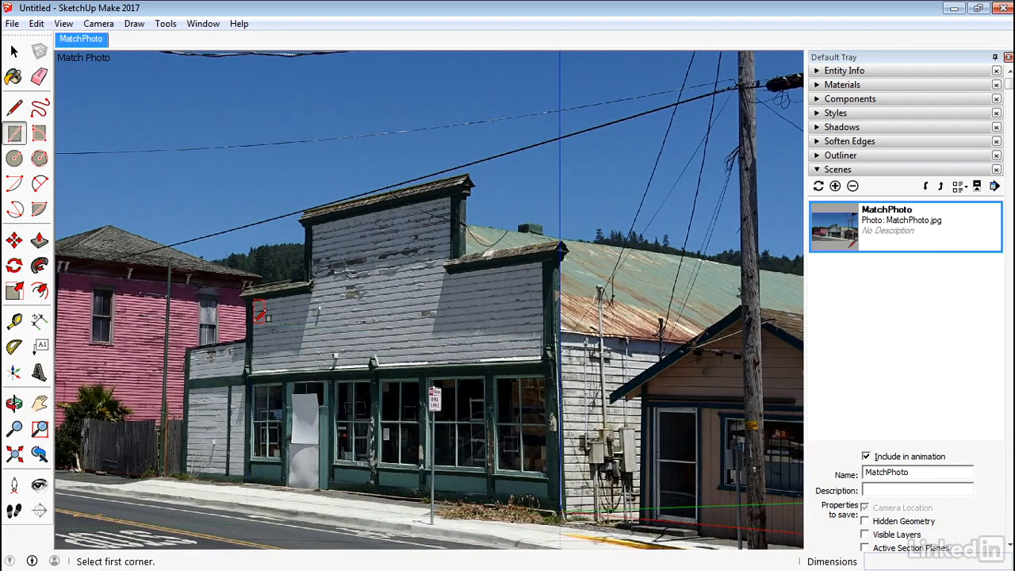
click(559, 512)
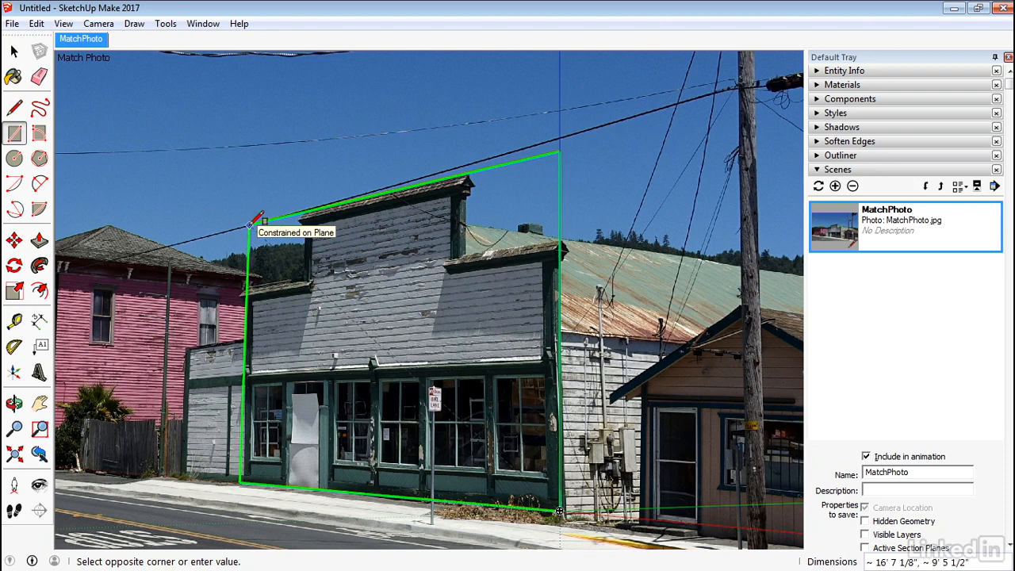
click(248, 223)
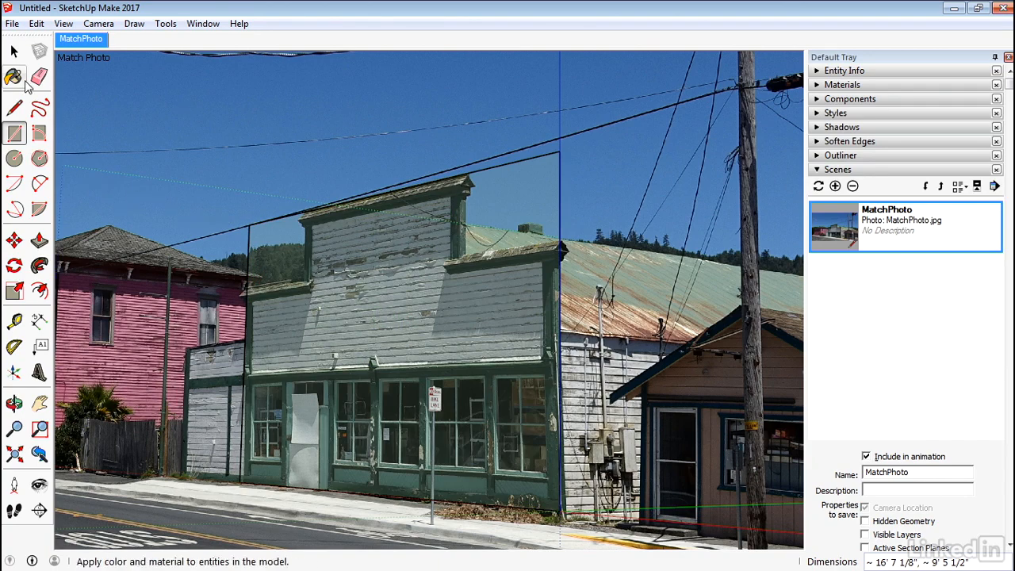
Step: Draw a rectangle about 4' 2" by 2' 7" in the facade's near upper corner, down to the step beside the raised parapet
click(15, 132)
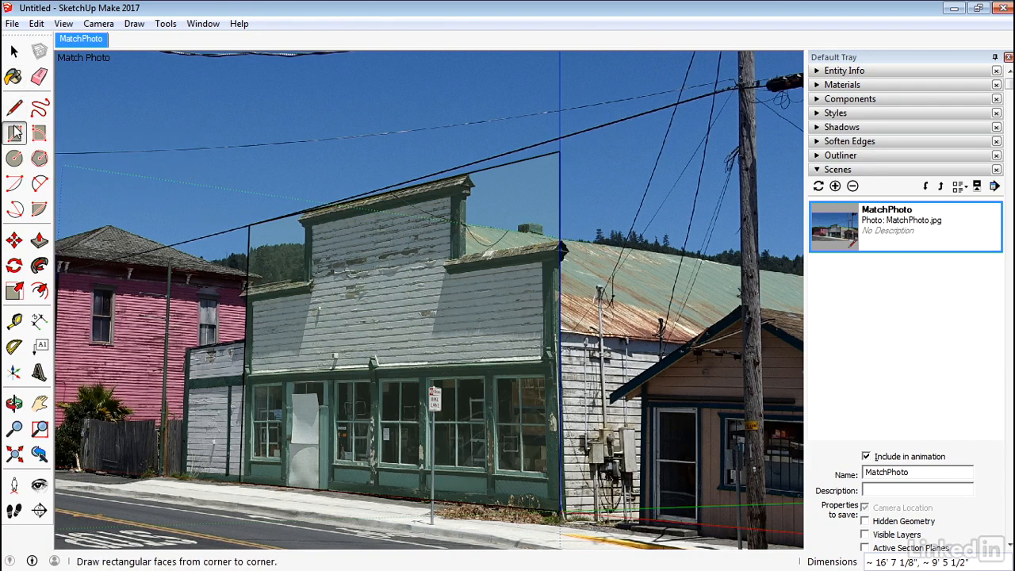
click(559, 151)
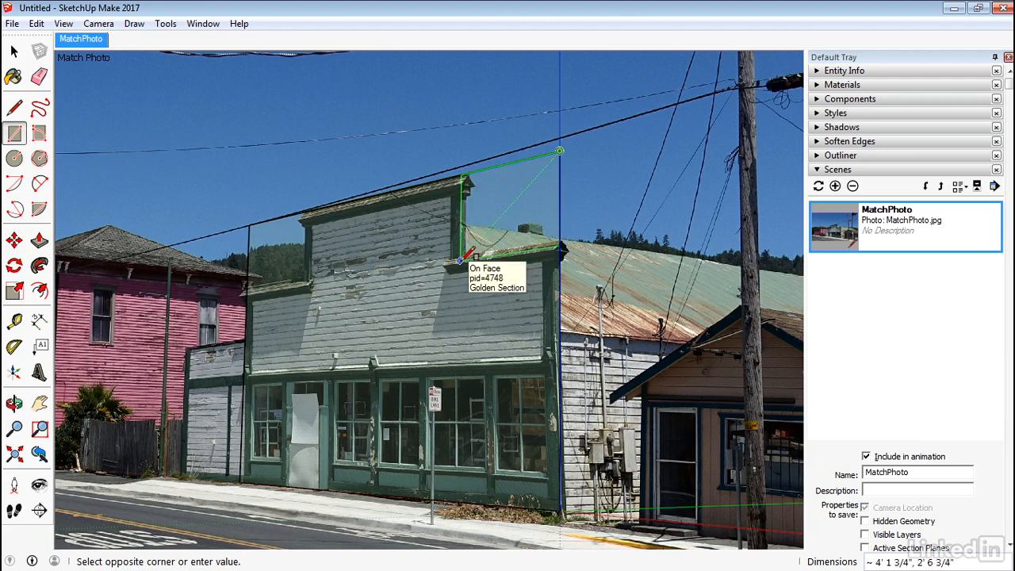
click(459, 260)
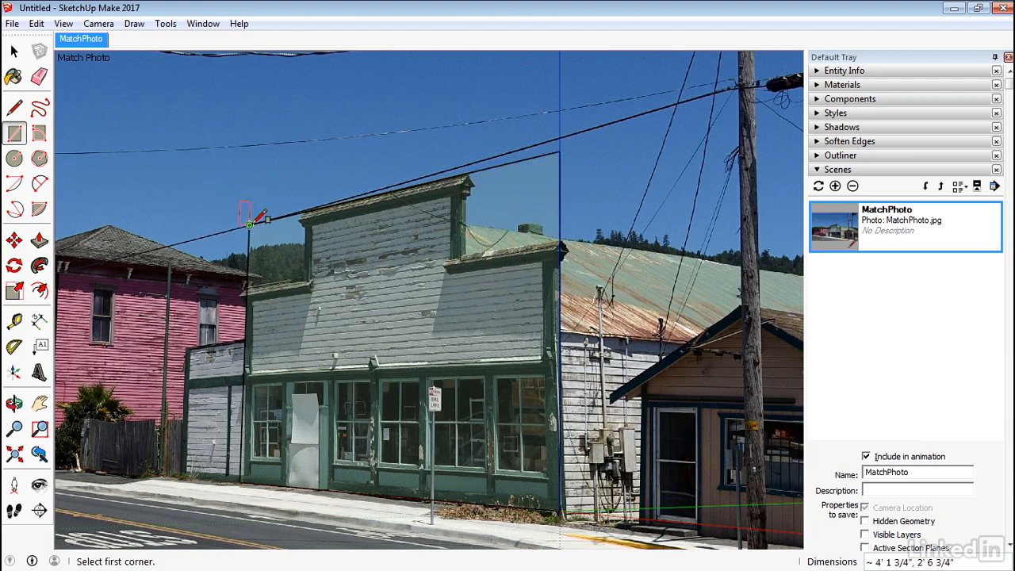
Step: Draw a rectangle about 4' by 2' 4" in the facade's far upper corner, down to the step beside the raised parapet
click(249, 225)
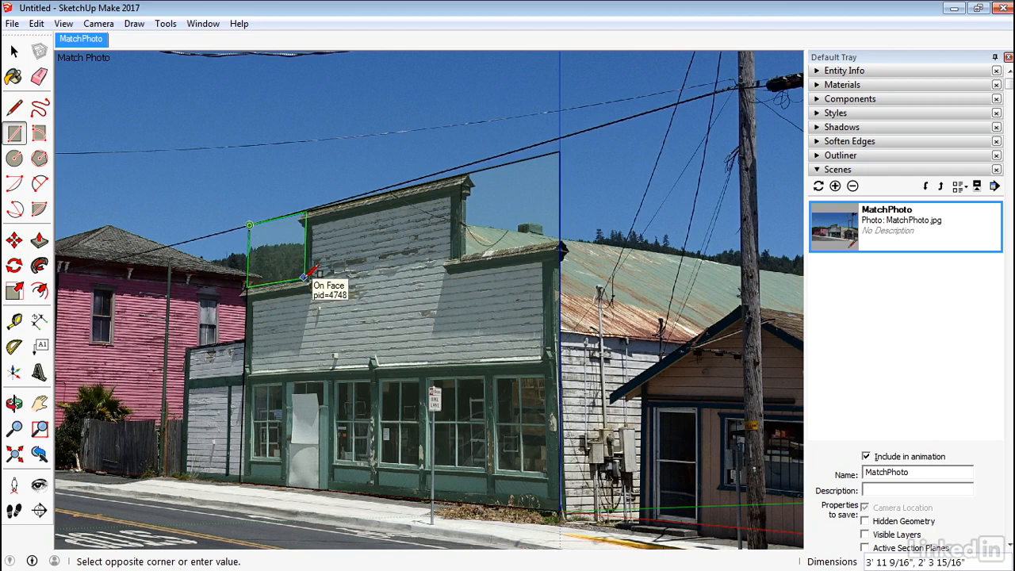
click(305, 277)
key(space)
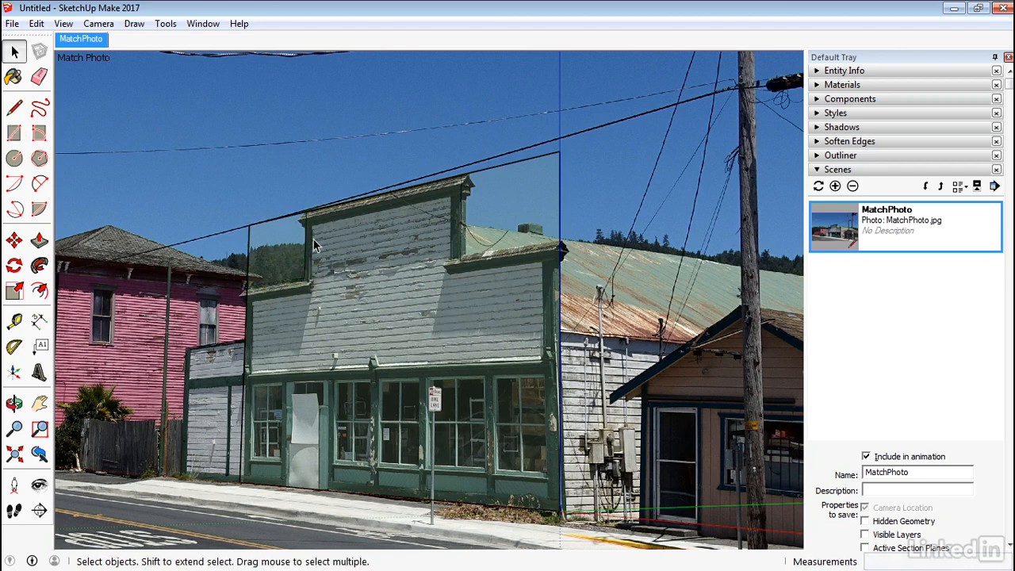
Step: Erase the outer edges of both upper corner rectangles to leave the stepped false-front outline
click(39, 77)
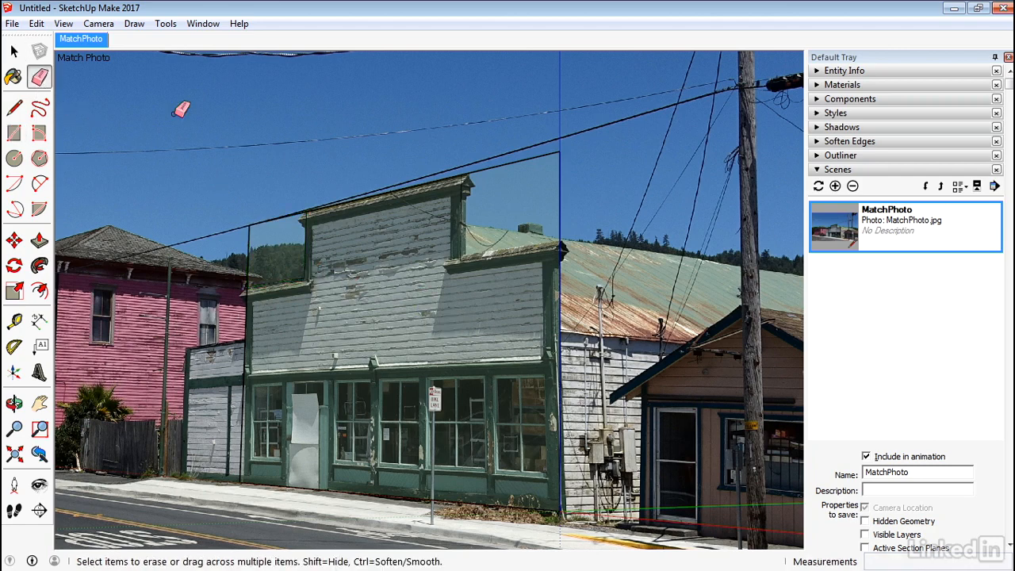
click(559, 154)
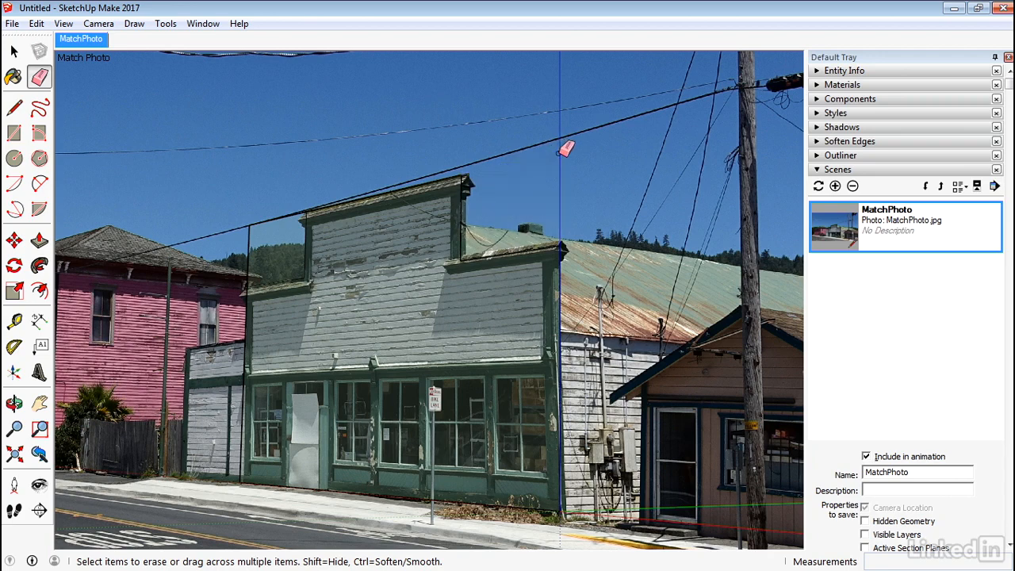
click(255, 218)
key(space)
Step: Push/Pull the stepped facade face by 3 1/4" and orbit to inspect the result
click(379, 297)
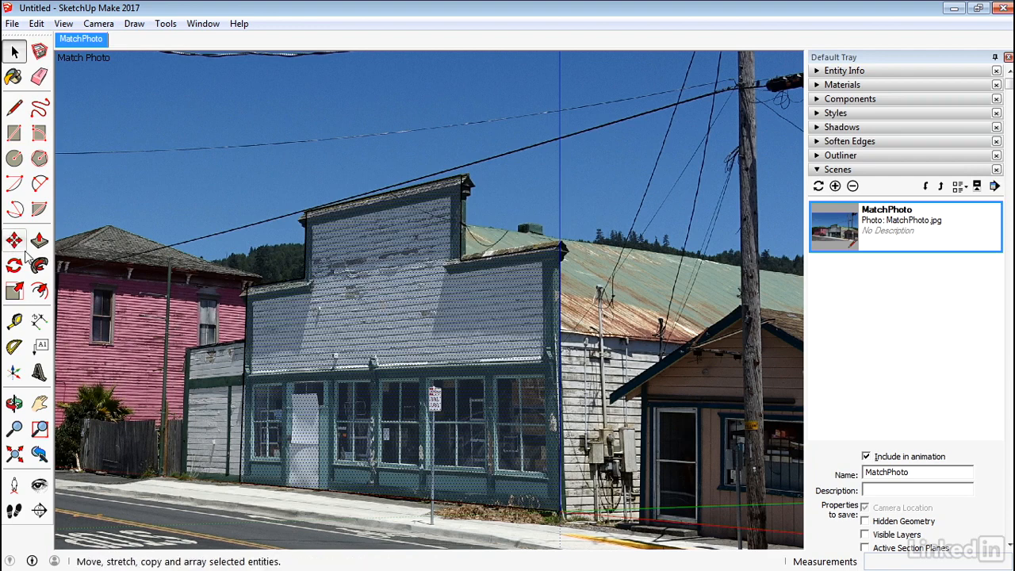
click(39, 240)
click(357, 273)
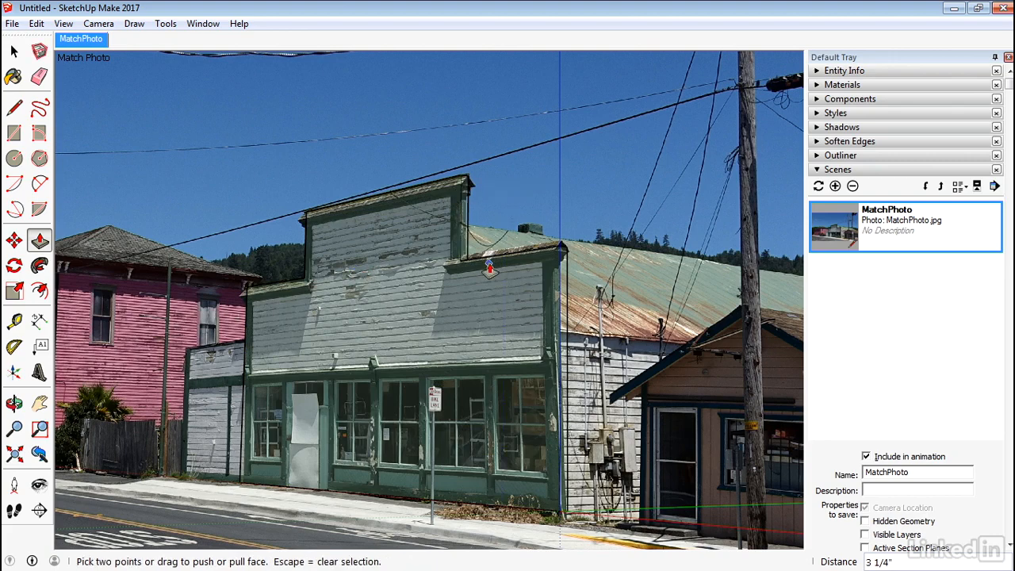
key(space)
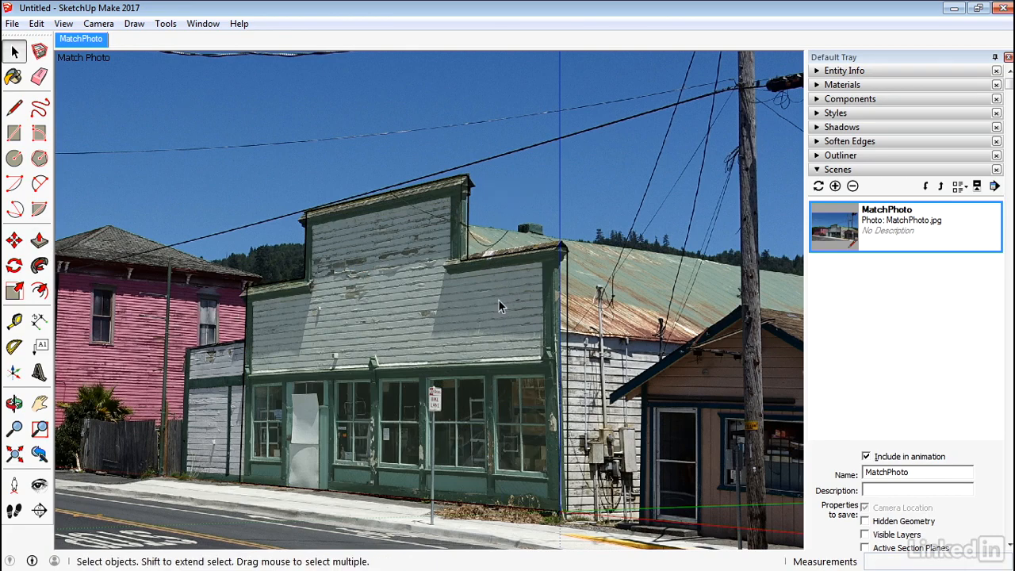
middle_drag(523, 288, 706, 327)
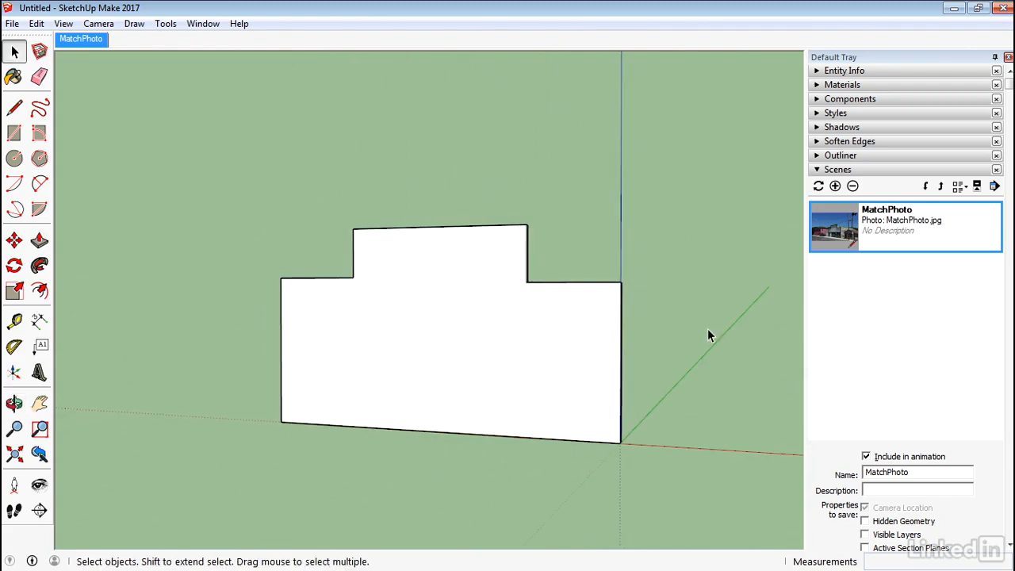
Step: Draw a 3 1/4" line across the facade's thickness on its near side, at the roof's eave height in the matched photo
double_click(827, 228)
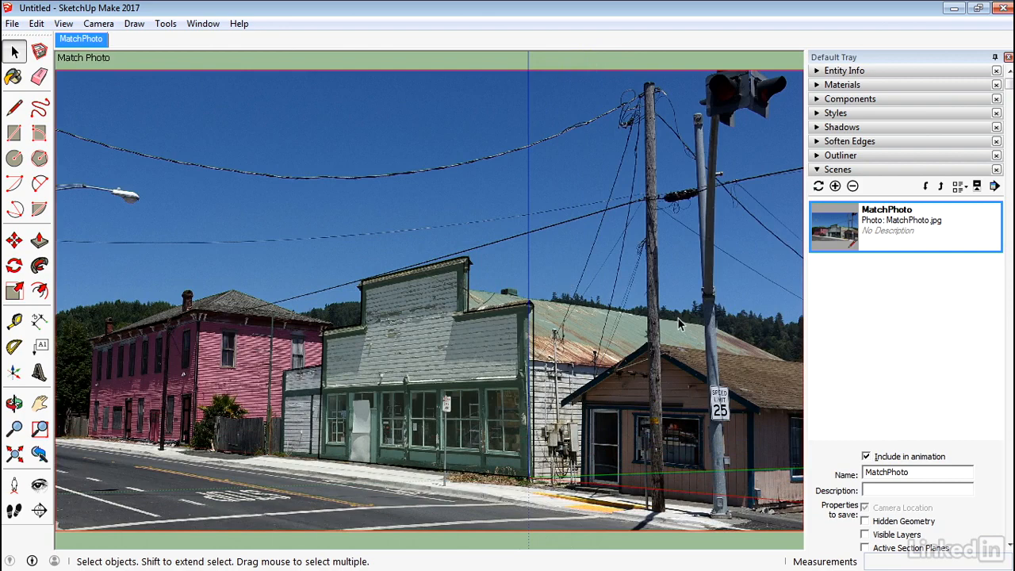
scroll(539, 349, up, 5)
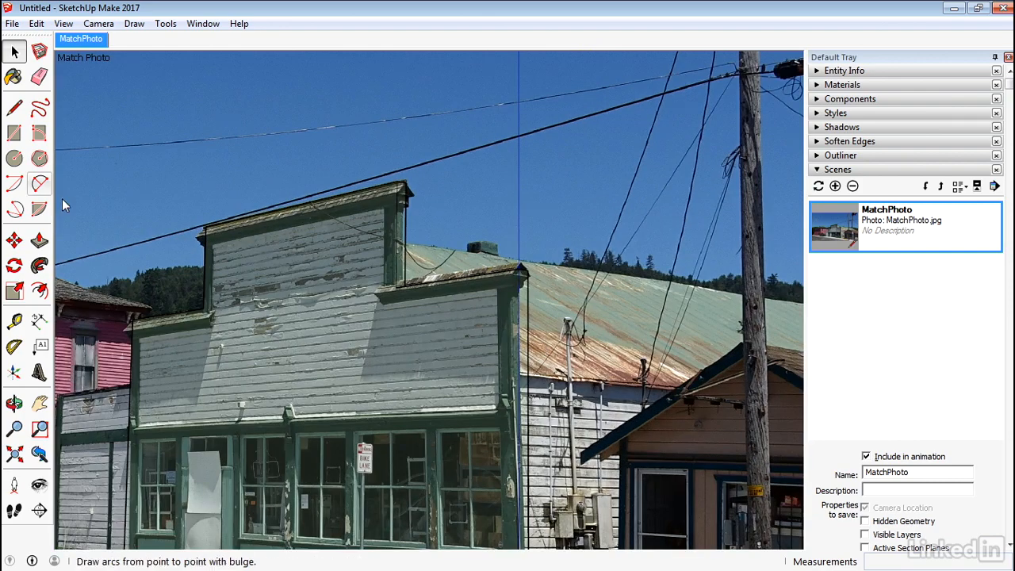
click(15, 107)
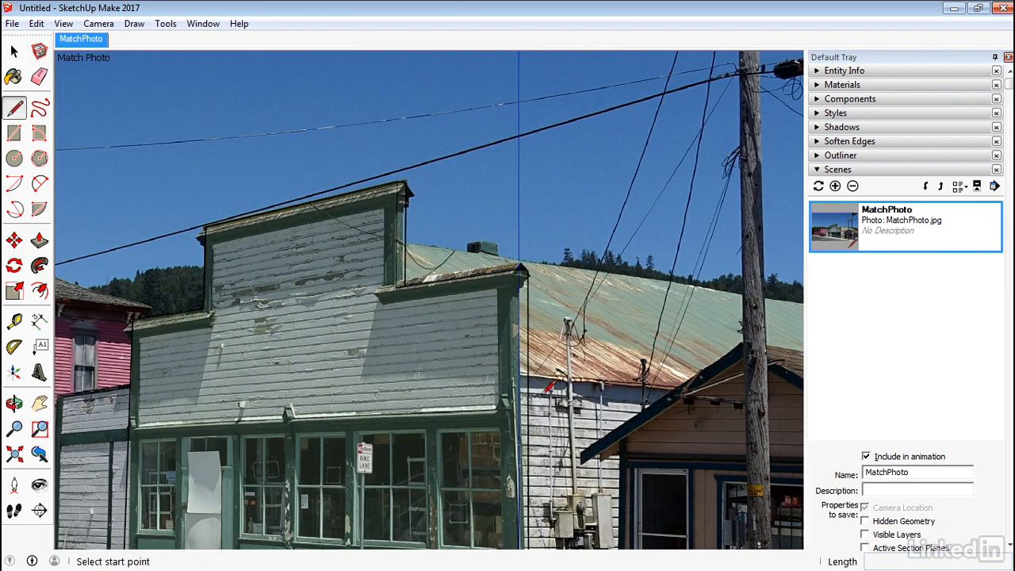
click(526, 372)
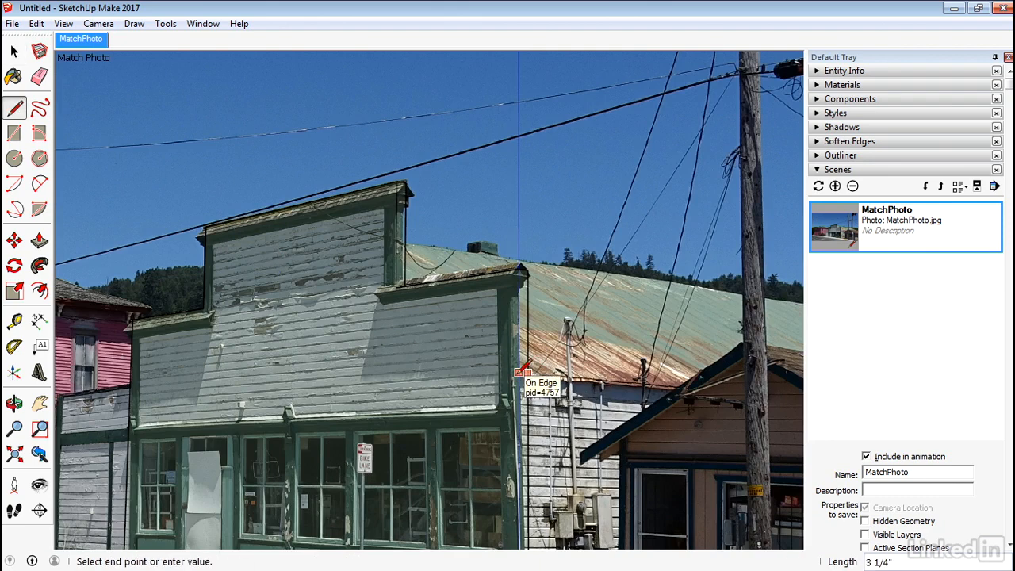
key(Escape)
key(space)
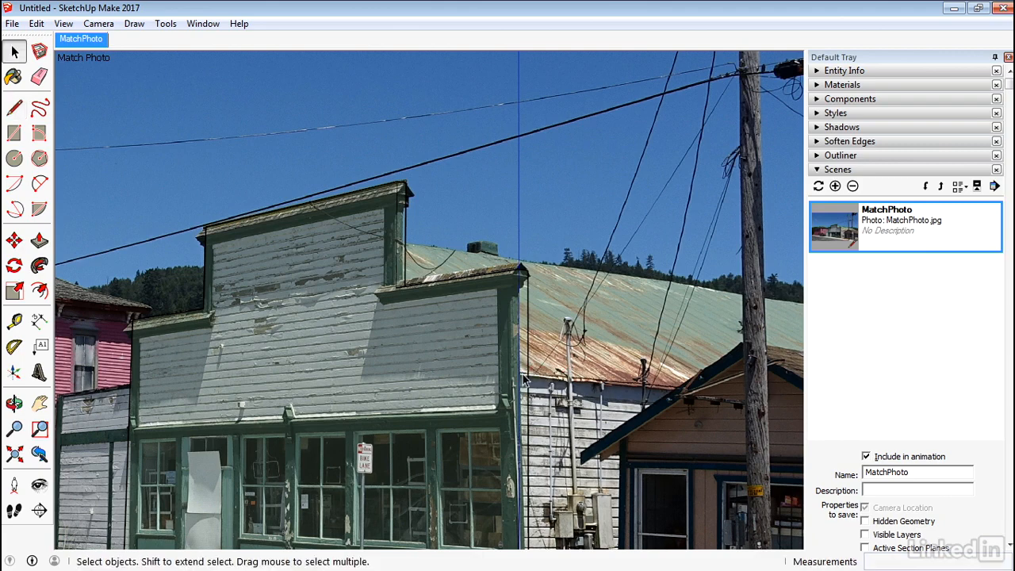
Step: Draw a level line across the facade's back face from the eave-height mark to the opposite side edge
middle_drag(527, 377, 269, 391)
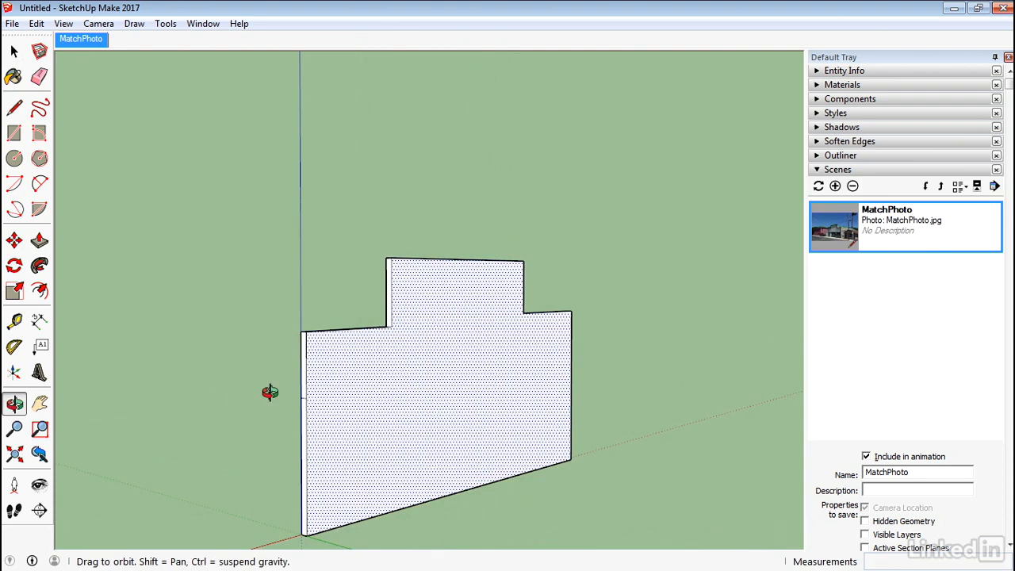
click(14, 107)
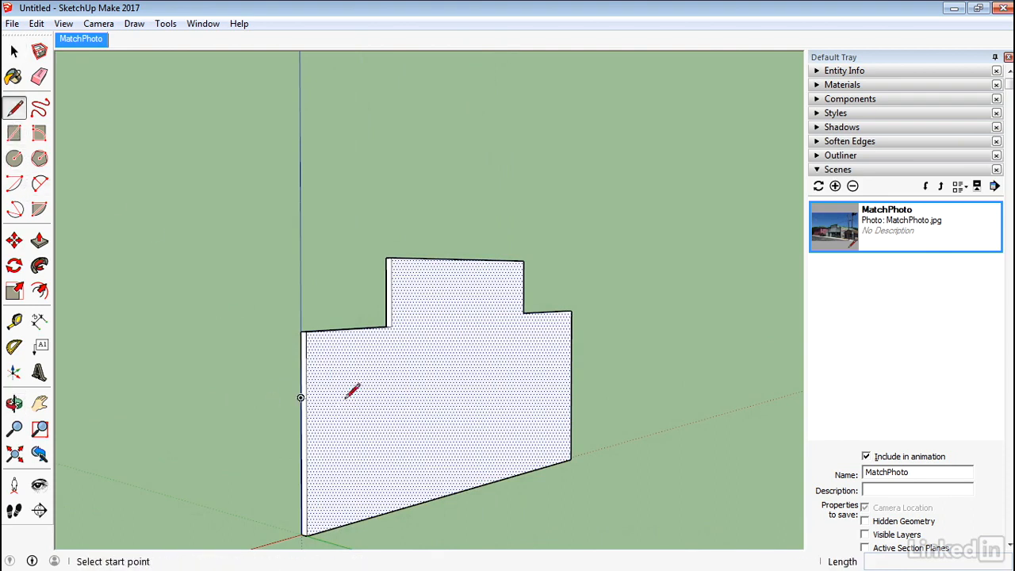
click(306, 397)
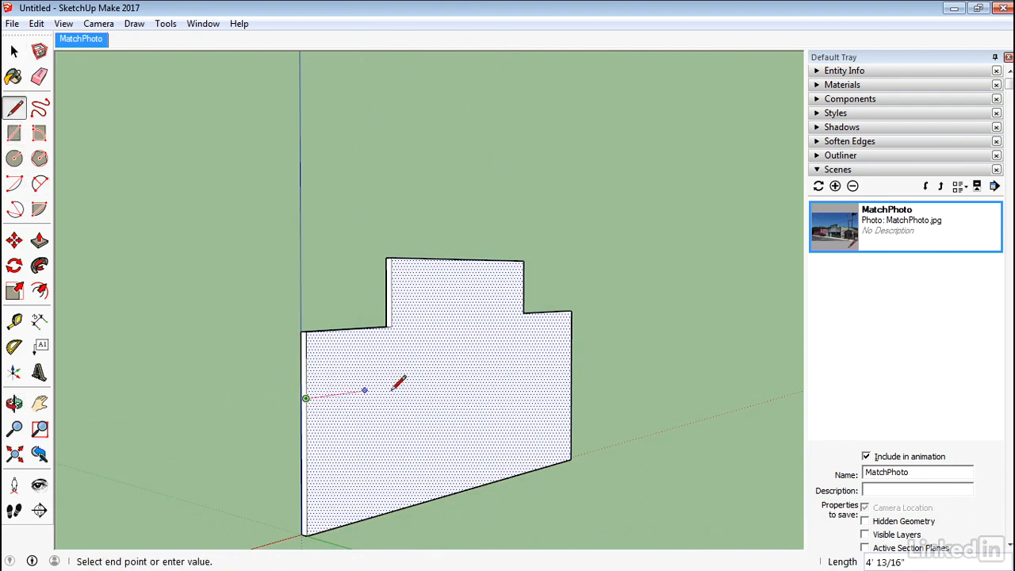
click(570, 362)
key(space)
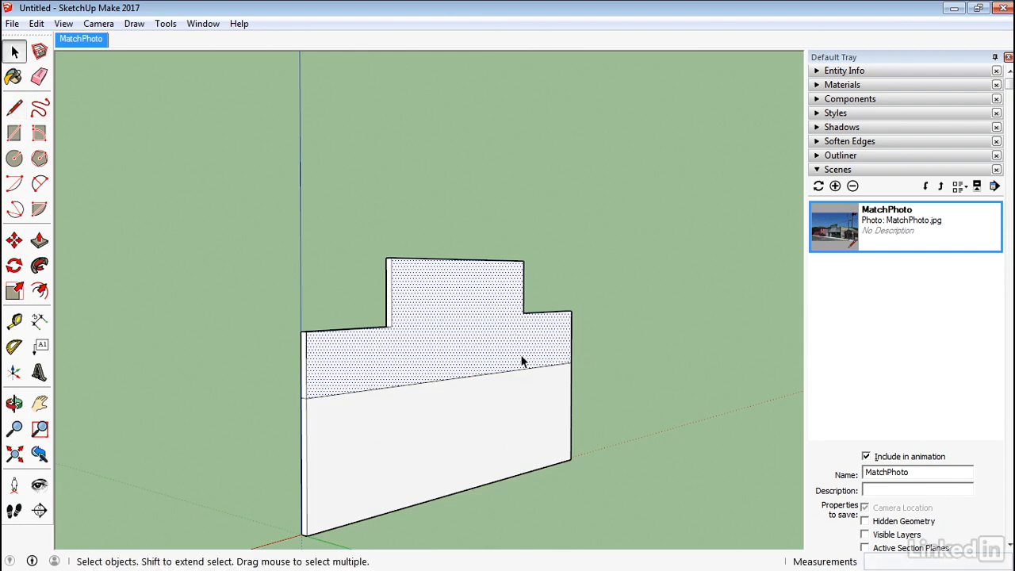
Step: Draw a vertical construction line about 4' 9" long from the midpoint of the parapet's top edge down to the eave line
click(14, 108)
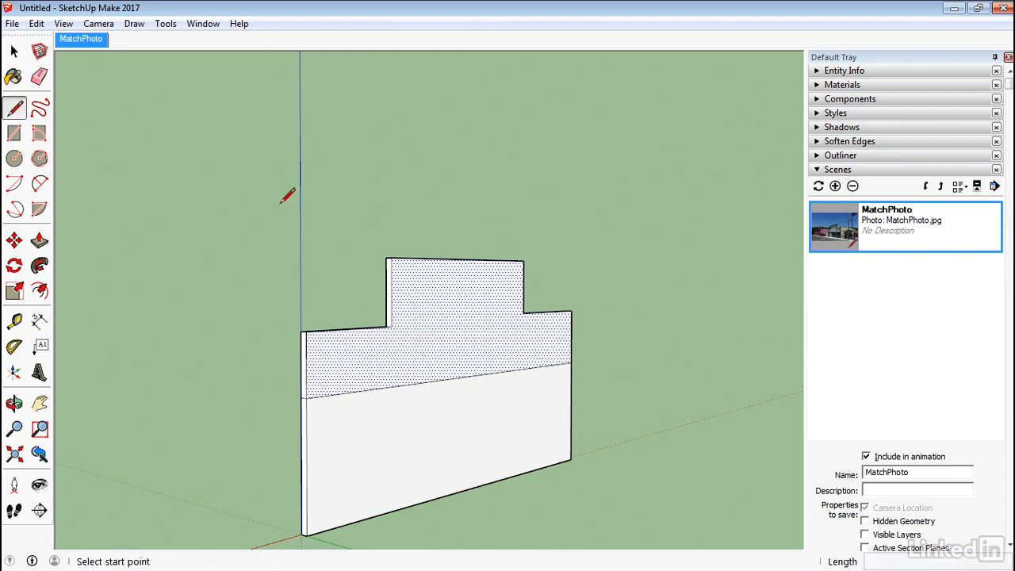
click(463, 259)
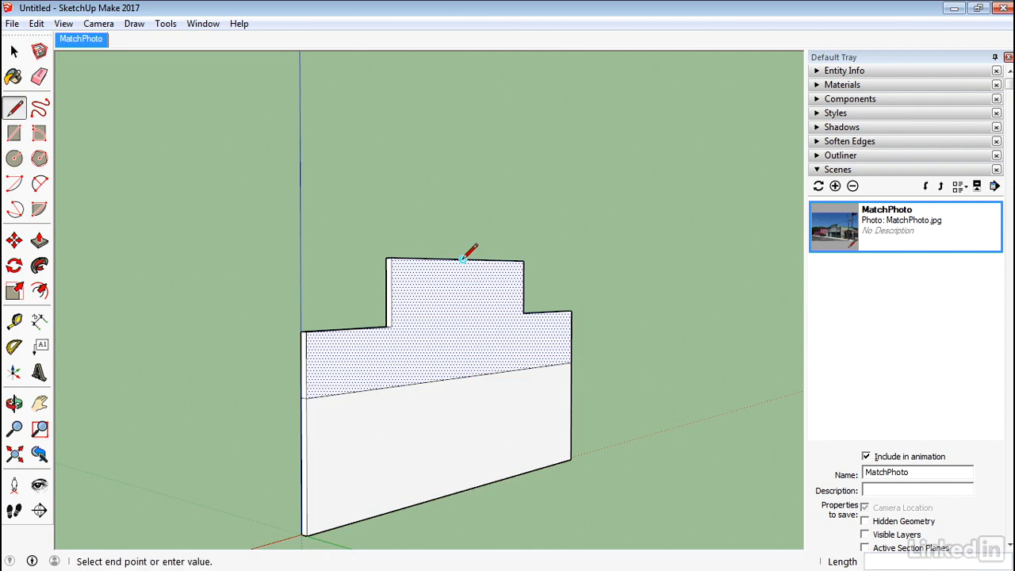
click(462, 377)
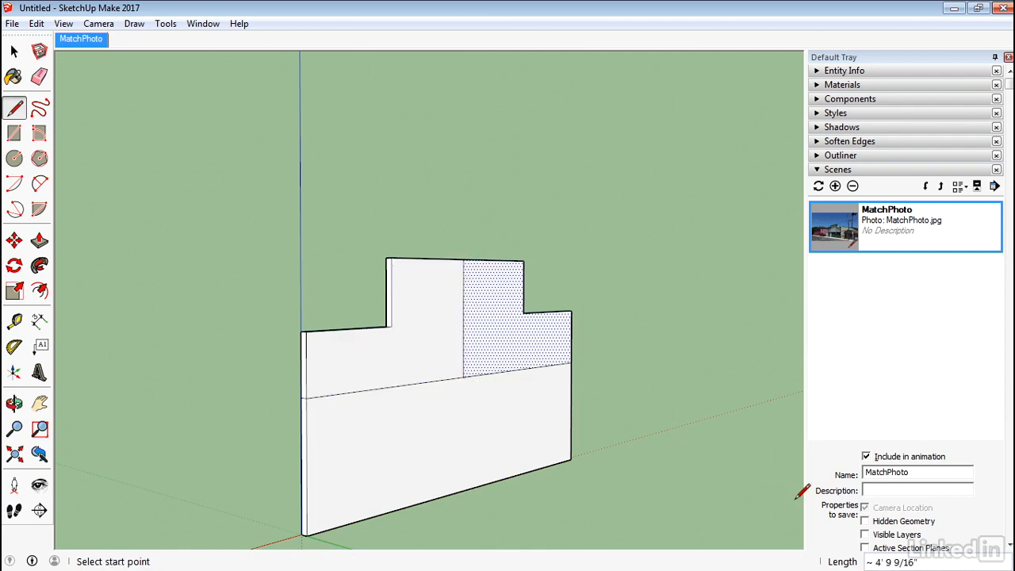
key(space)
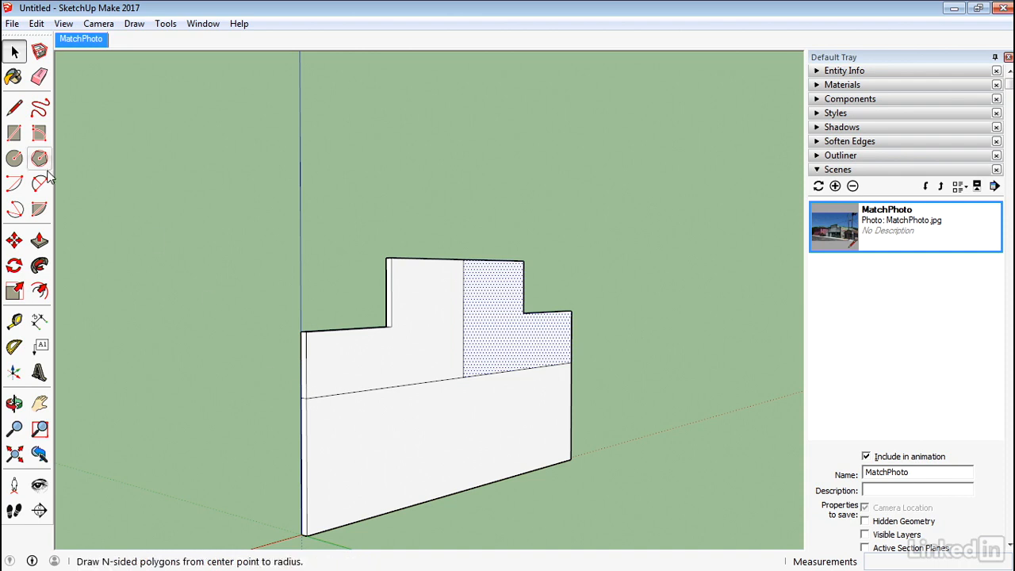
Step: Draw the gable's two roof slopes on the back face, from each end of the eave line up to a shared peak on the vertical line
click(13, 109)
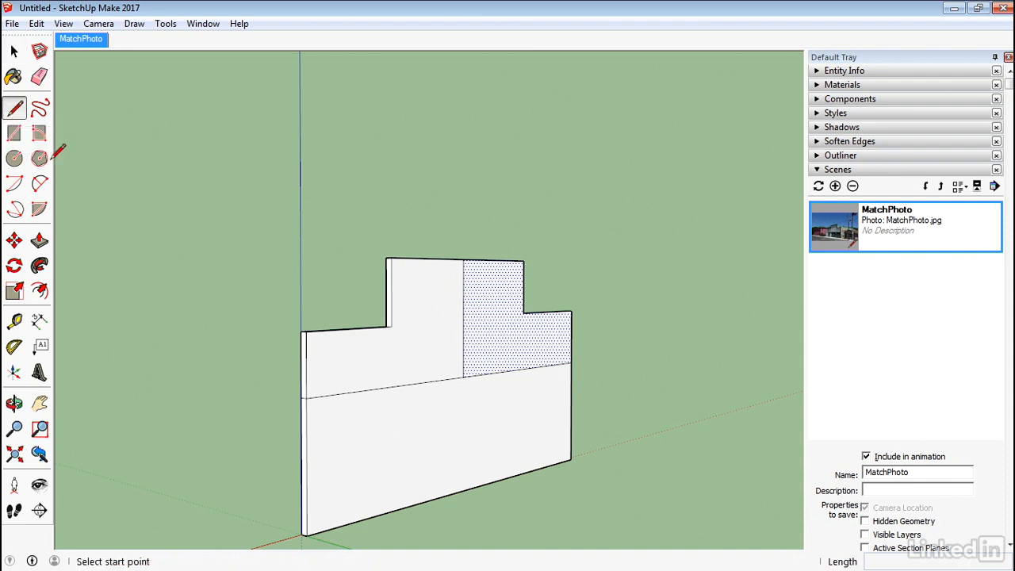
click(305, 397)
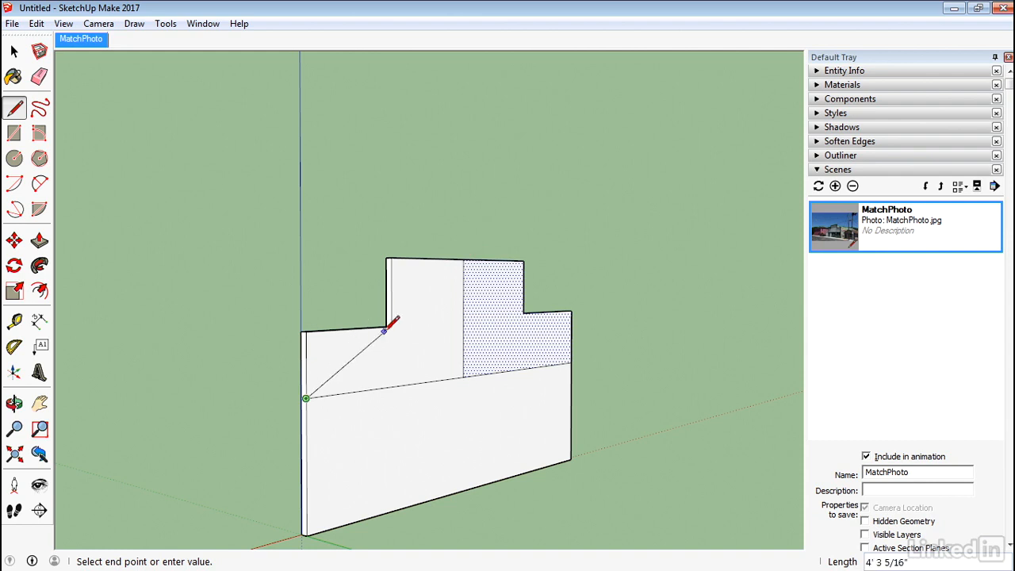
click(463, 272)
scroll(410, 341, up, 5)
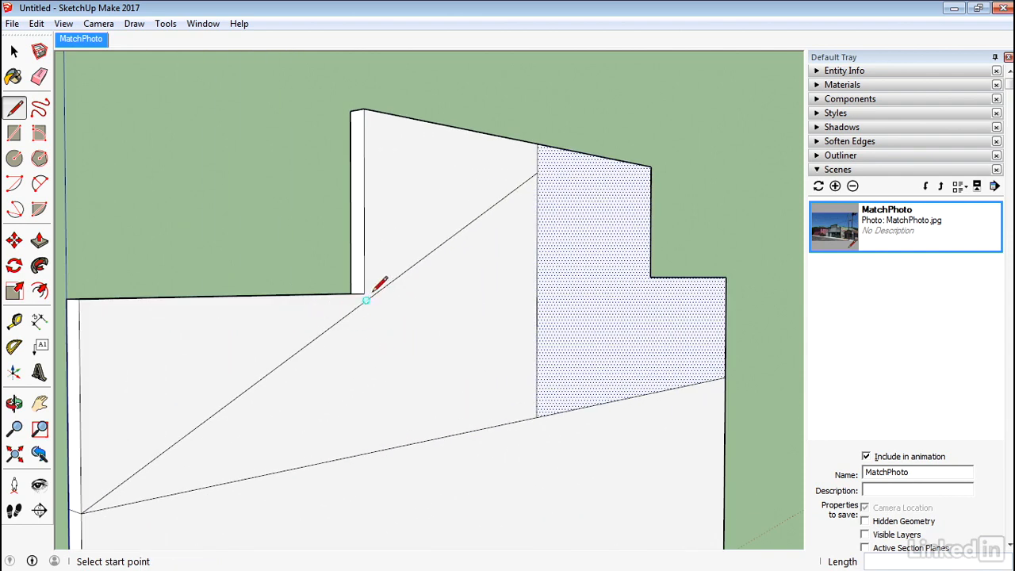
scroll(367, 301, down, 5)
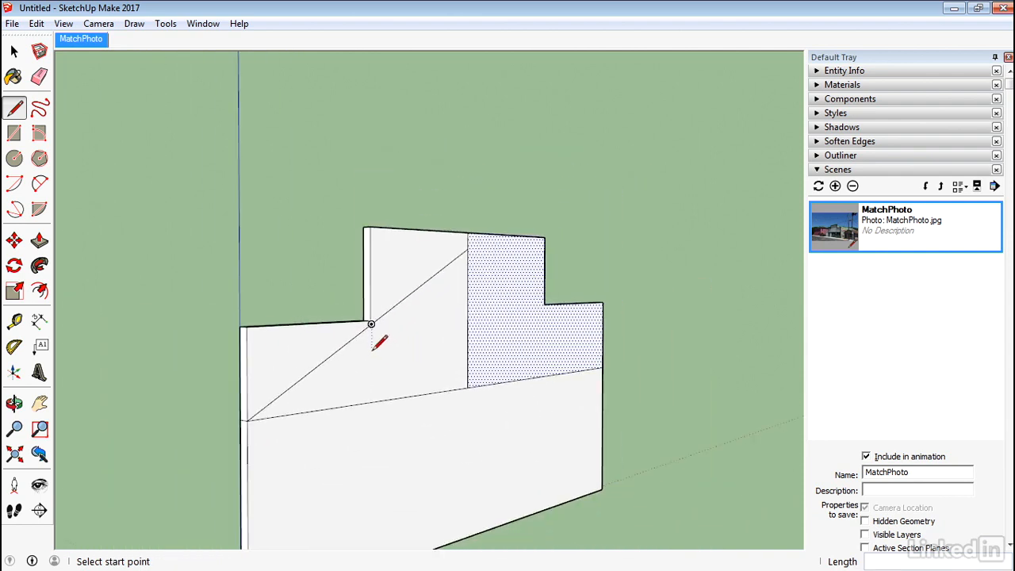
click(459, 257)
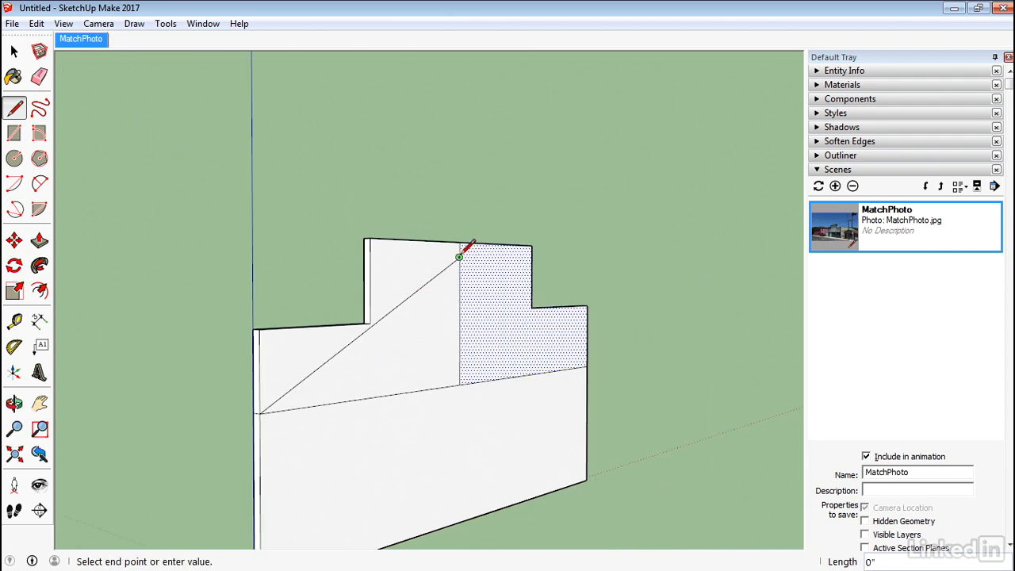
click(586, 366)
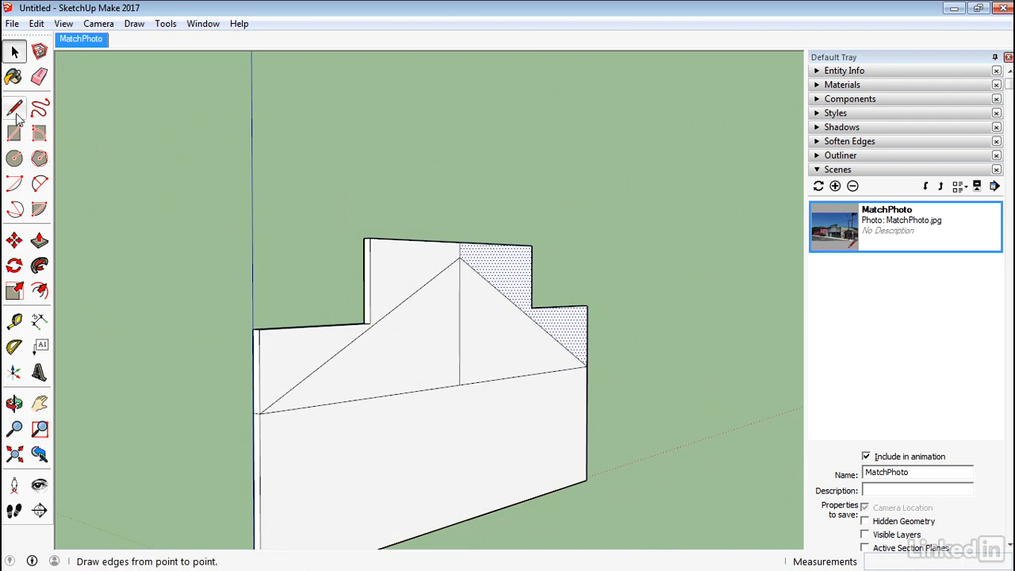
Step: Erase the vertical centre line and the level eave line from the back face, leaving only the gable outline
click(39, 76)
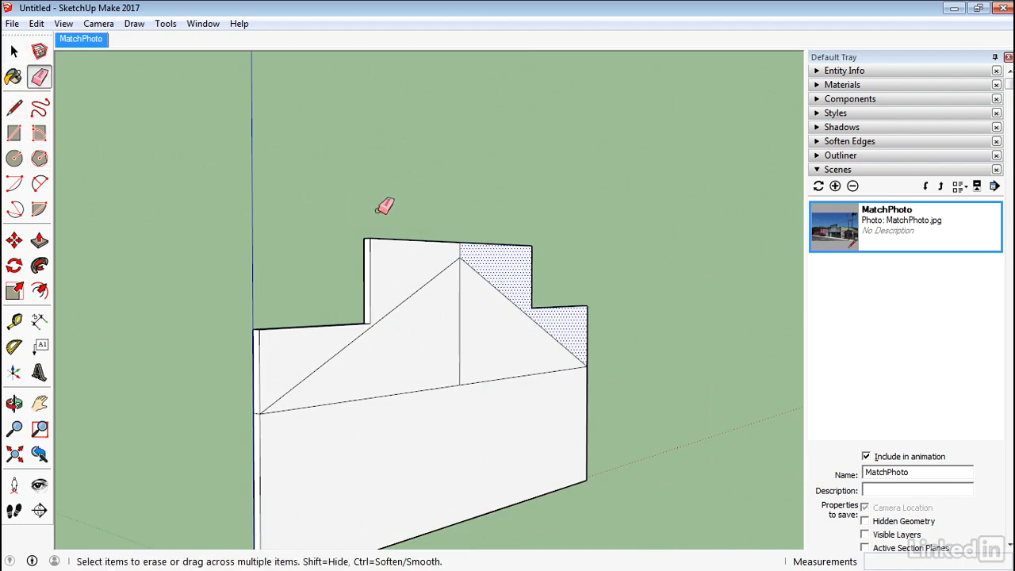
click(464, 252)
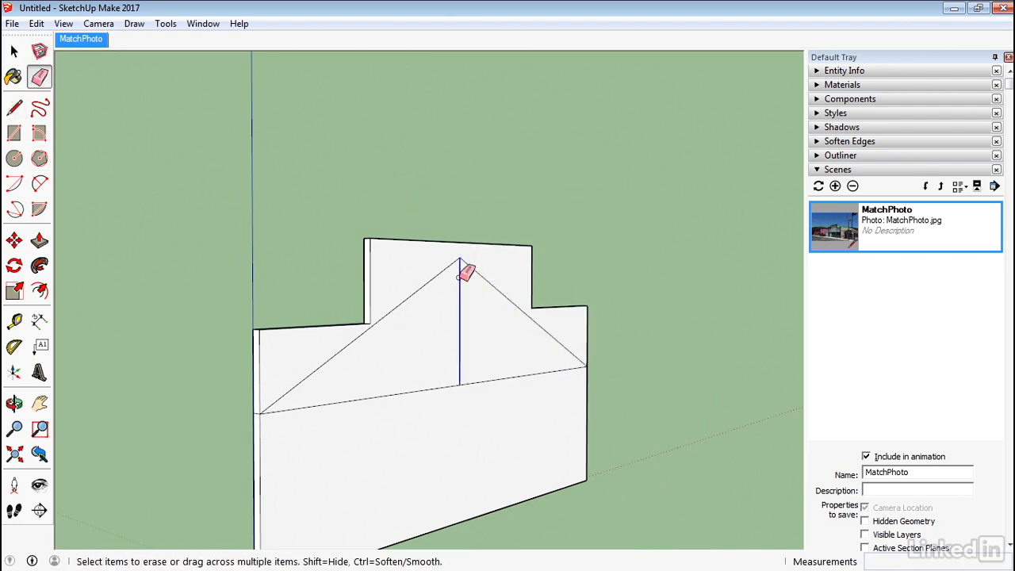
click(465, 272)
click(464, 385)
scroll(430, 437, down, 3)
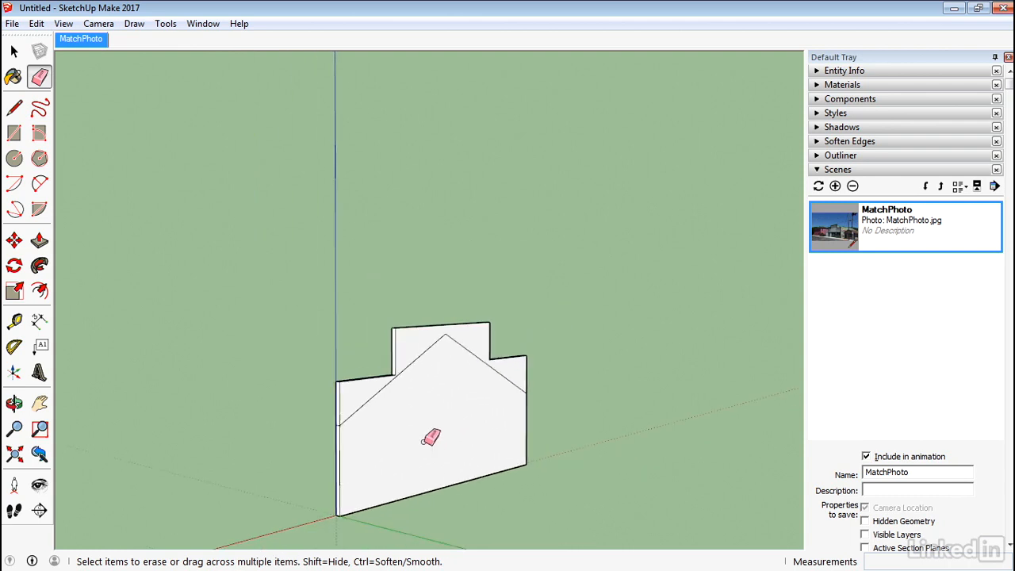
Step: Push/Pull the gable-shaped back face about 23' 10" in the matched photo view to form the building's body
key(space)
click(427, 411)
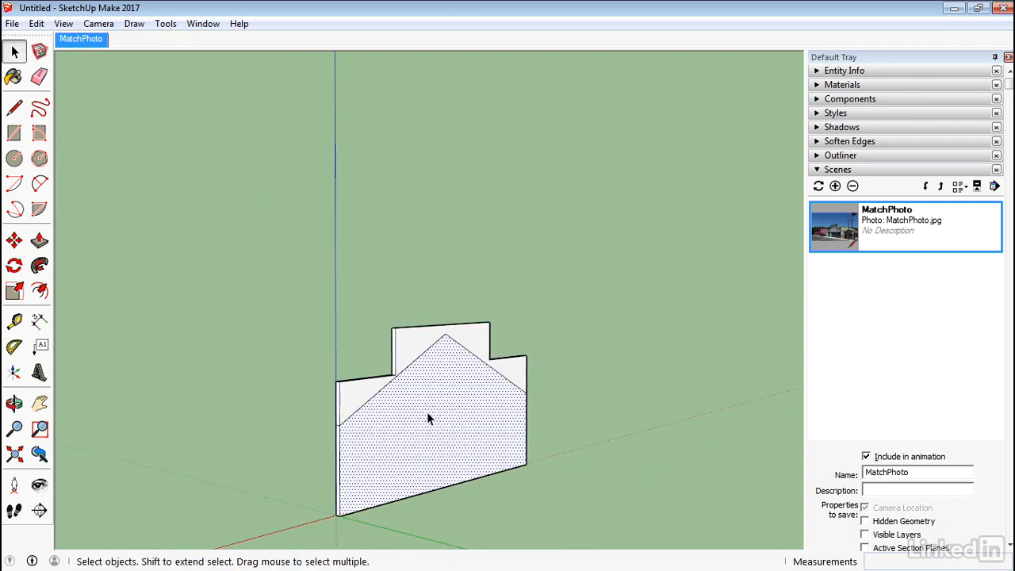
double_click(826, 228)
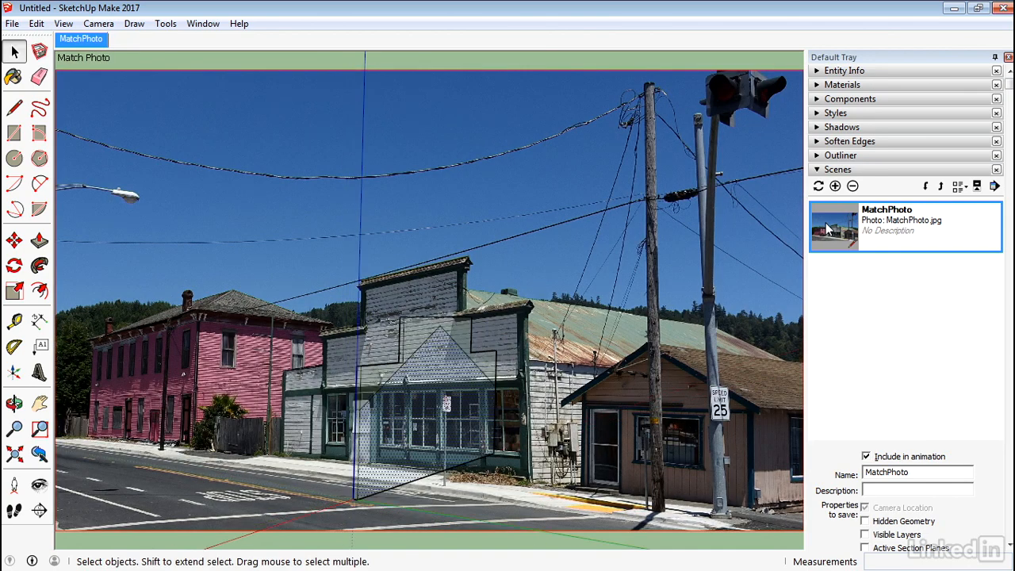
key(p)
click(572, 376)
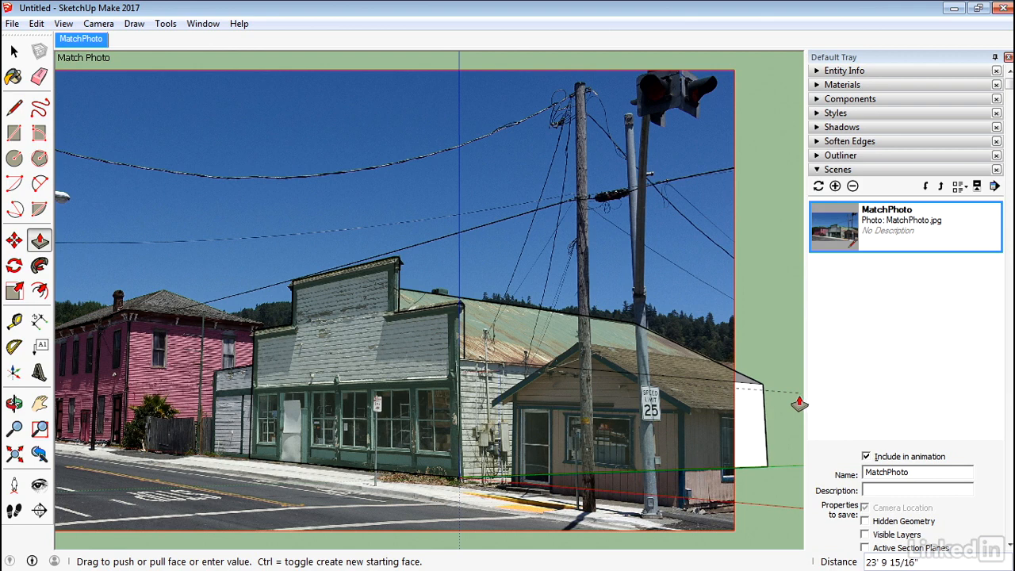
click(799, 404)
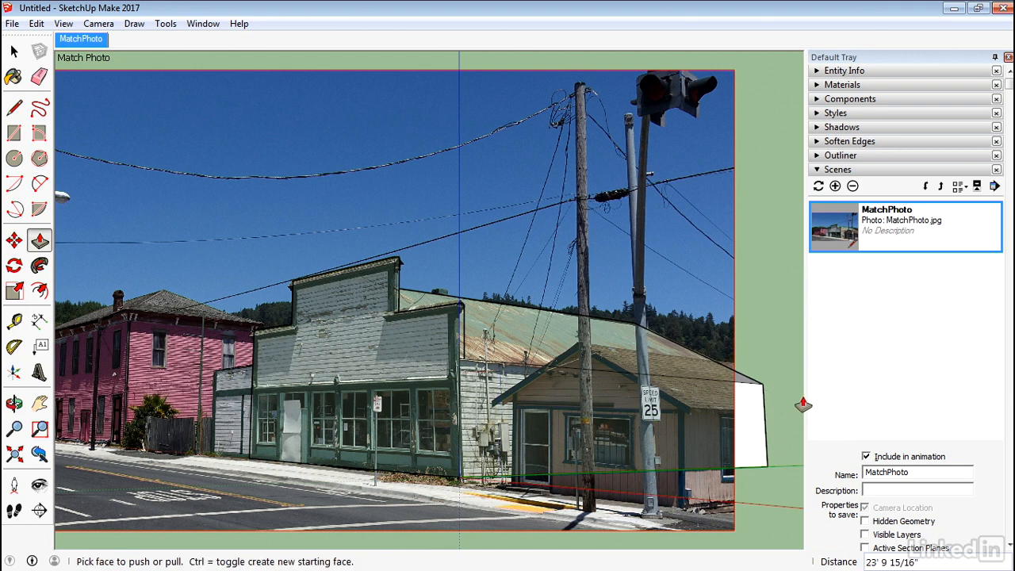
key(space)
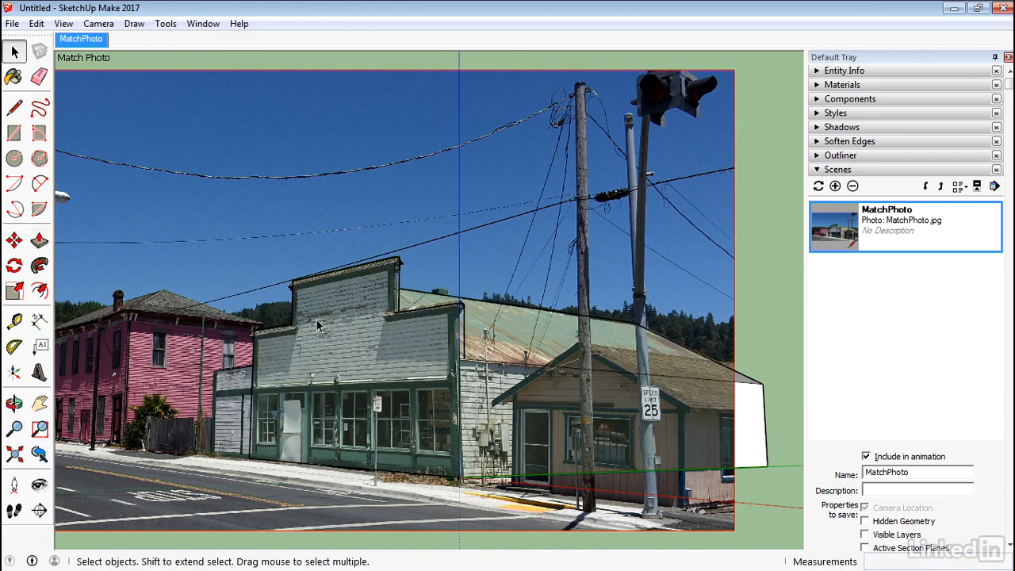
Step: Draw a vertical line about 4' 8" from eave to ground behind the facade on the near side wall, and erase the short eave-height edge
middle_drag(423, 320, 279, 411)
scroll(386, 416, up, 5)
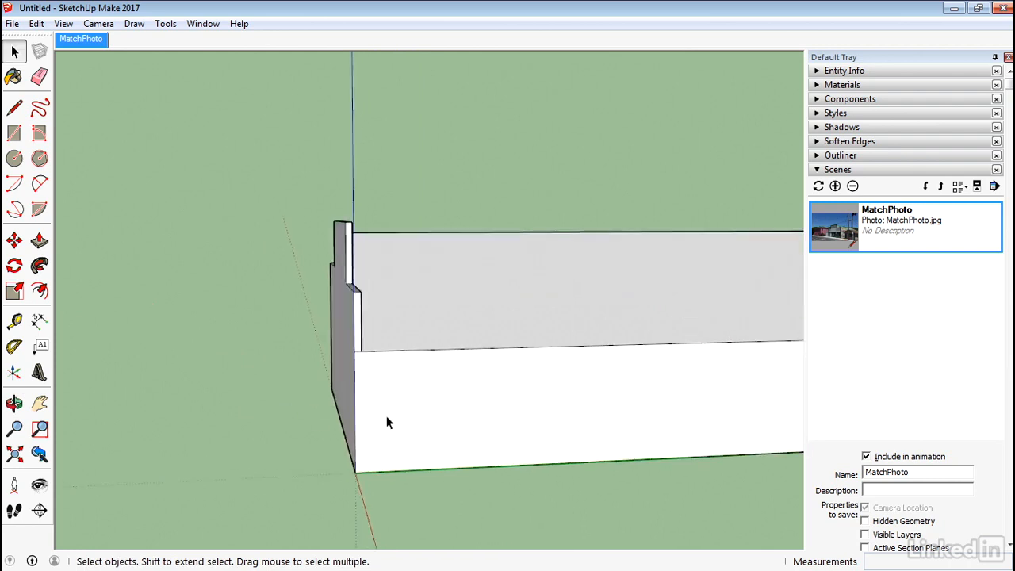
key(l)
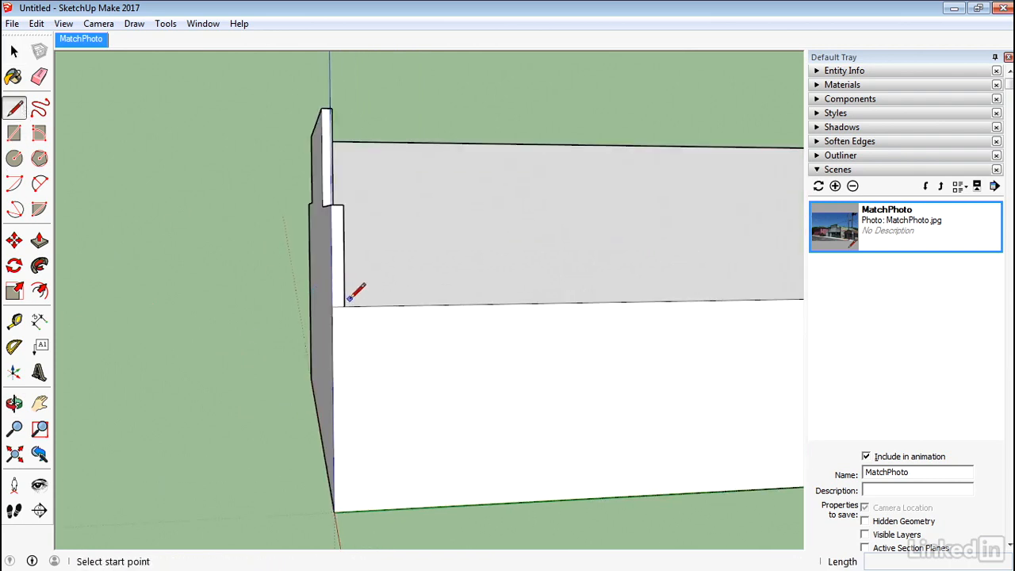
click(343, 306)
click(345, 511)
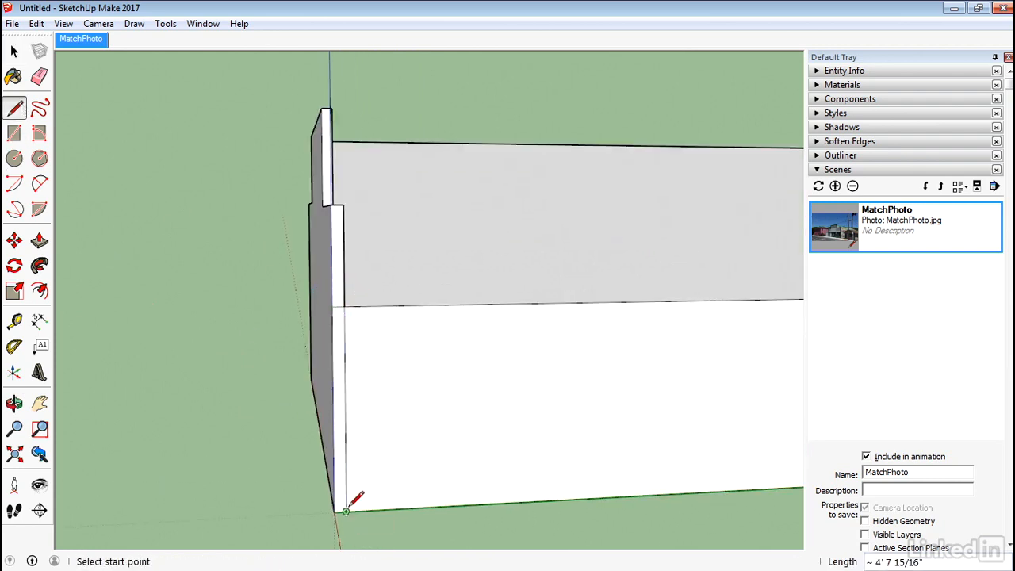
key(space)
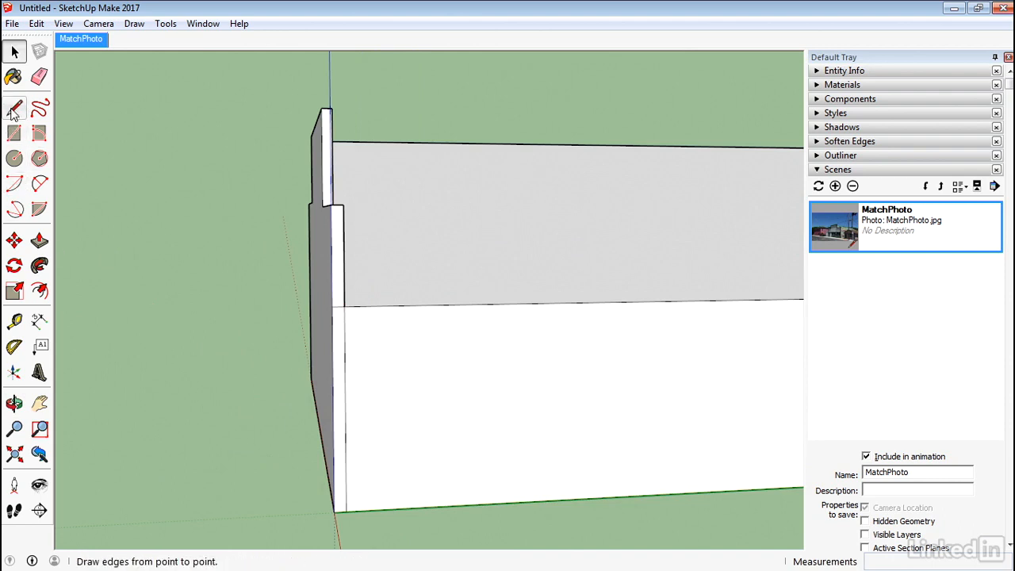
click(43, 83)
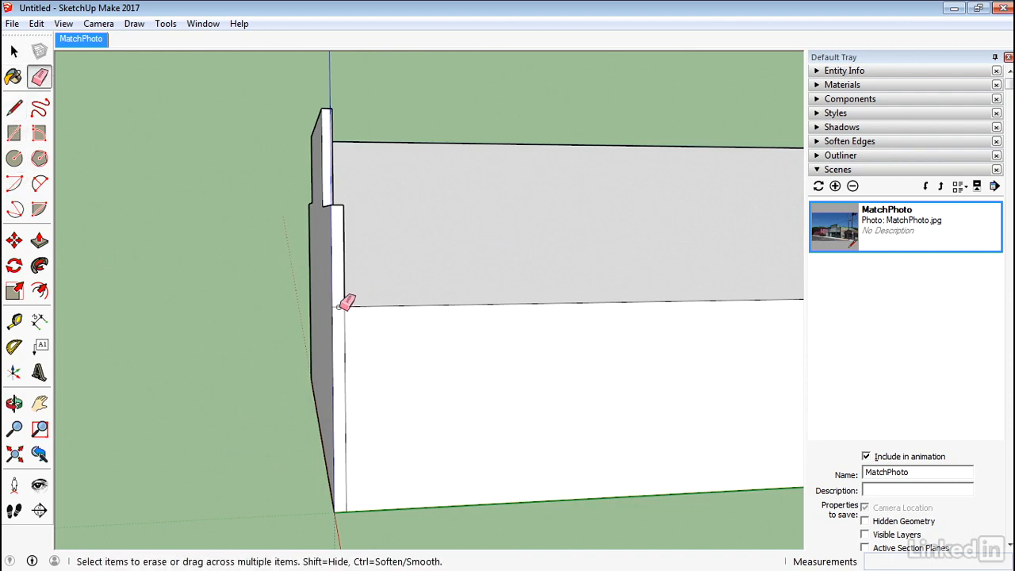
Step: Draw a vertical line about 4' 8" from eave to ground on the far side wall, separating the facade from the building's body
middle_drag(234, 396, 586, 301)
click(14, 107)
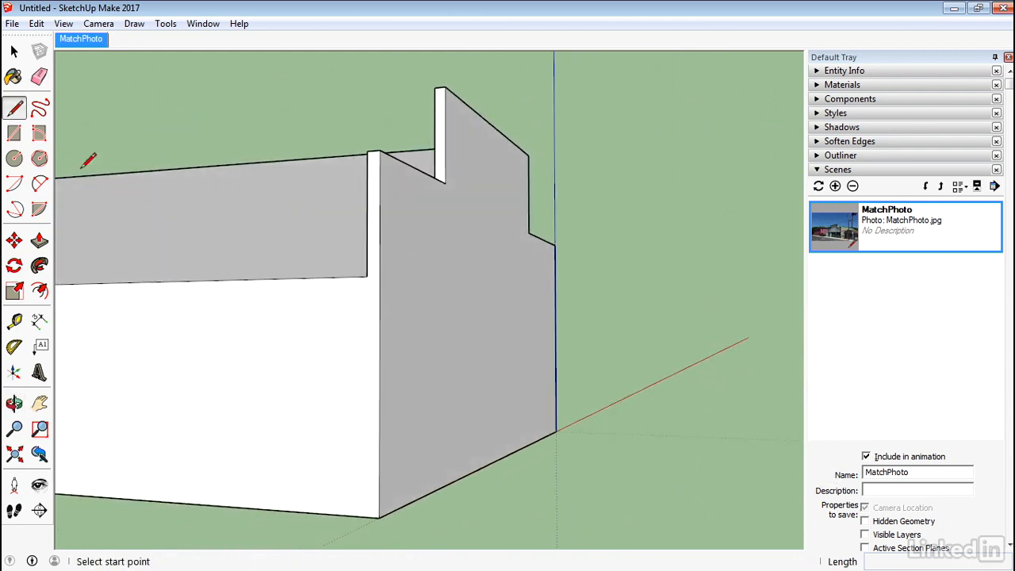
click(367, 275)
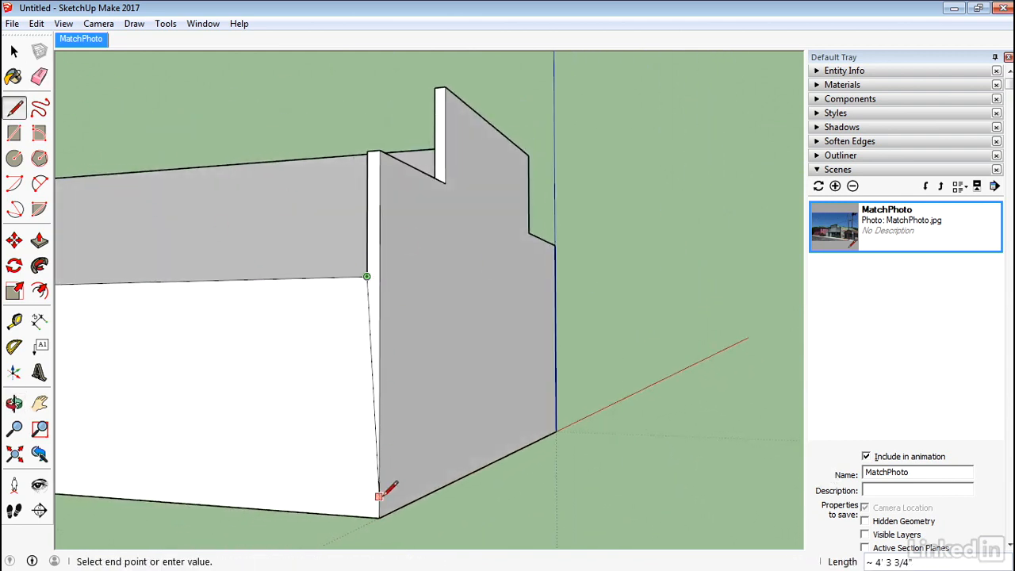
click(365, 514)
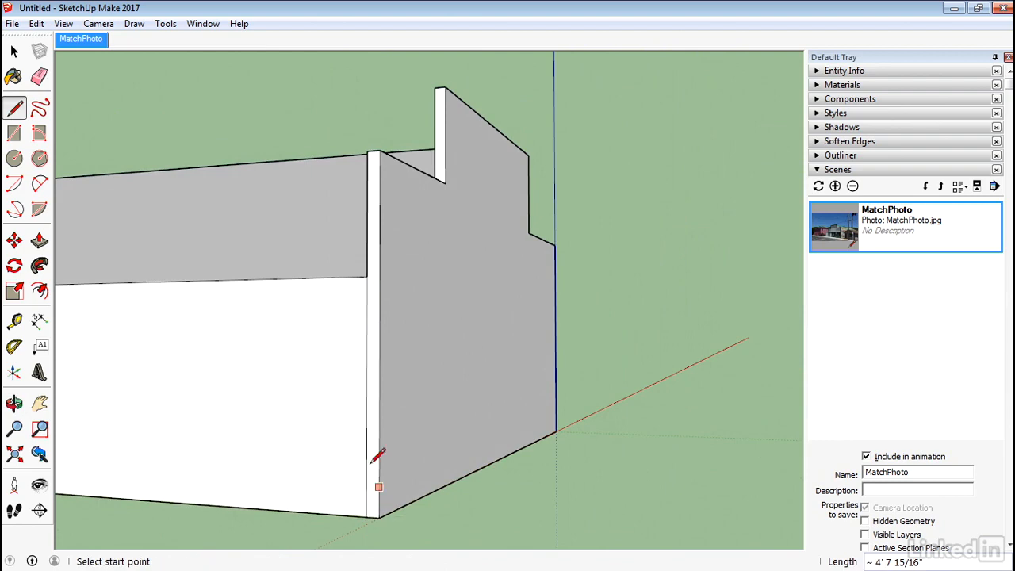
Step: Return to the matched photo view and draw a level line about 16' 7" long across the facade along the window heads
middle_drag(680, 324, 377, 379)
double_click(852, 238)
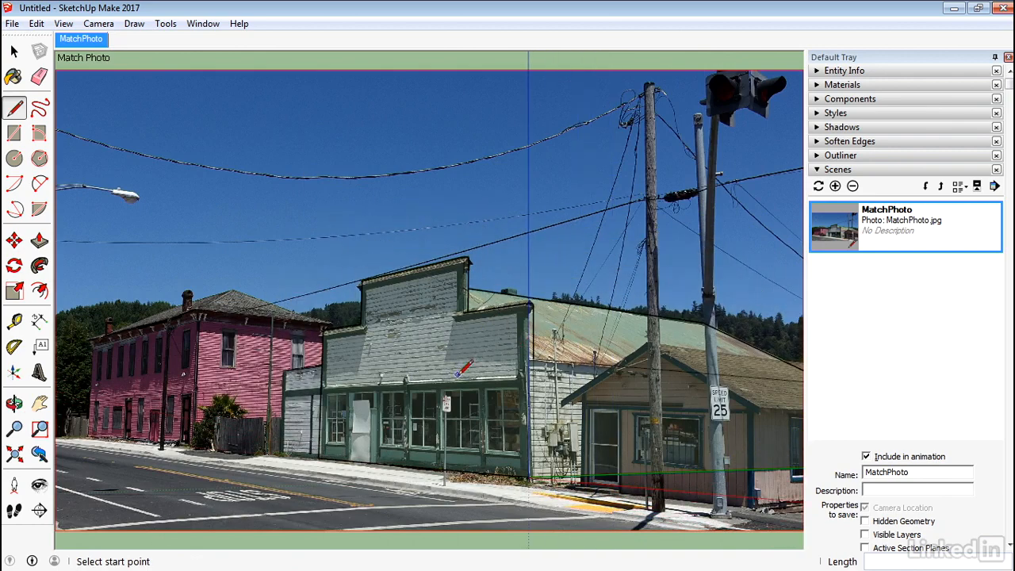
scroll(462, 438, up, 4)
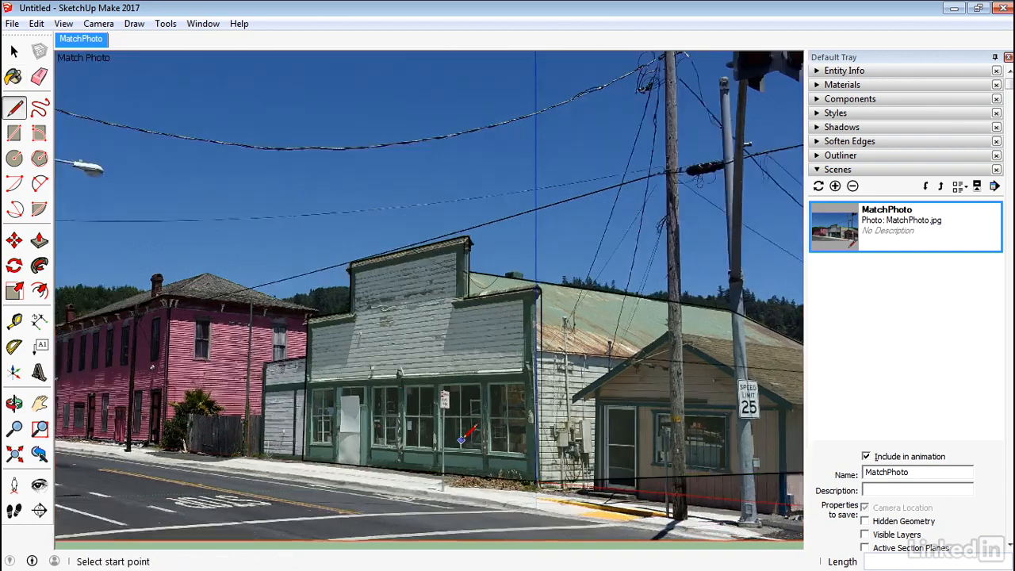
scroll(461, 438, up, 3)
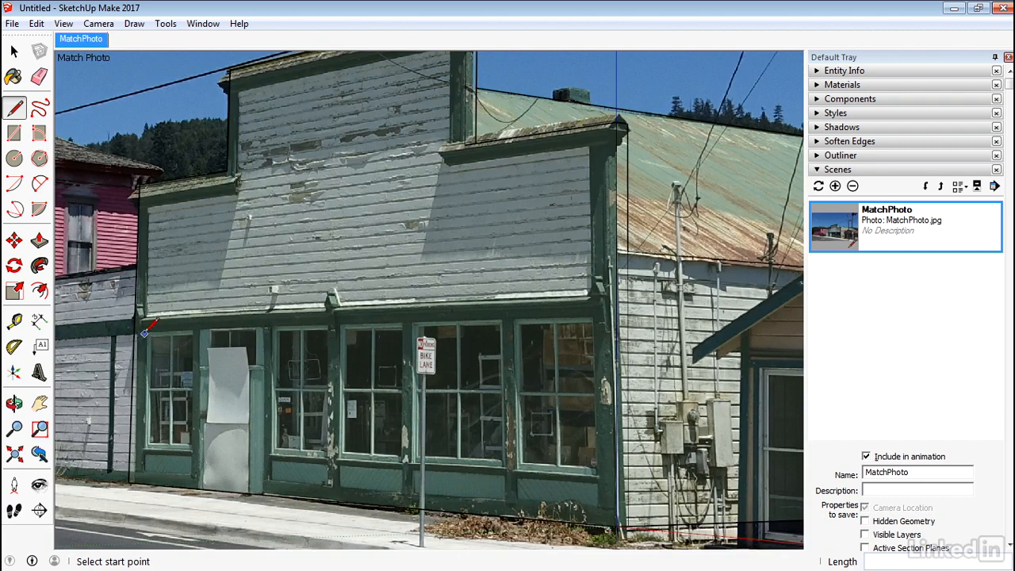
click(134, 332)
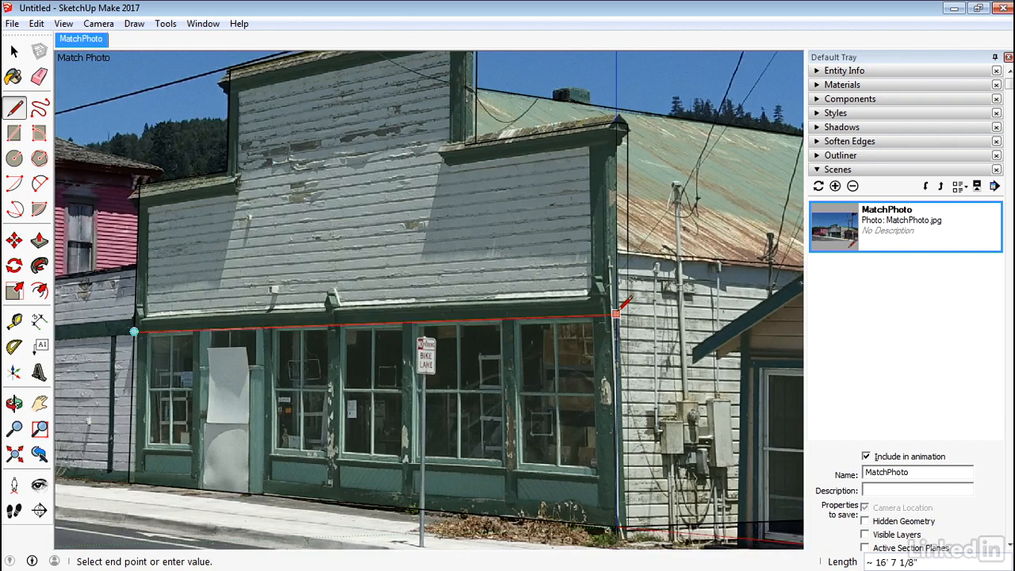
click(626, 315)
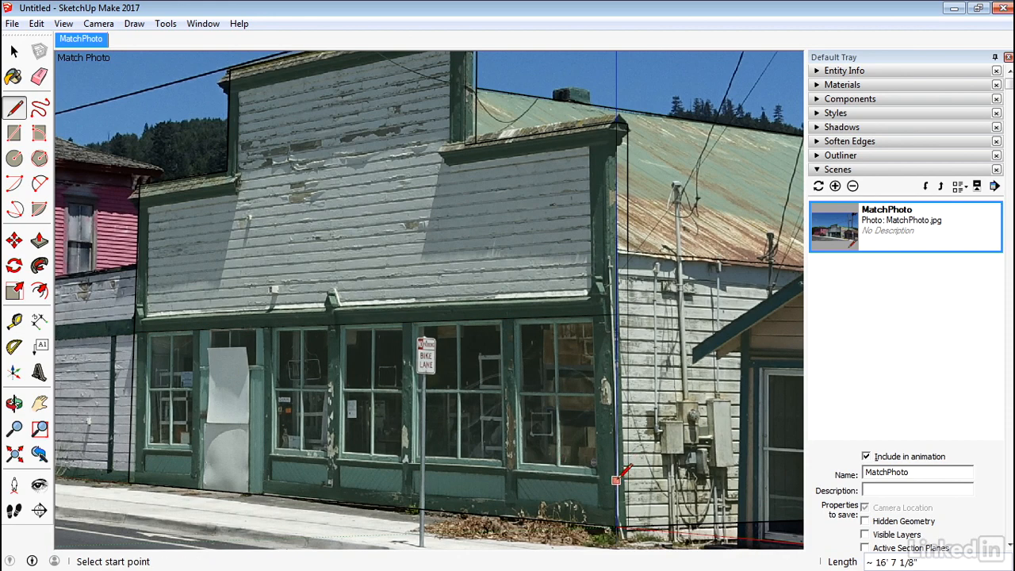
Step: Draw a second line about 16' 7" long across the facade at window-sill height, from the near corner to the far corner
click(616, 477)
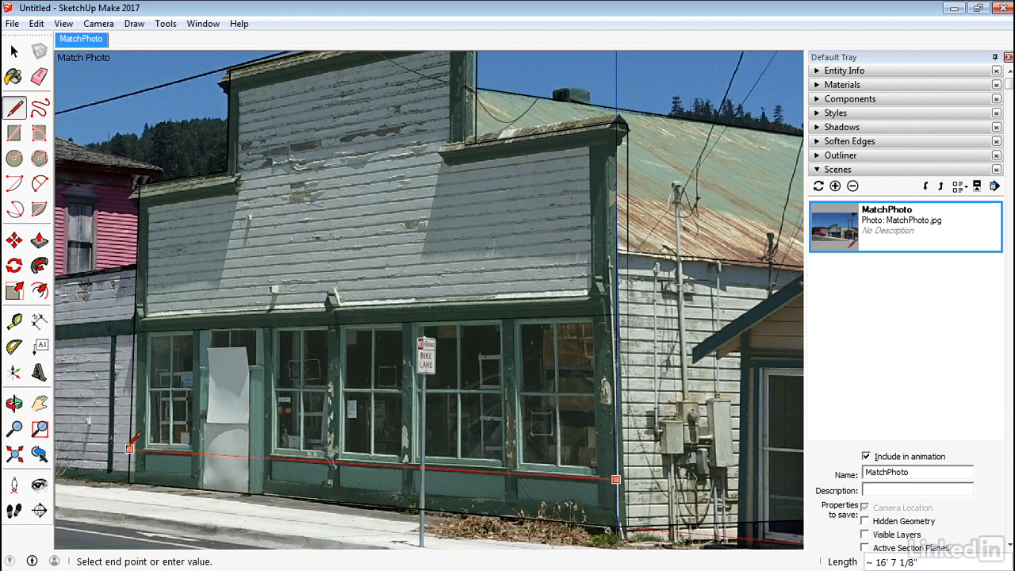
click(129, 449)
key(space)
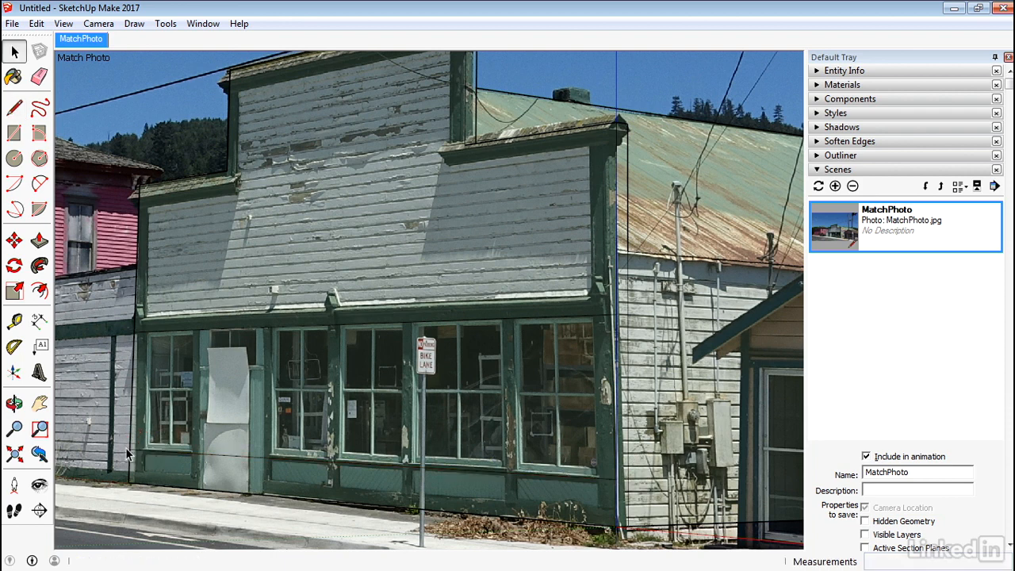
Step: Draw rectangles about 2' 2" and 2' 8" wide by 2' 9" high over the two windows nearest the near corner
click(14, 133)
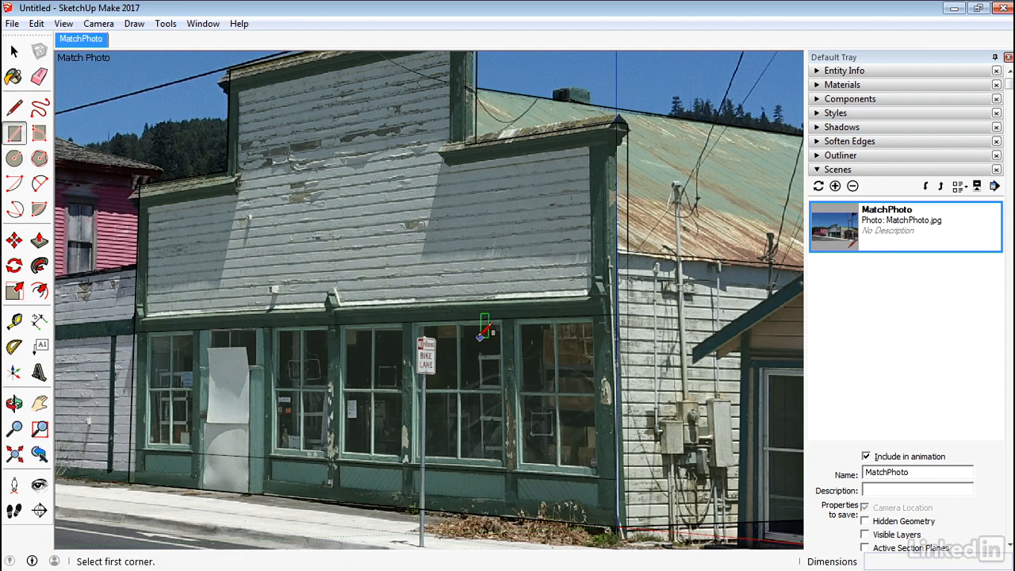
click(513, 318)
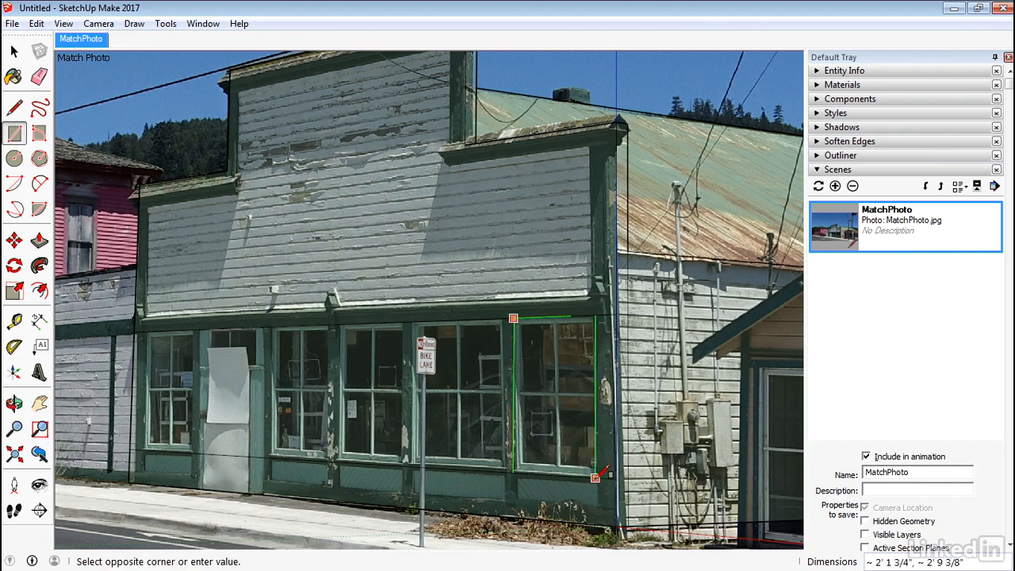
key(Escape)
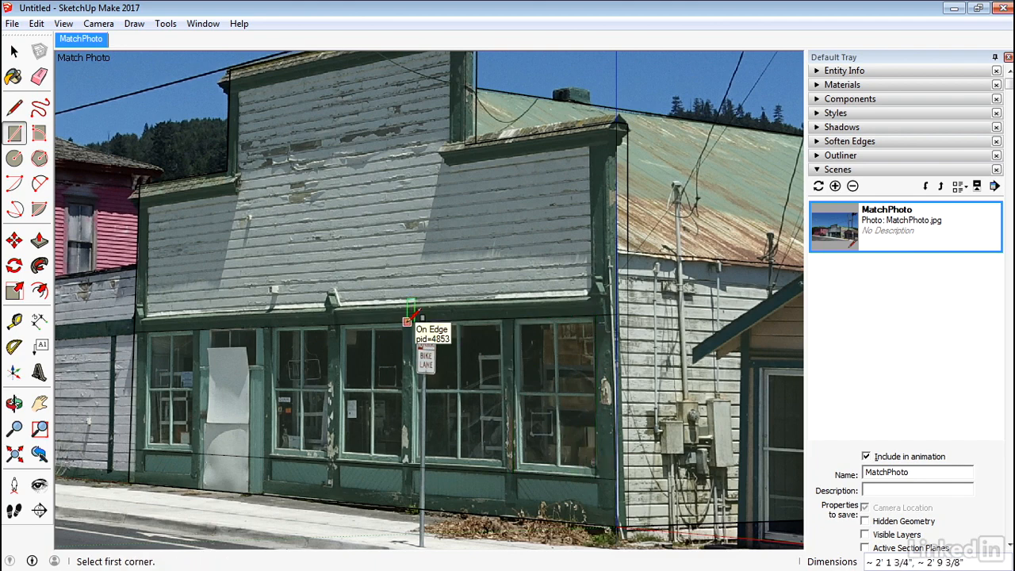
click(412, 321)
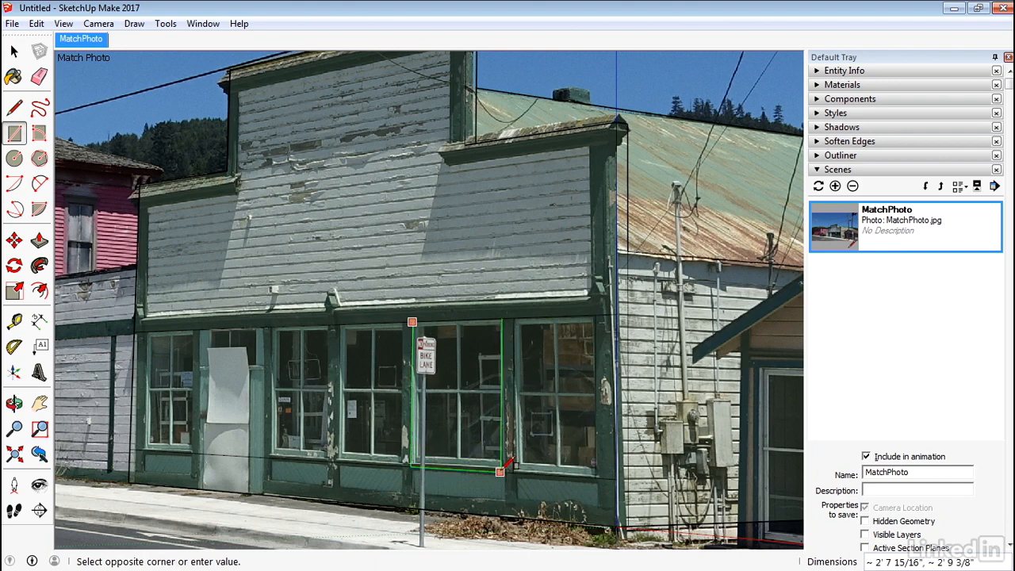
key(Escape)
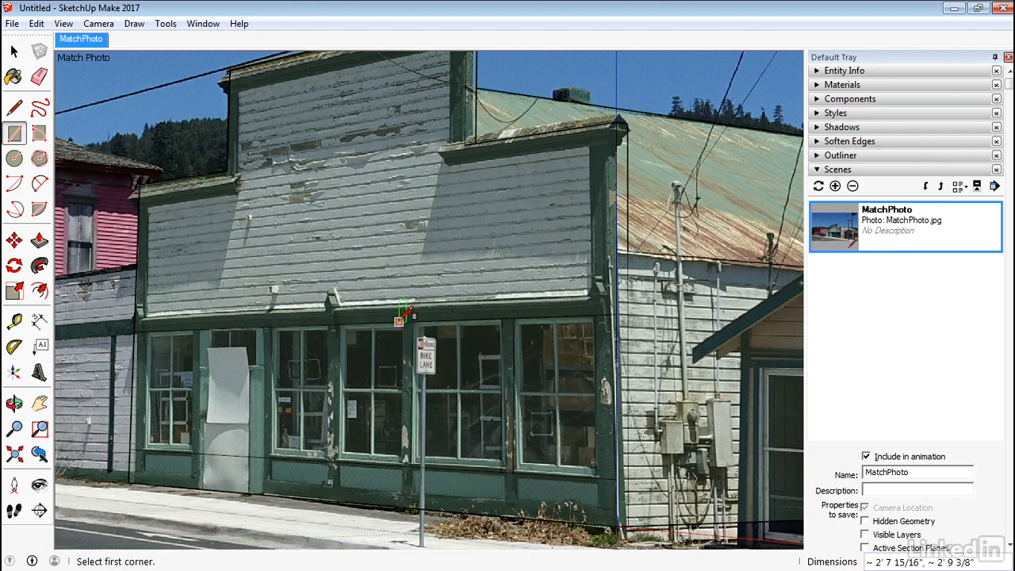
Step: Draw rectangles about 2' 1" and 2' 2" wide by 2' 9" high over the two windows between the bike-lane sign and the door
click(339, 324)
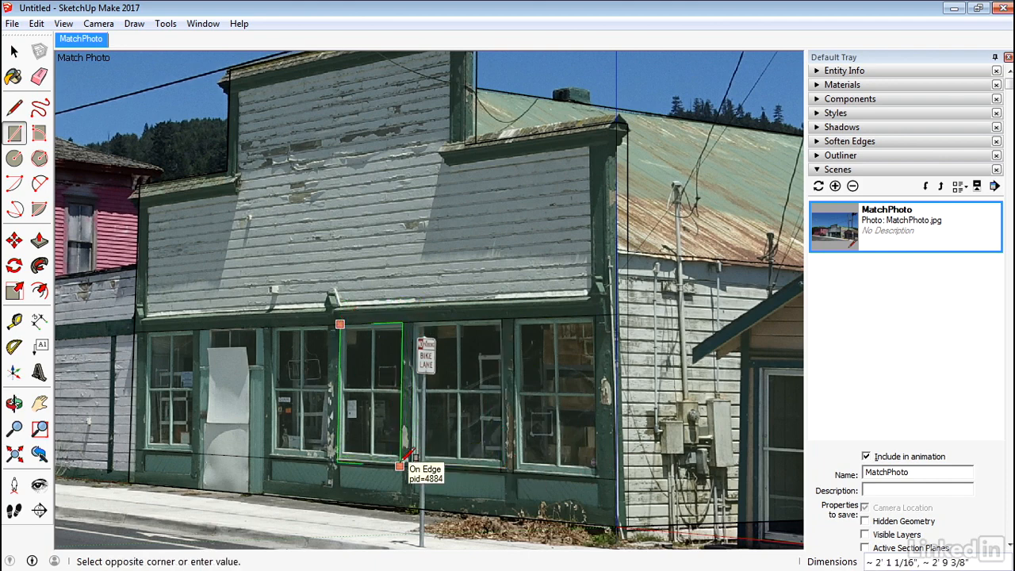
key(Escape)
click(270, 327)
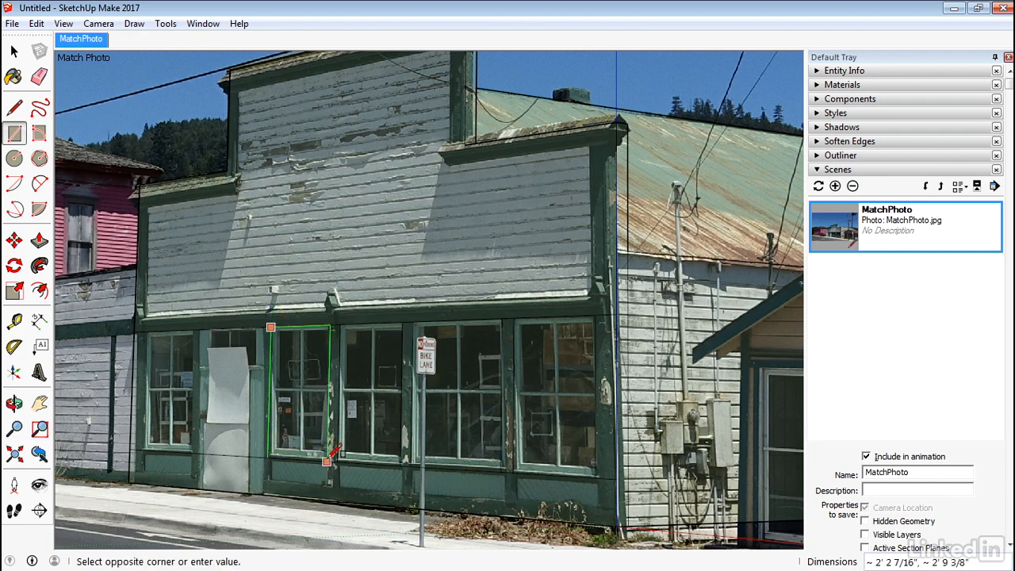
key(Escape)
Step: Draw a rectangle between the head and sill lines over the single window on the far side of the door
click(146, 332)
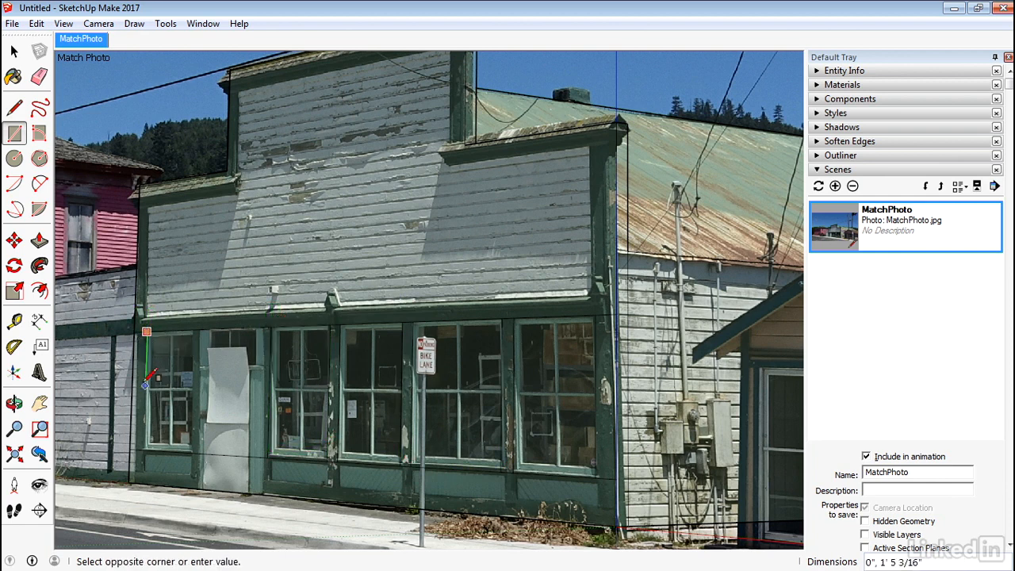
click(184, 451)
scroll(184, 450, up, 4)
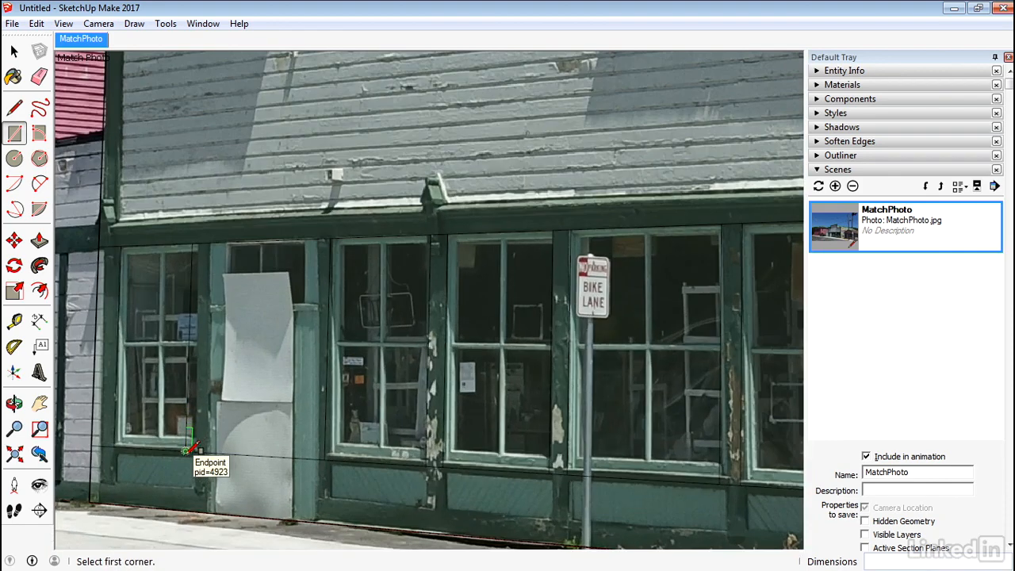
Step: Draw a rectangle about 2' 9" wide and 3' 7" high over the door, from the head line to the ground
click(14, 134)
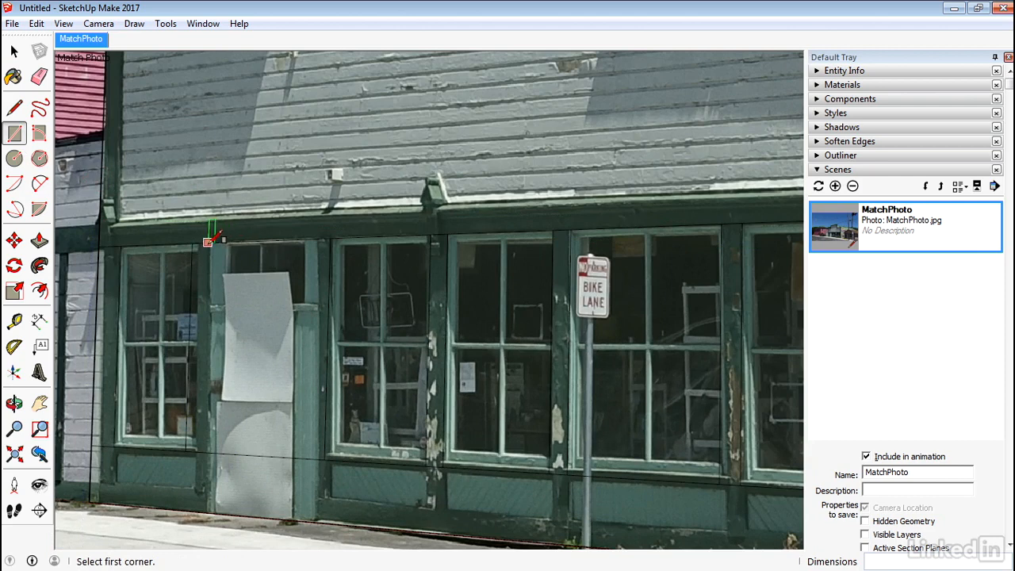
click(207, 242)
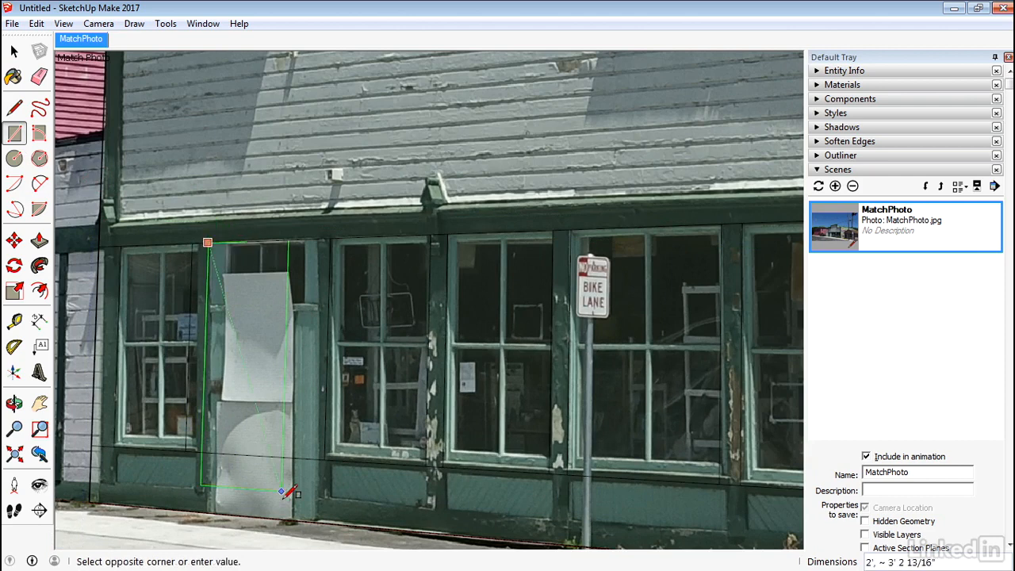
click(322, 522)
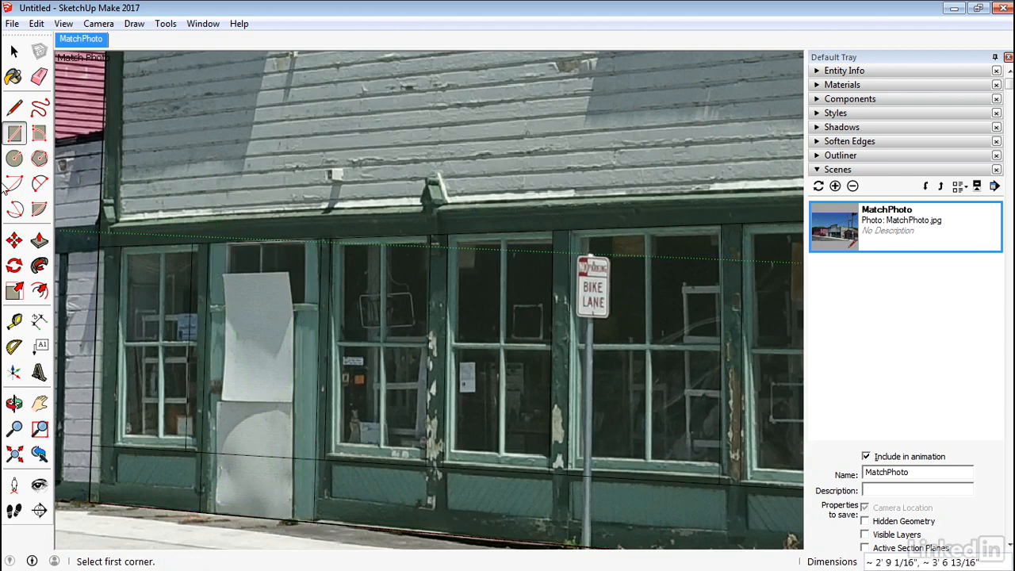
key(alt)
Step: Draw two closely spaced horizontal lines about 2' 9" long across the door rectangle to outline the transom bar
click(13, 114)
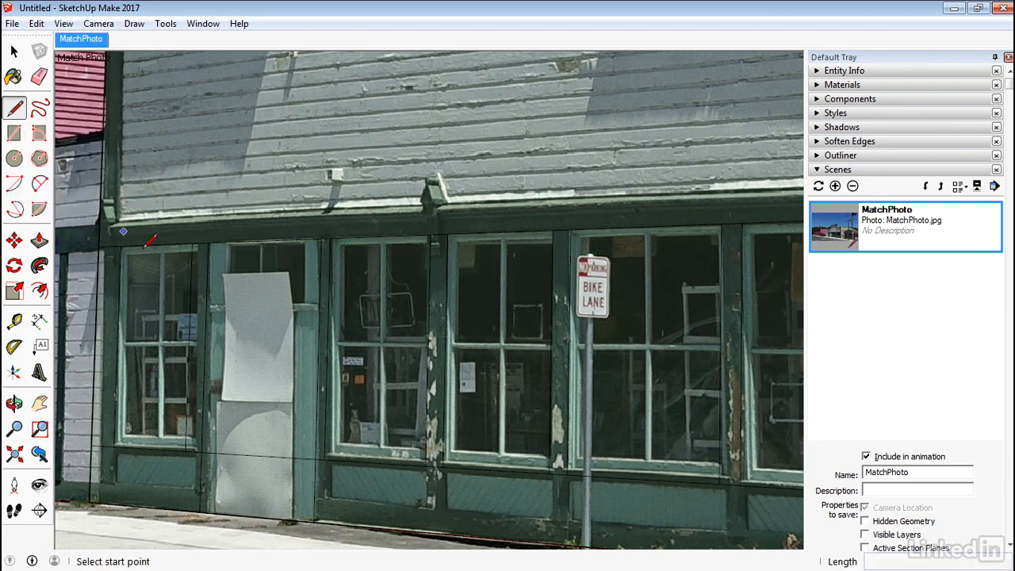
click(205, 310)
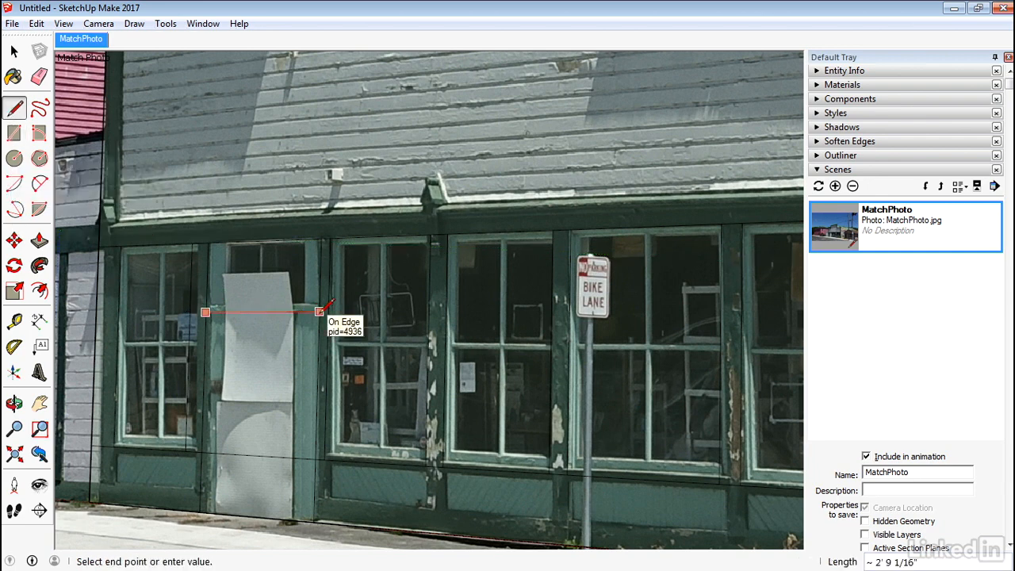
click(319, 310)
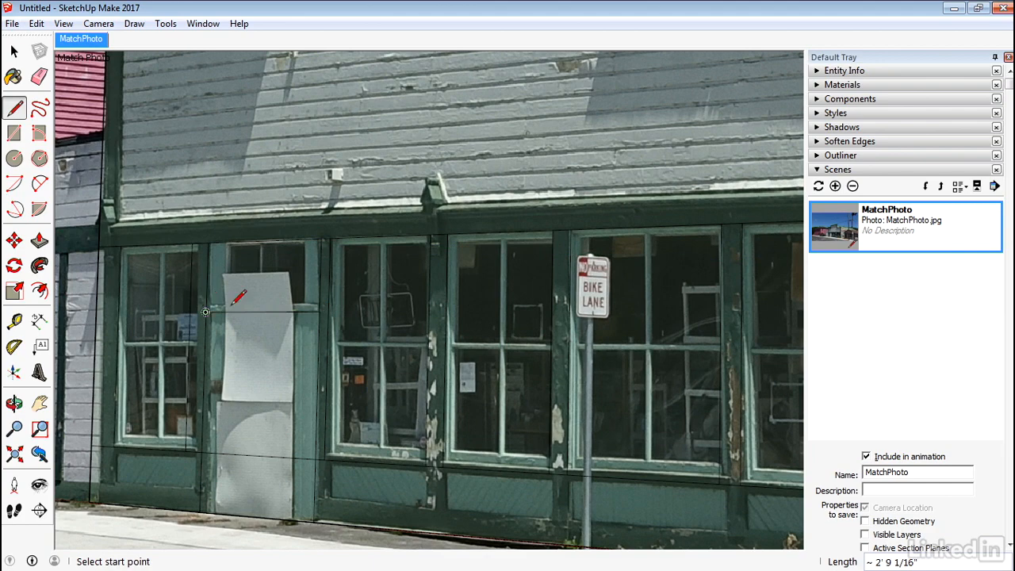
scroll(319, 310, up, 3)
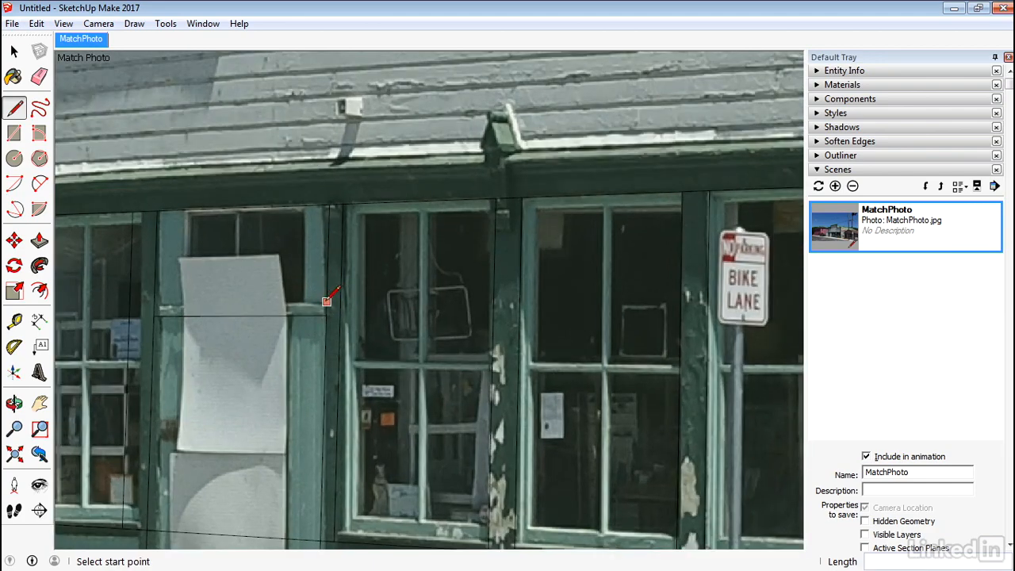
click(327, 301)
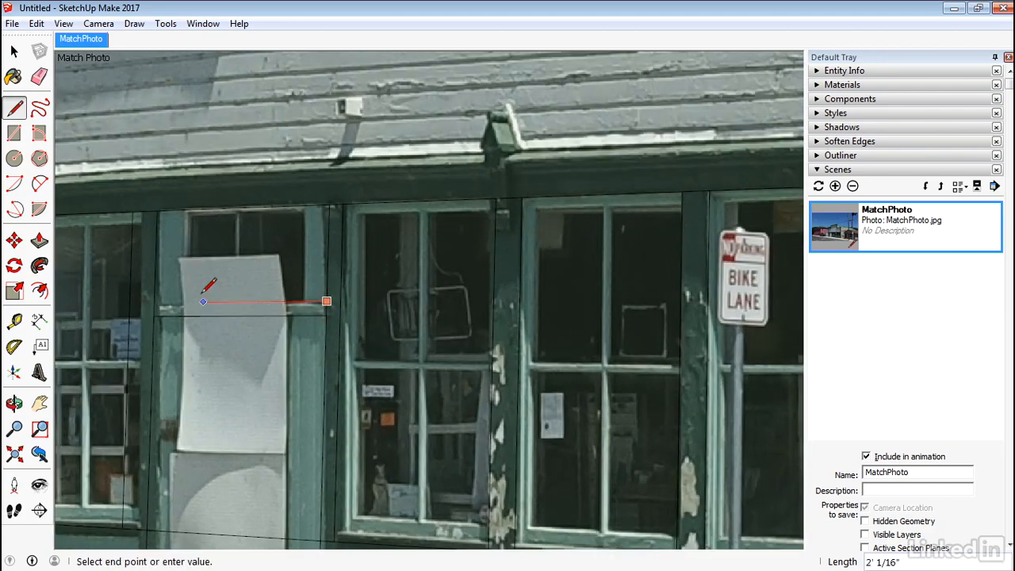
click(154, 301)
key(space)
scroll(221, 401, down, 6)
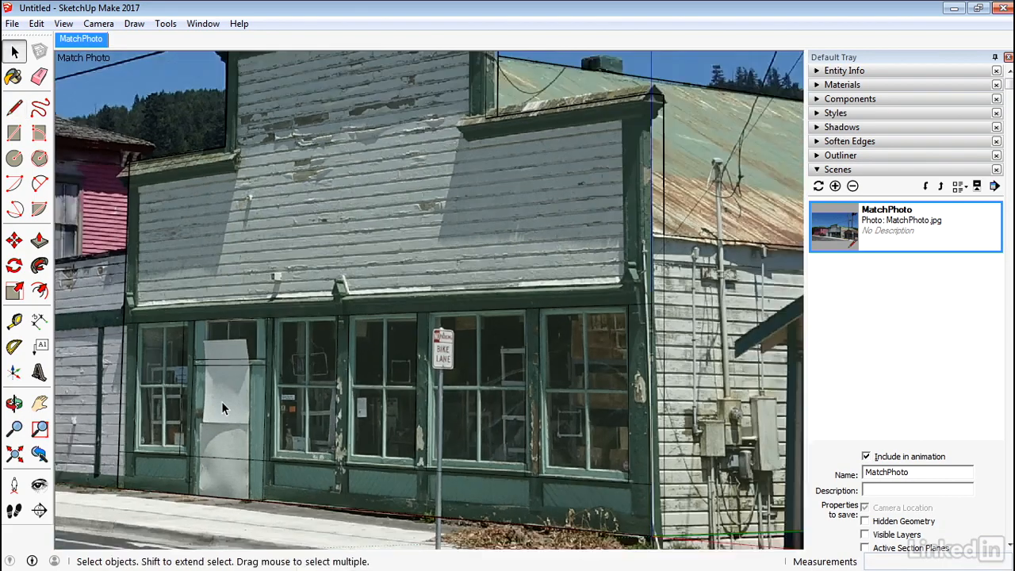
Step: Erase the sill line's segments across the door opening and the narrow piers beside it
middle_drag(221, 401, 520, 400)
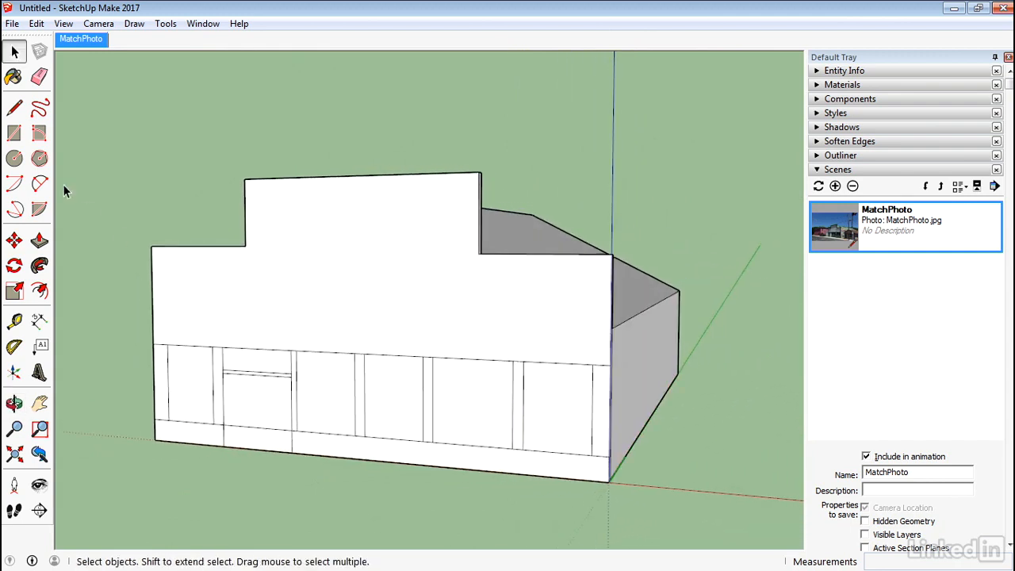
click(40, 76)
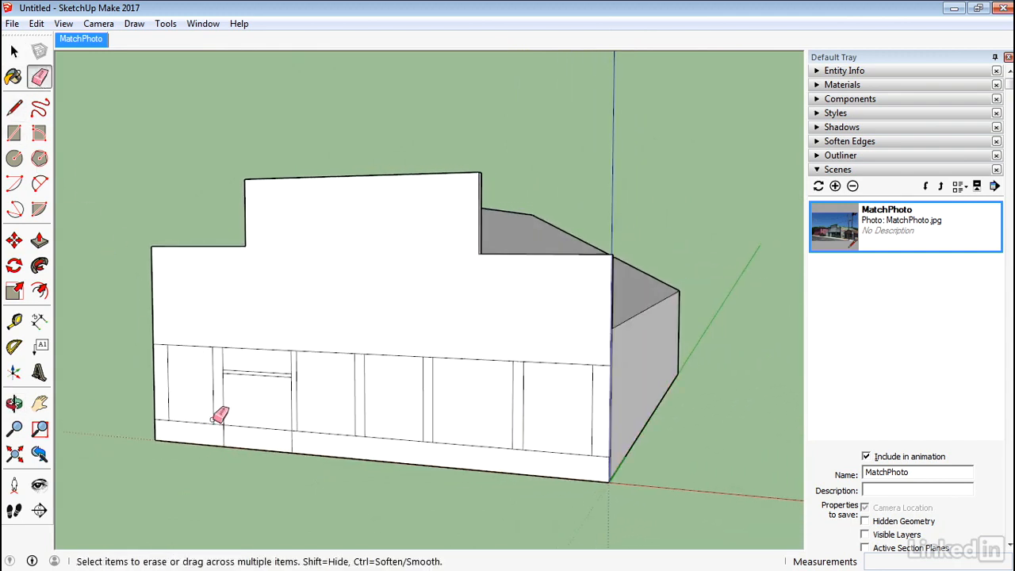
drag(233, 424, 285, 424)
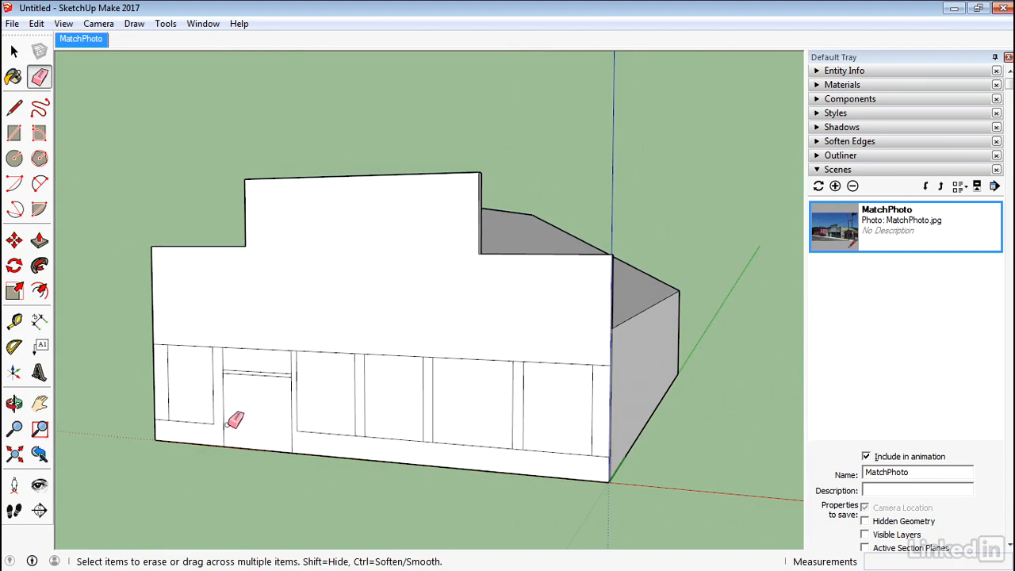
Step: Push the window face nearest the building's front corner 1" into the facade
mouse_move(385, 448)
middle_down()
mouse_move(204, 462)
mouse_move(270, 497)
mouse_move(290, 489)
middle_up()
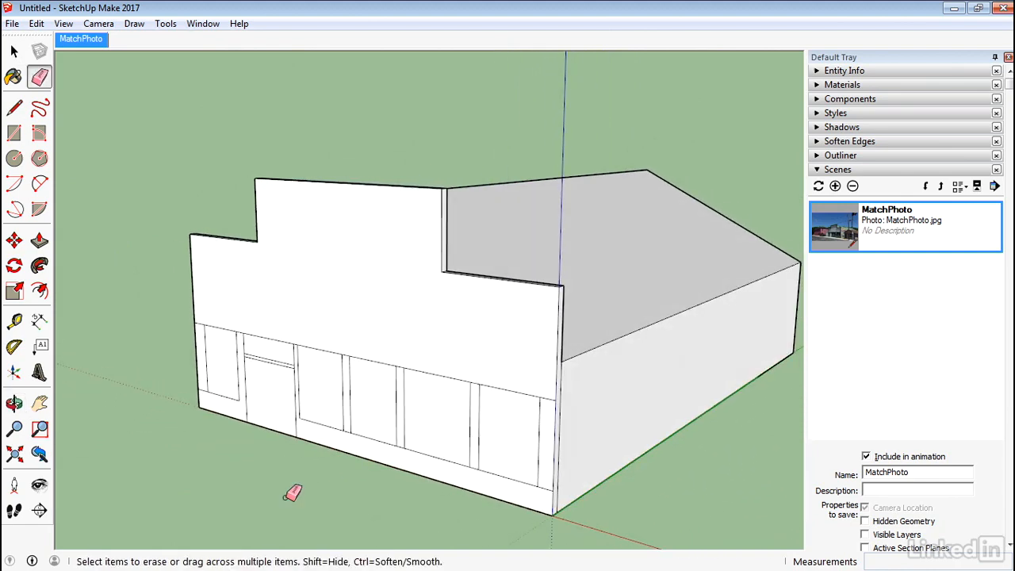
key(space)
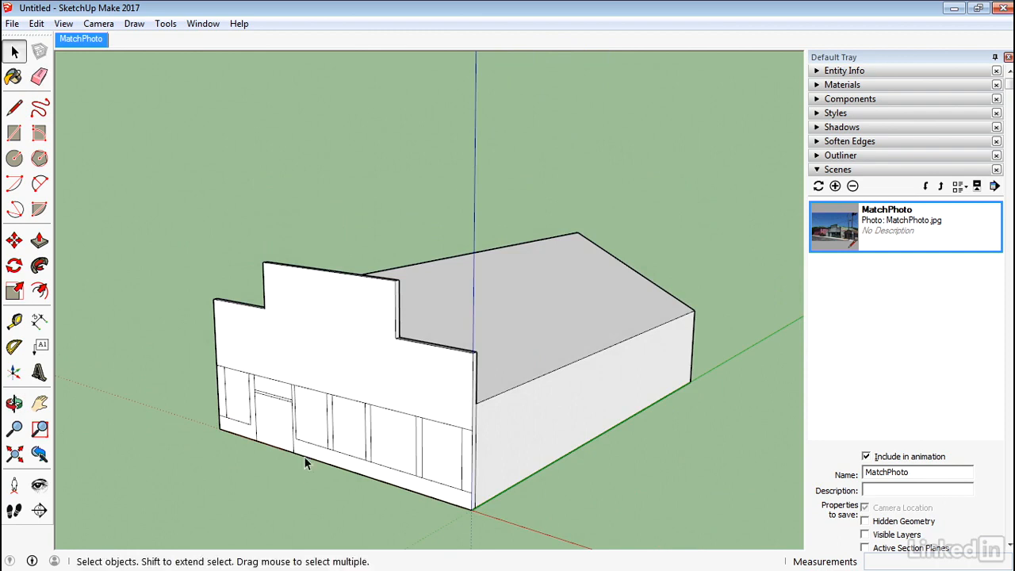
shift+middle_drag(331, 290, 367, 261)
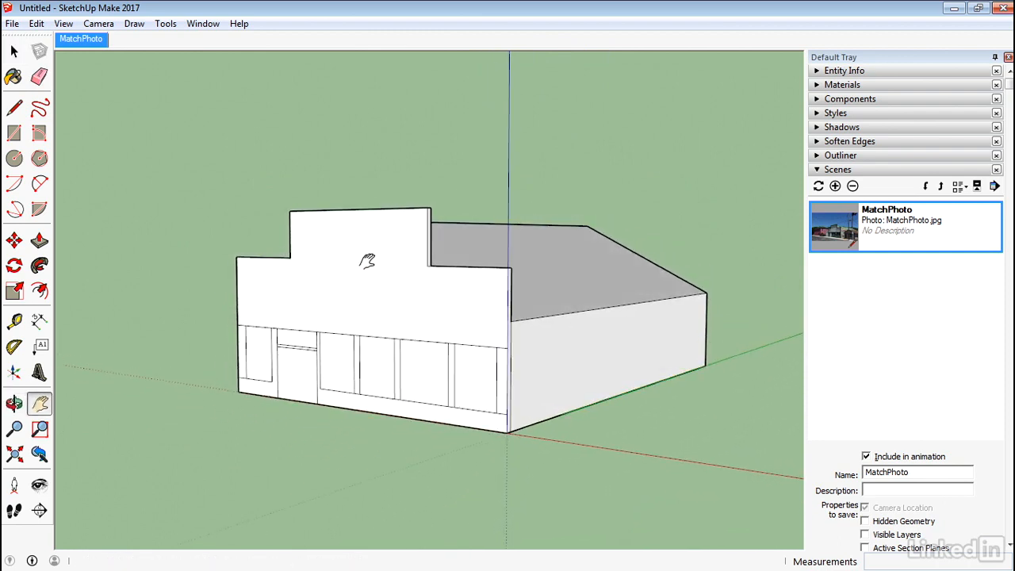
scroll(367, 262, up, 2)
key(space)
click(505, 402)
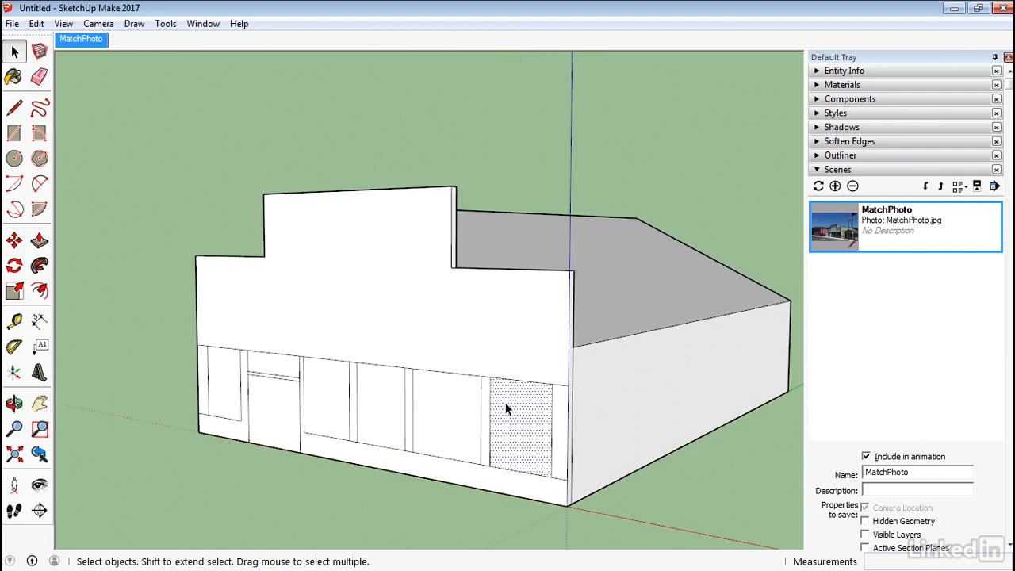
key(p)
click(511, 408)
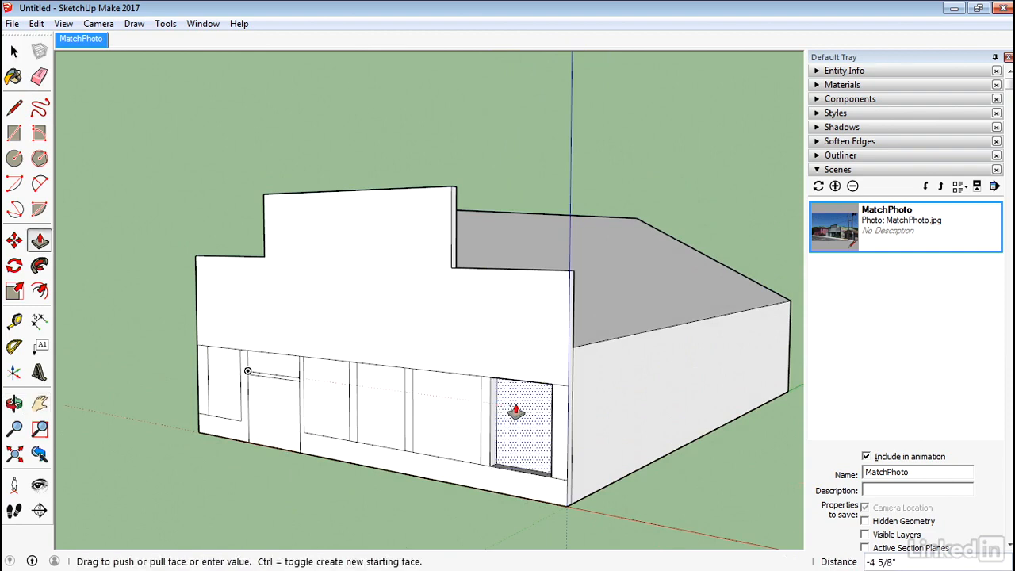
click(514, 415)
text(1)
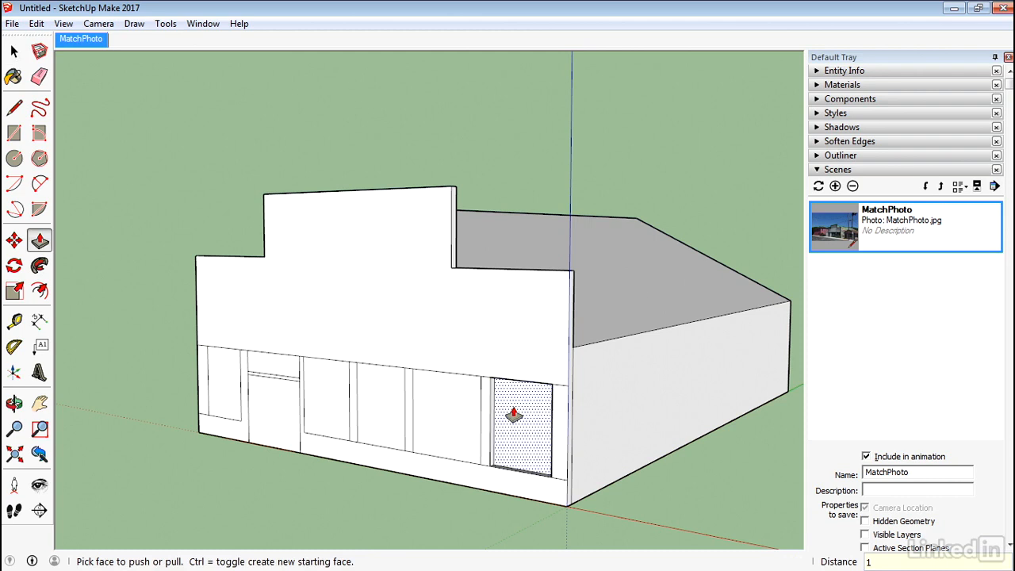
Step: Apply the same recess to the other four window faces along the storefront
double_click(452, 416)
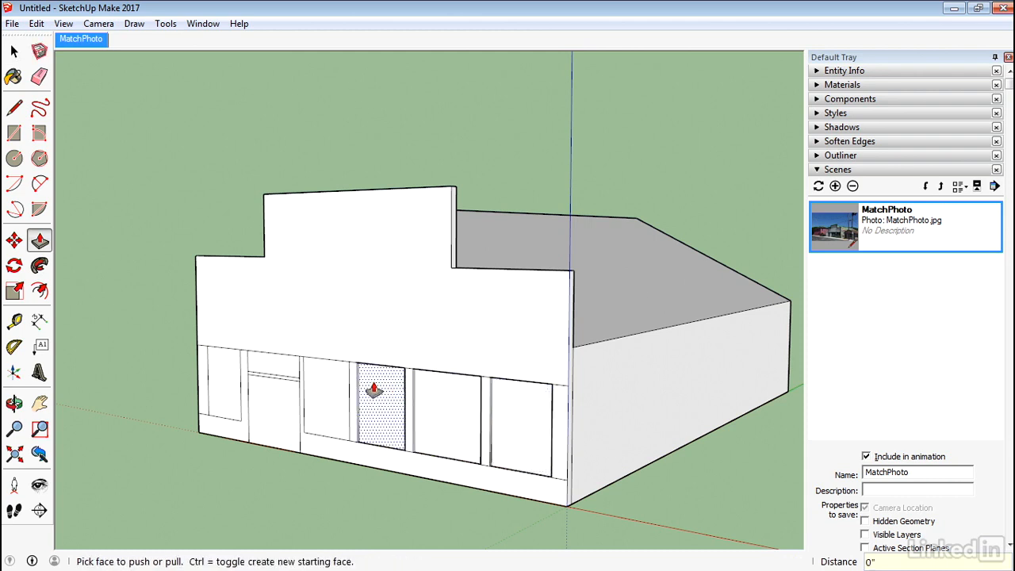
double_click(330, 387)
click(234, 377)
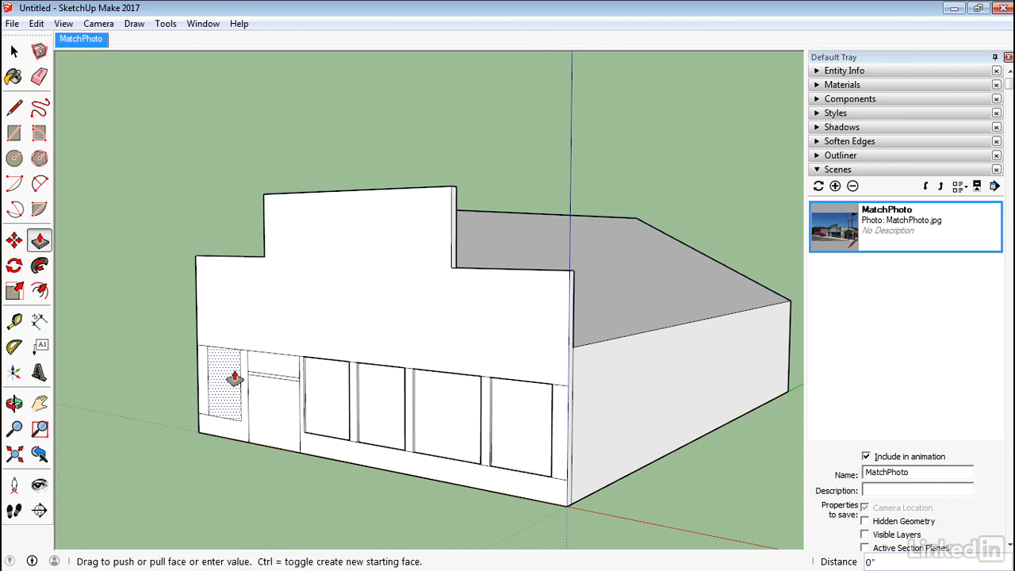
click(234, 377)
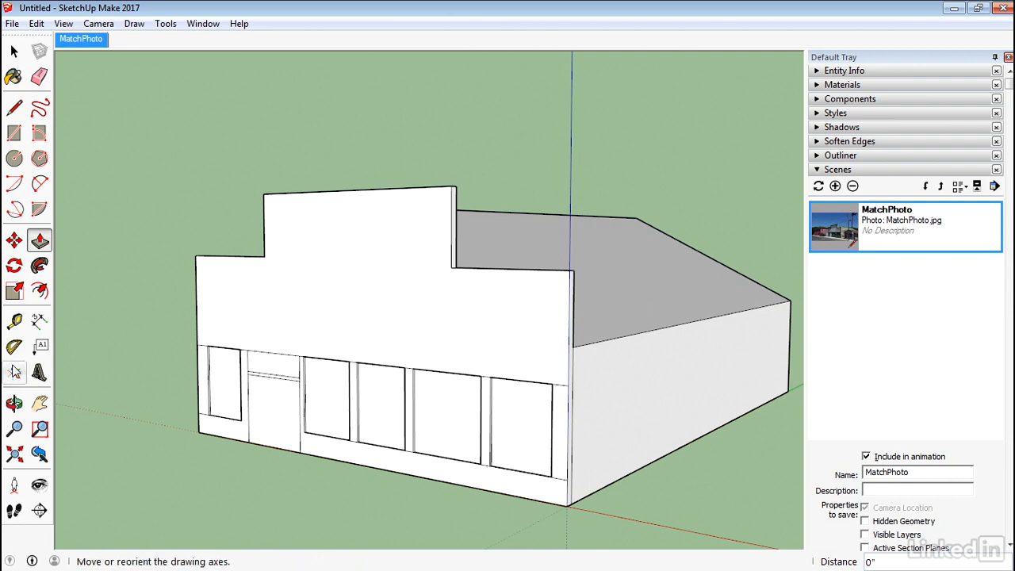
Step: Resize the whole model by measuring the door's side from the transom bar to the ground and setting that length to 80"
click(15, 321)
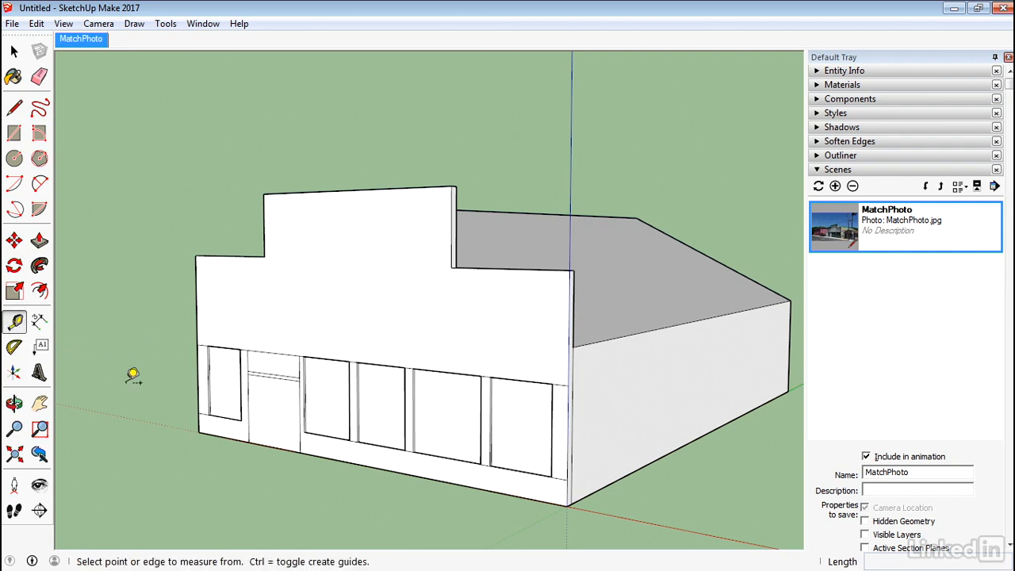
scroll(225, 456, up, 4)
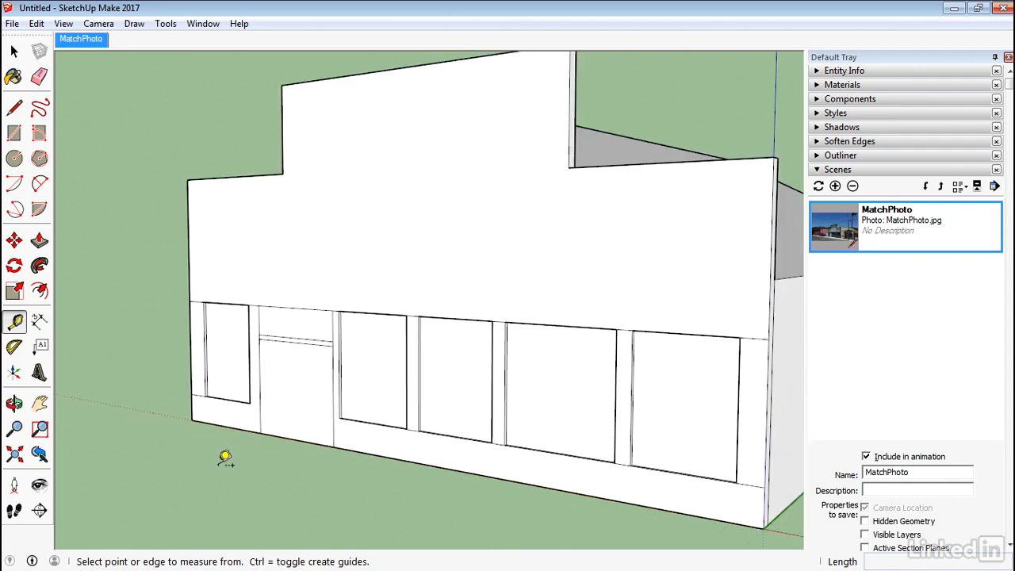
click(260, 338)
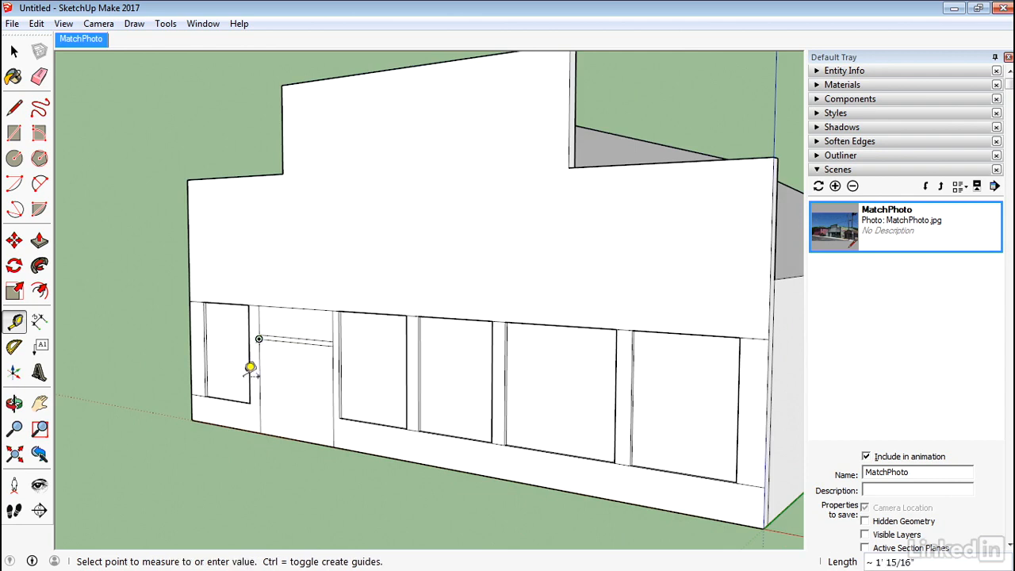
click(260, 429)
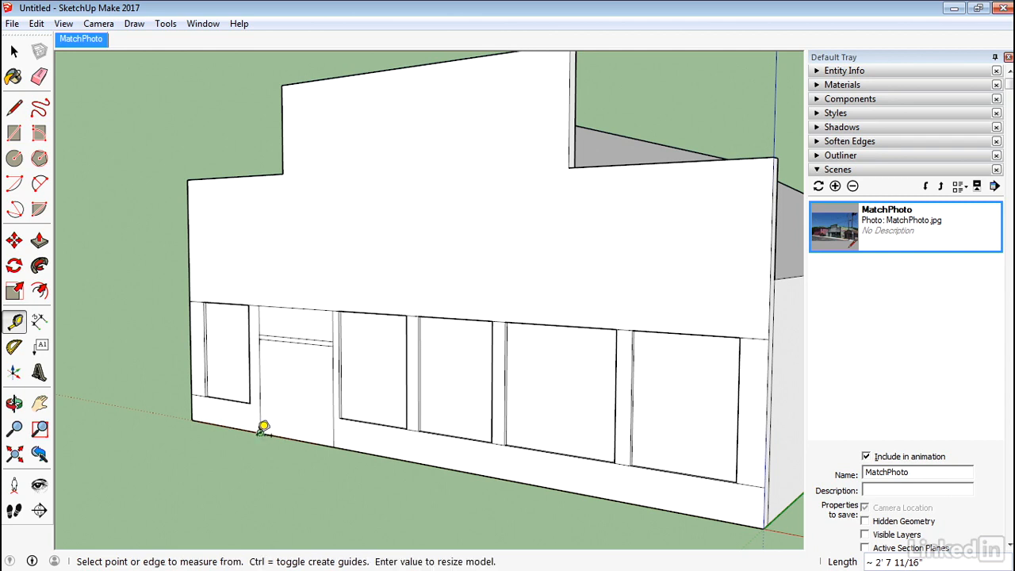
text(80)
key(Return)
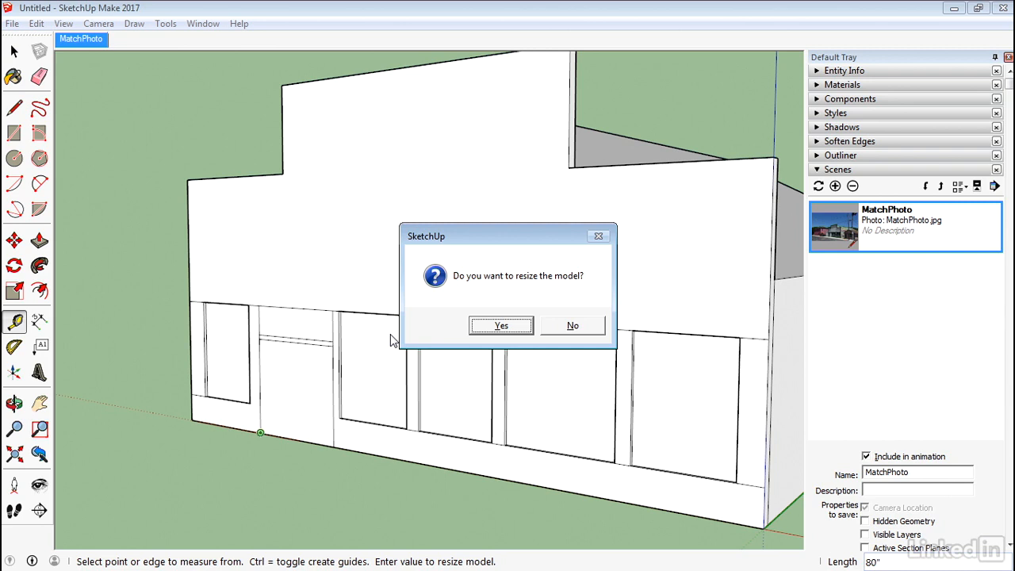
click(501, 325)
Step: Return to the MatchPhoto scene and project the photo's textures onto the selected storefront facade, trimming partially visible faces
scroll(493, 420, down, 5)
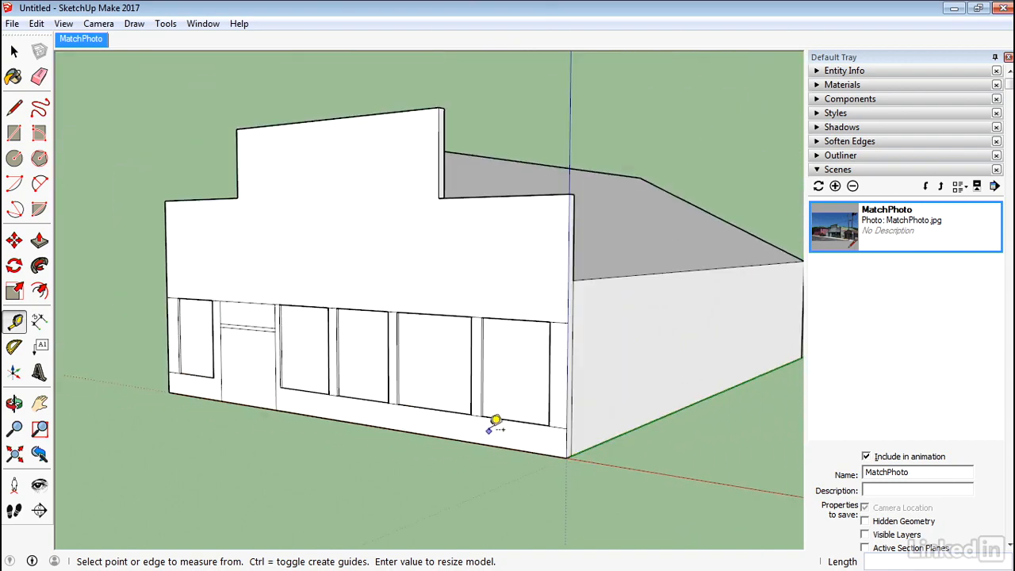
double_click(844, 236)
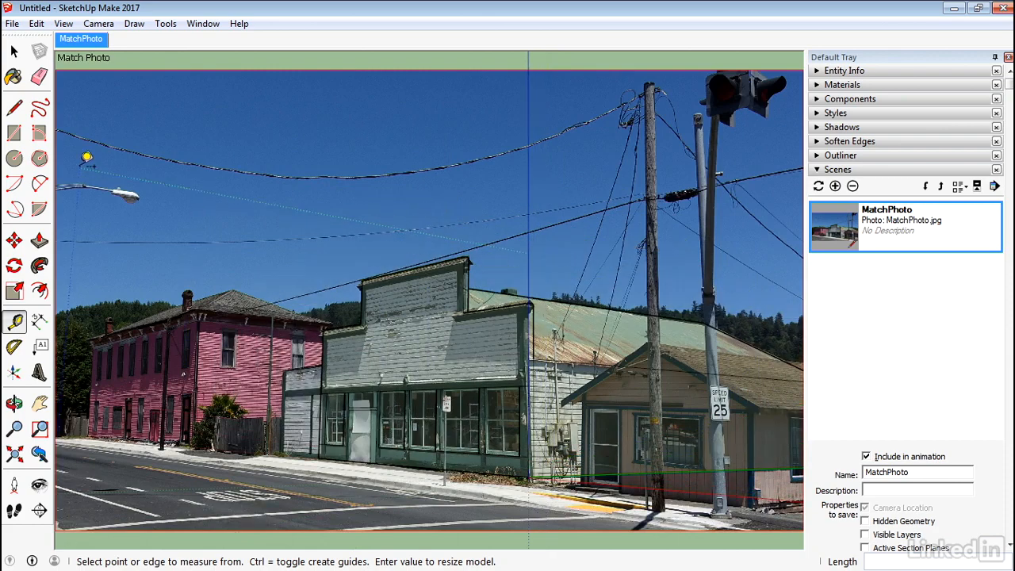
click(13, 51)
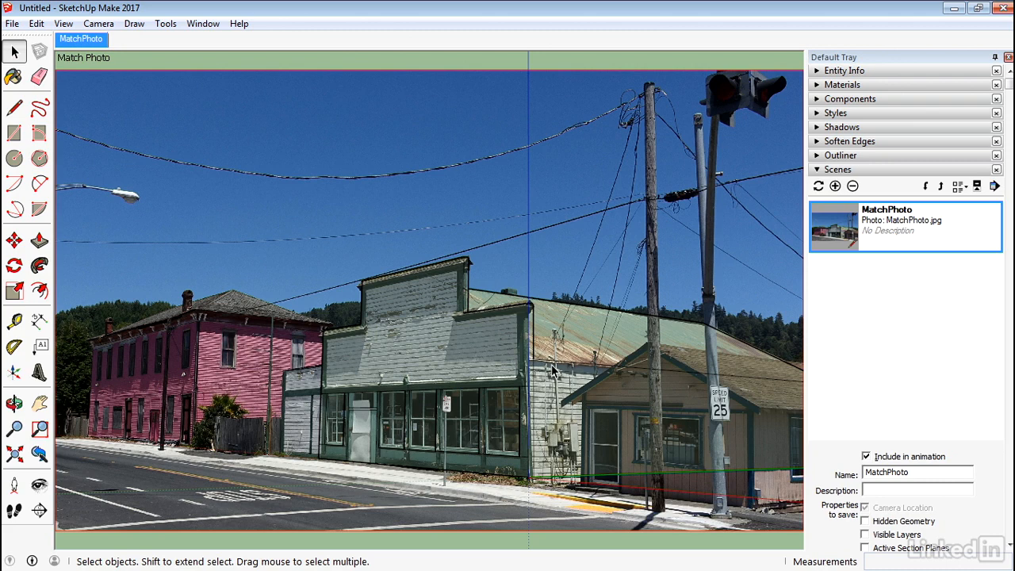
click(853, 170)
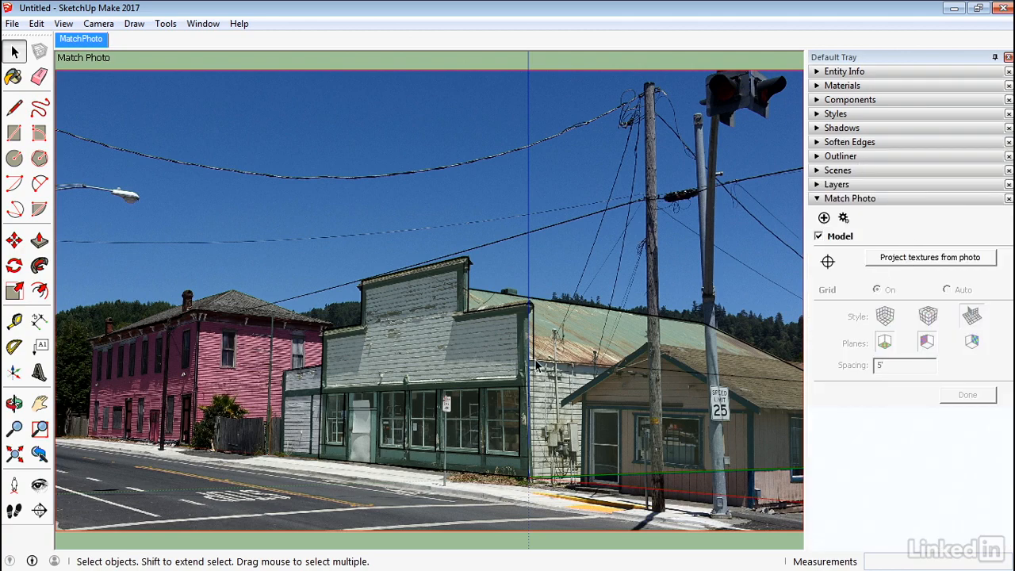
drag(248, 246, 547, 542)
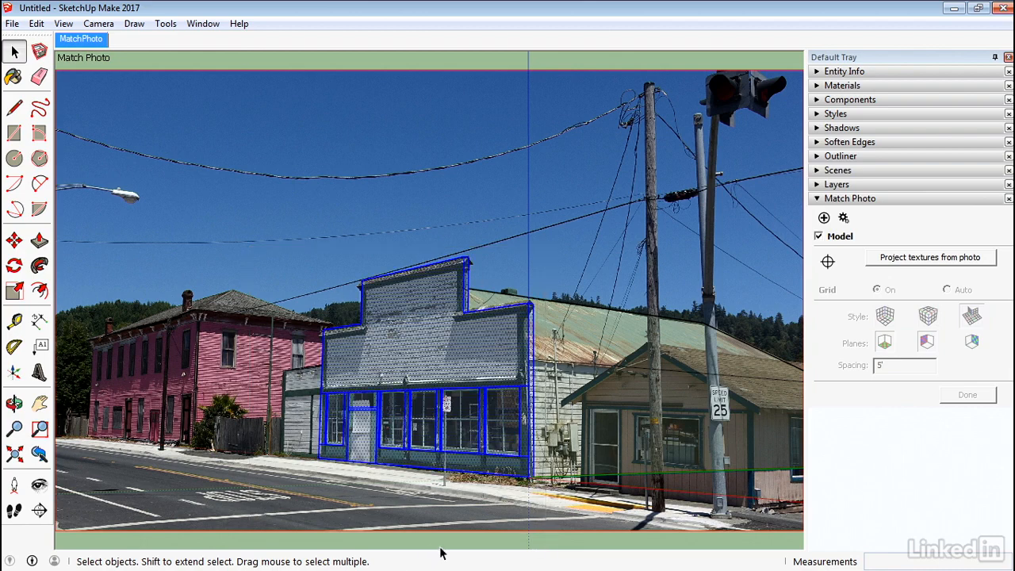
click(893, 257)
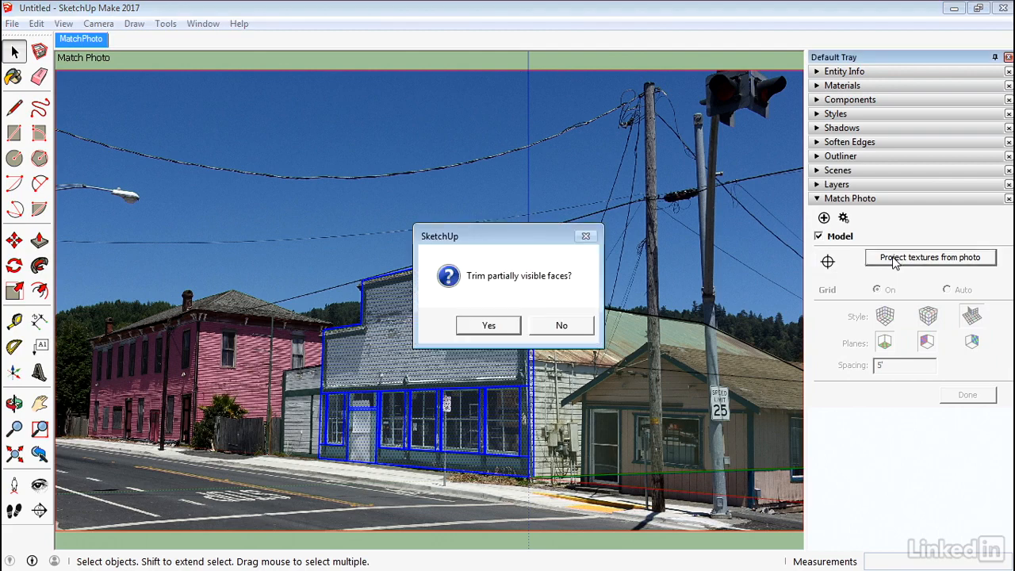
click(487, 328)
Step: Clear the selection and examine the projected photo texture on the facade, windows and door from several angles
middle_drag(413, 326, 544, 436)
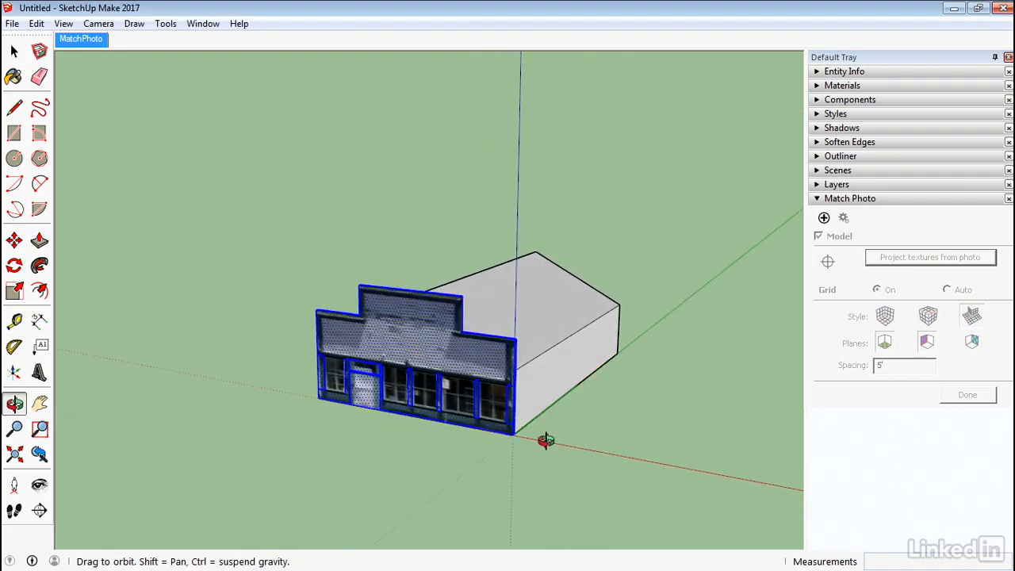
click(653, 416)
scroll(410, 403, up, 3)
scroll(410, 407, up, 2)
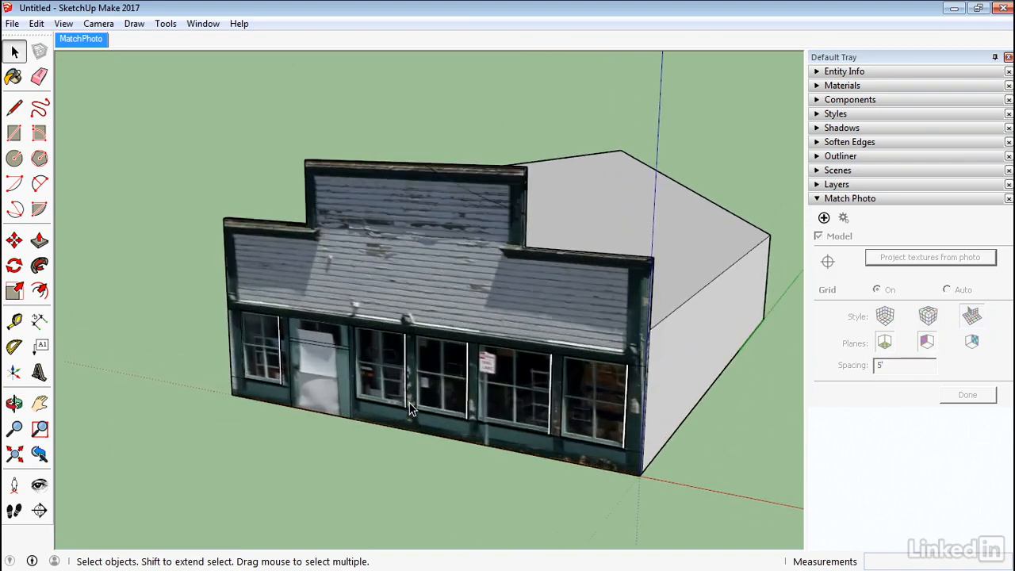
middle_drag(410, 406, 458, 301)
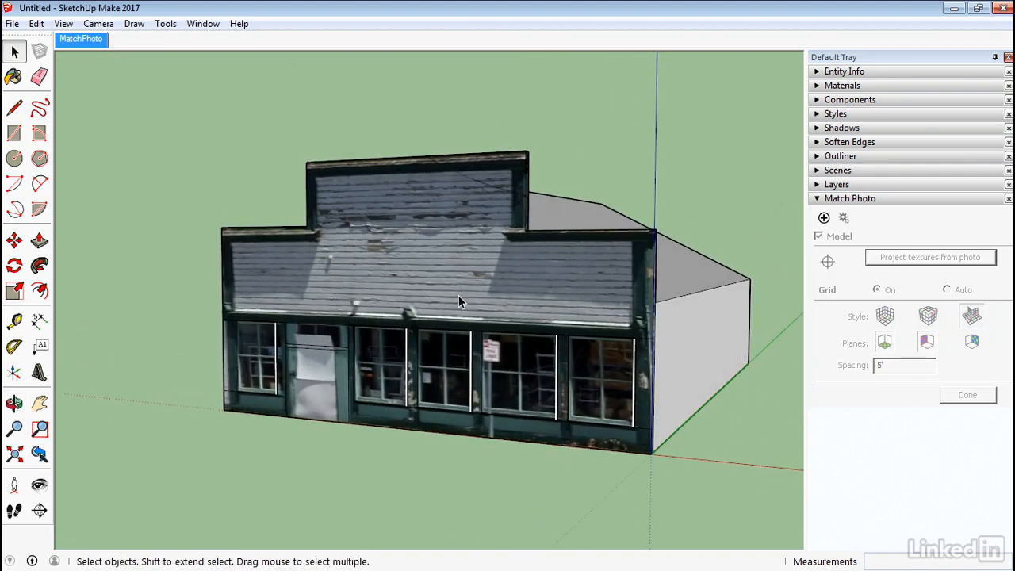
mouse_move(458, 296)
middle_down()
mouse_move(414, 347)
mouse_move(520, 337)
mouse_move(629, 296)
mouse_move(452, 227)
middle_up()
scroll(520, 338, up, 2)
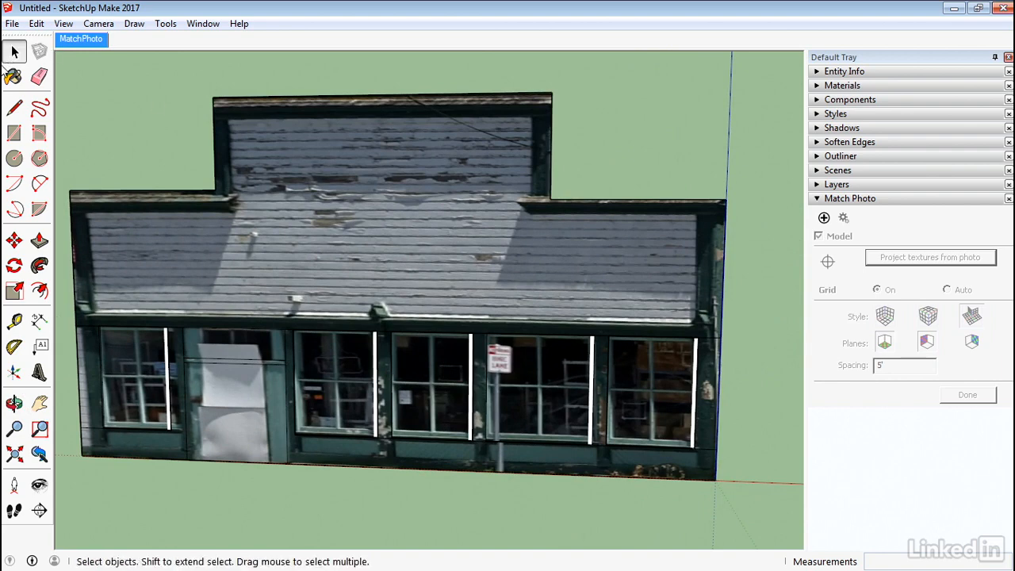
Step: Outline the stepped clapboard siding with a closed line loop along the trim's inner edges, its upper part about 6' 2" high
click(15, 108)
click(226, 117)
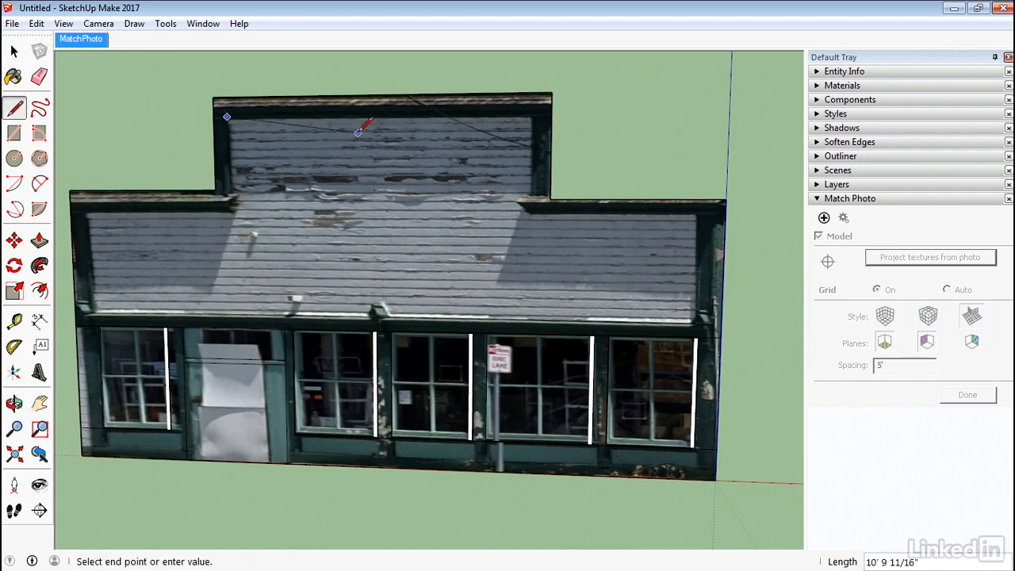
click(529, 113)
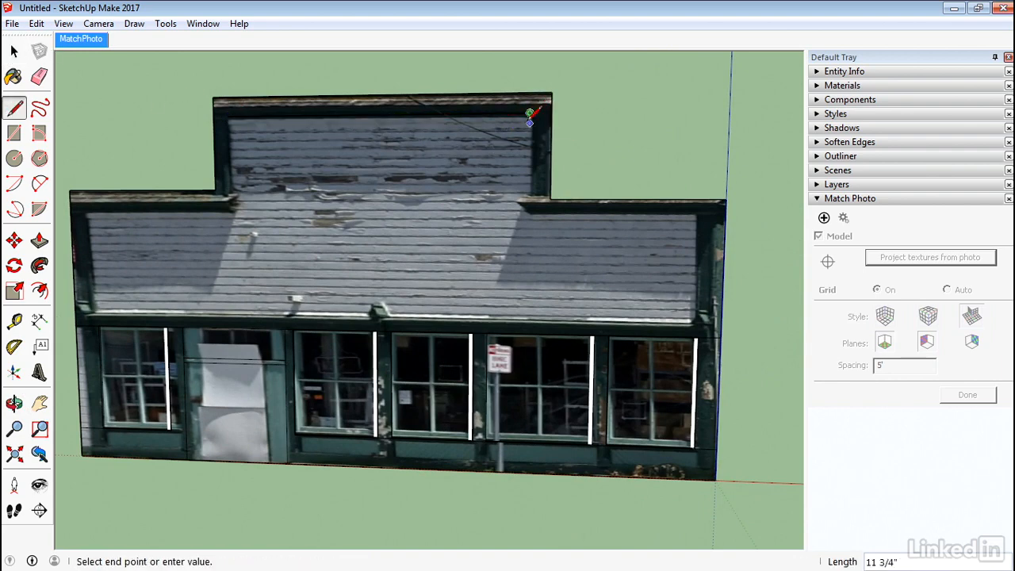
click(529, 213)
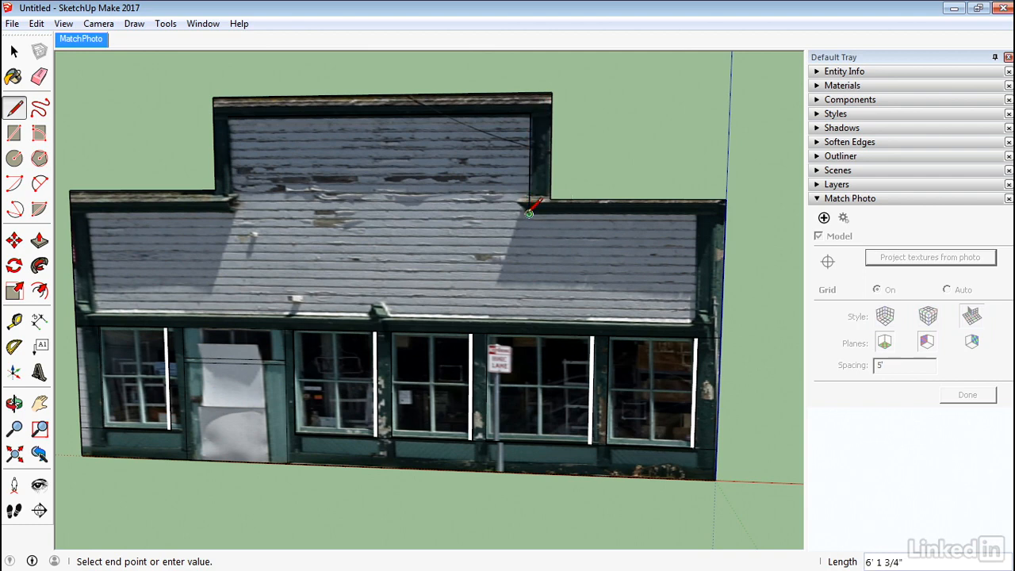
click(695, 213)
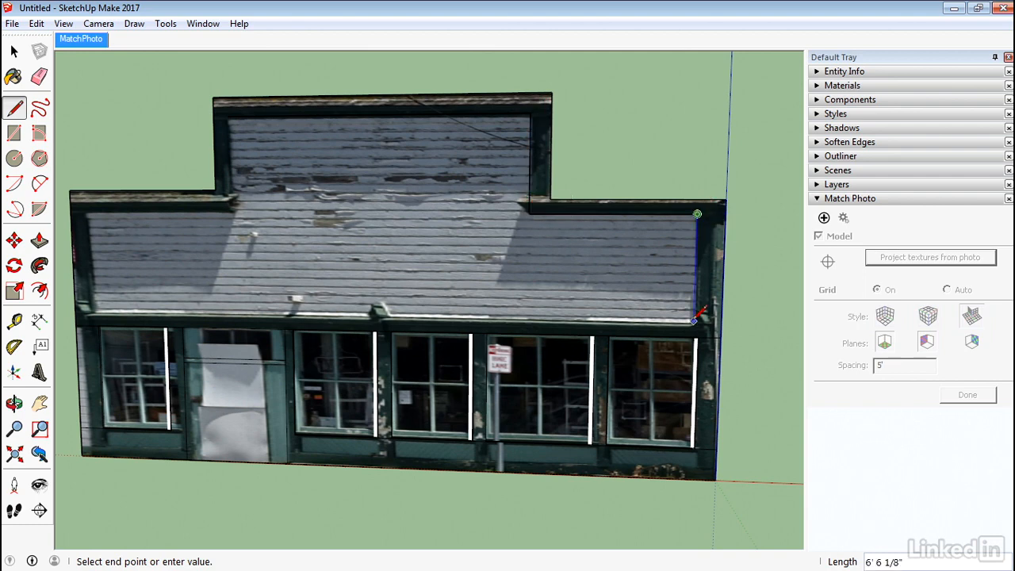
click(692, 322)
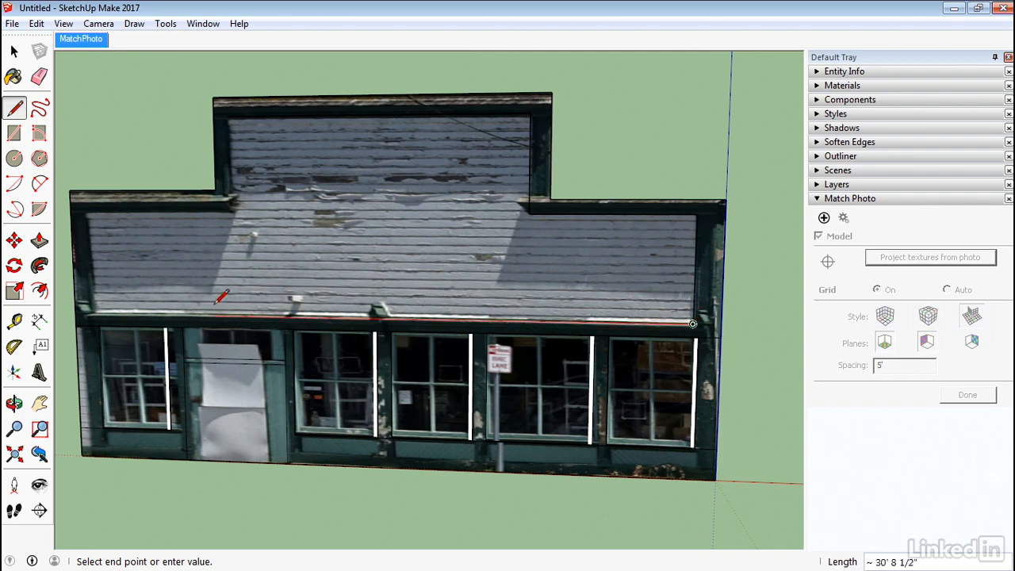
click(92, 312)
click(87, 212)
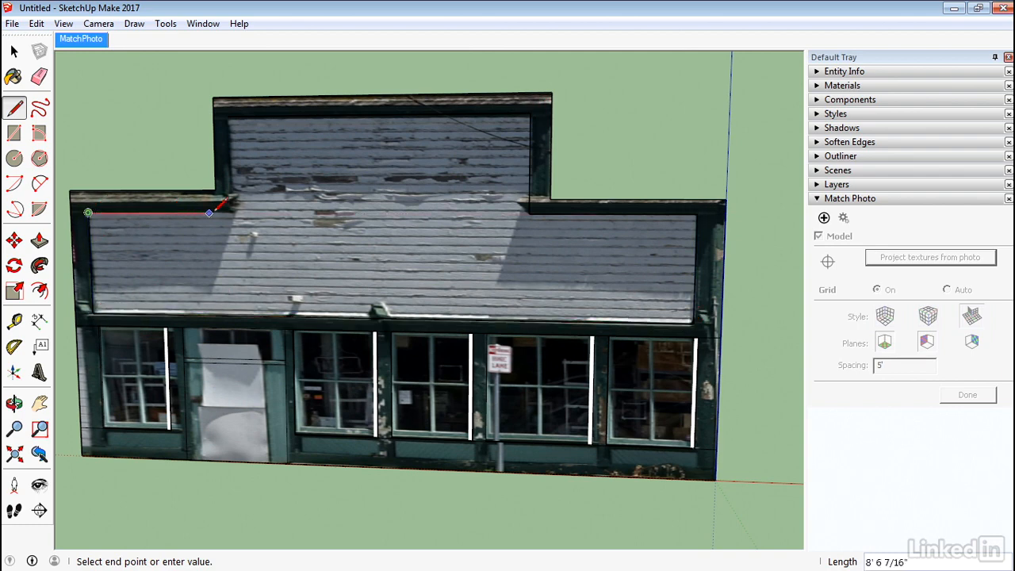
click(230, 212)
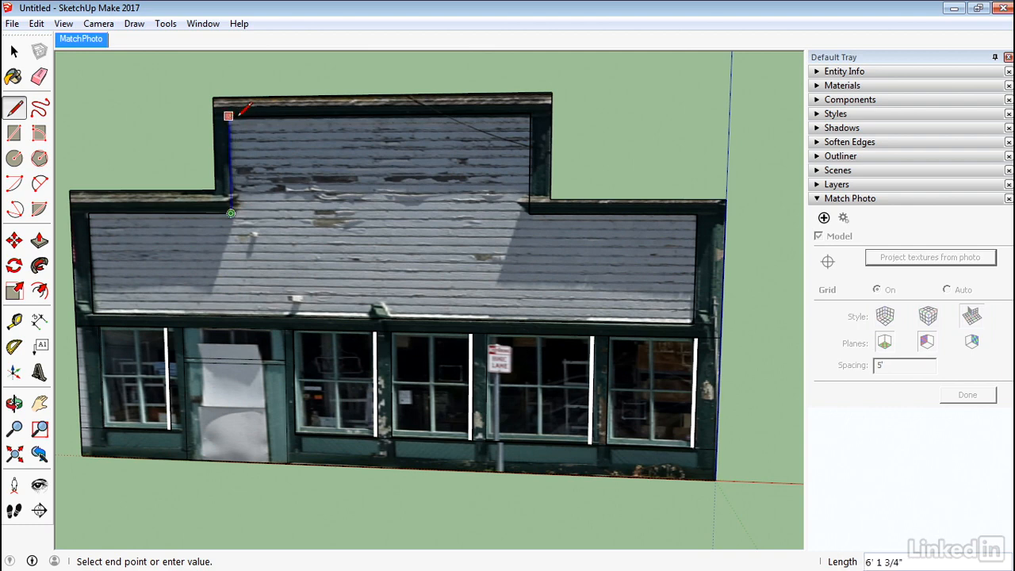
click(227, 117)
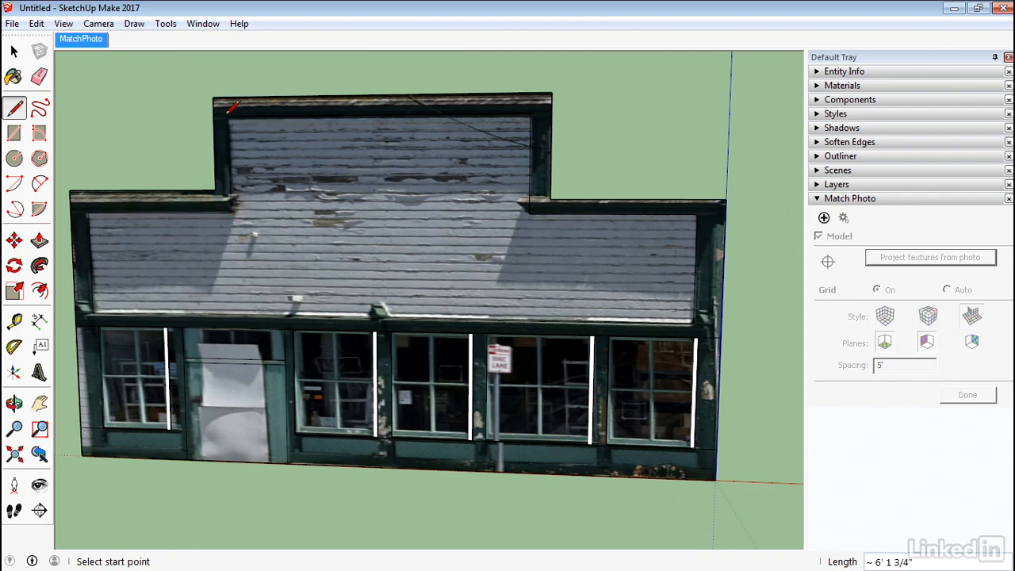
Step: Push the outlined clapboard siding face slightly inward so the surrounding trim stands proud
key(space)
click(313, 166)
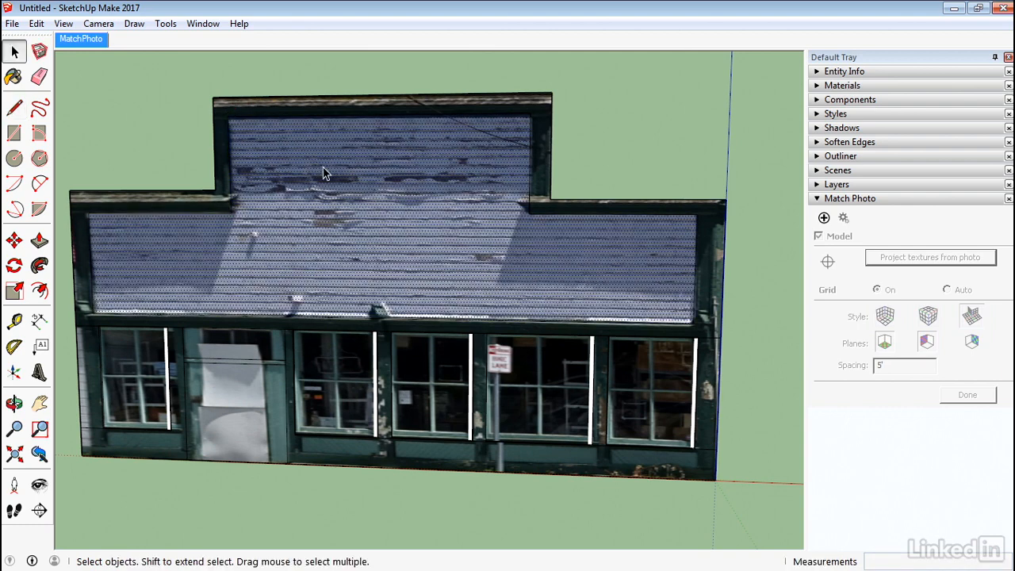
key(p)
click(317, 178)
click(315, 185)
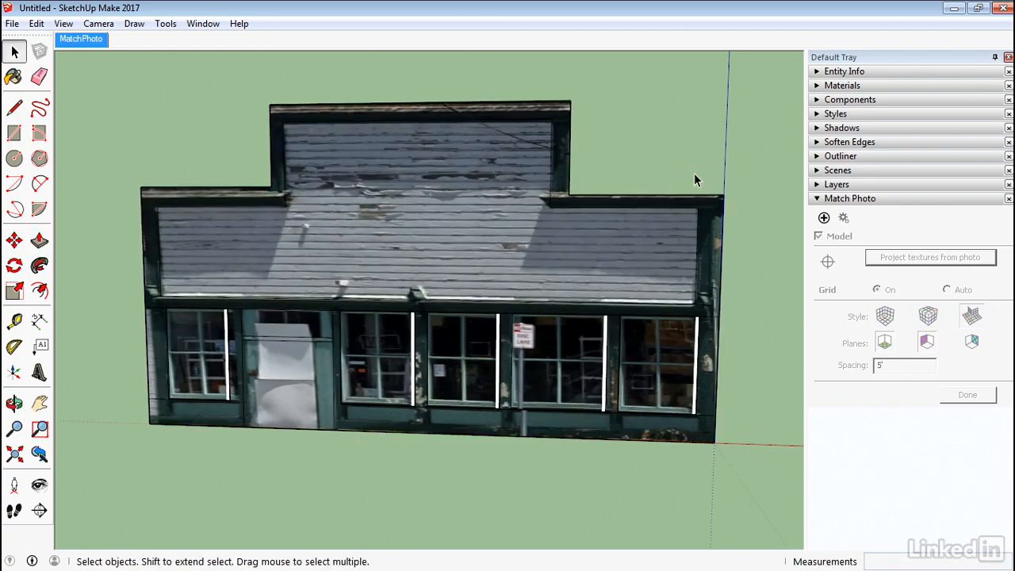
scroll(694, 181, down, 3)
middle_drag(674, 204, 464, 185)
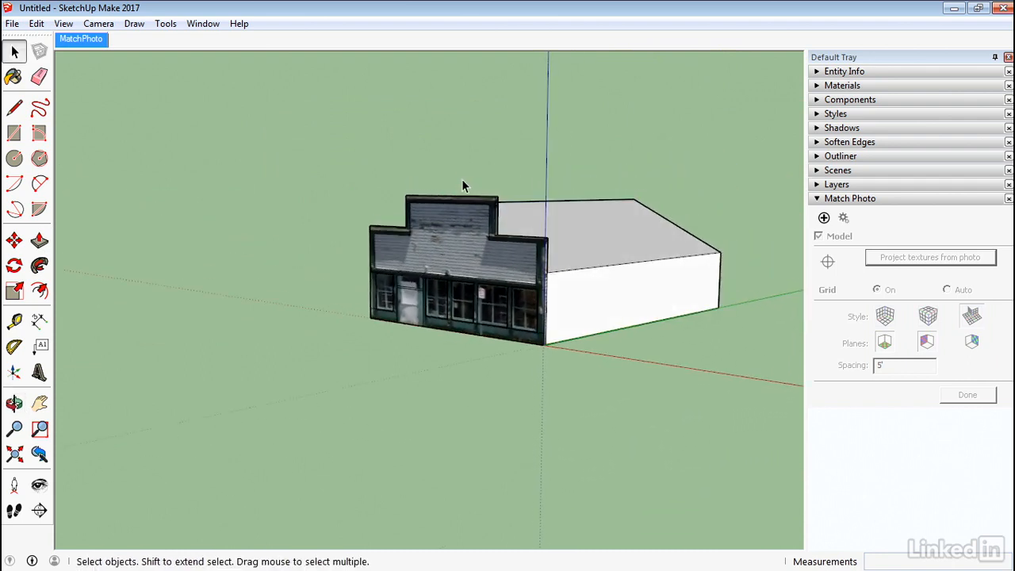